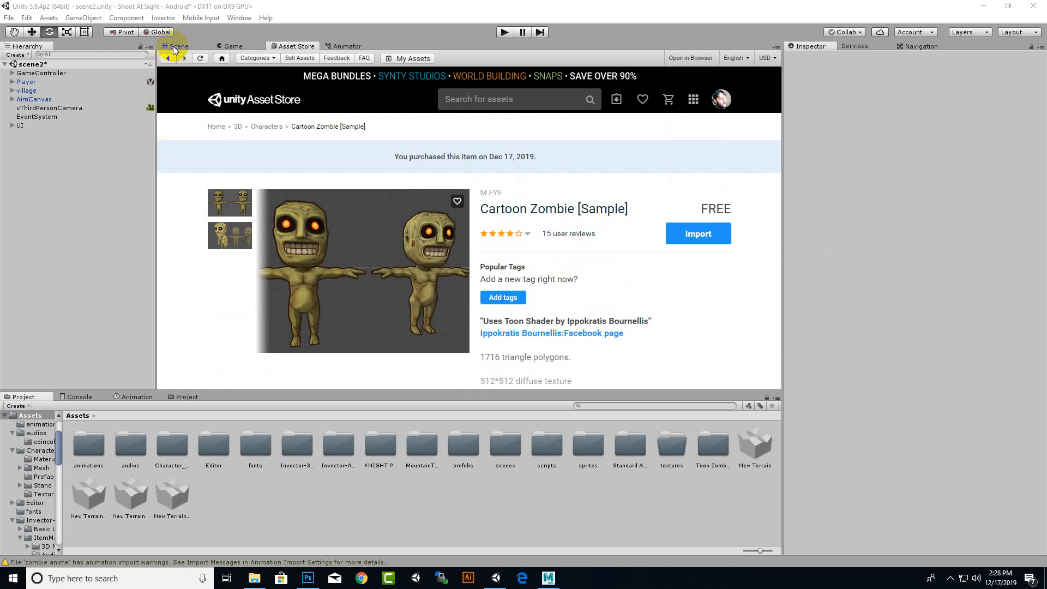
Step: Switch to the Scene view and open the Prefab folder inside the Toon Zombie S assets
click(176, 46)
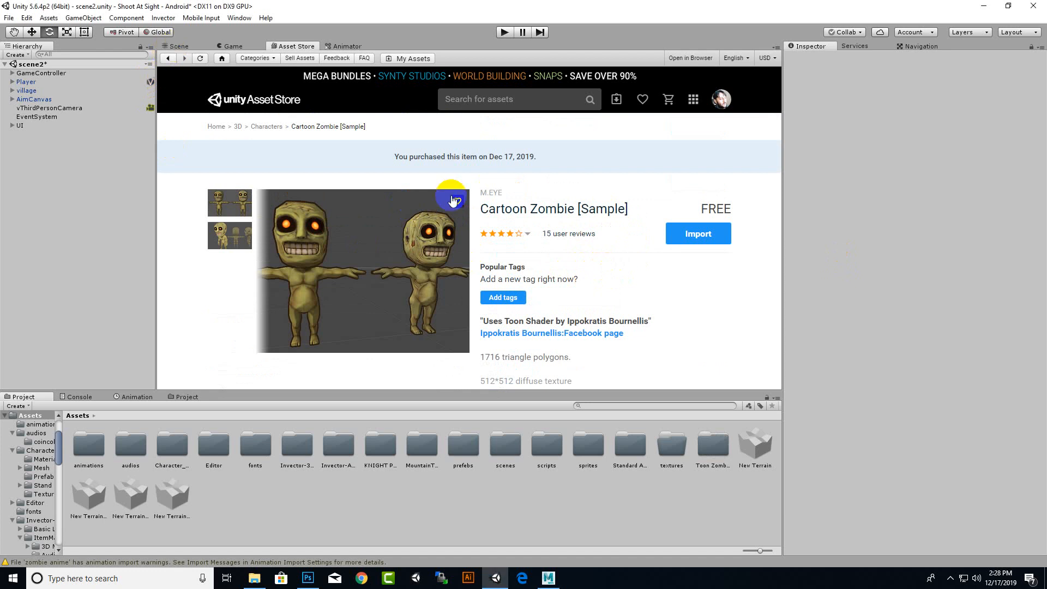
click(180, 45)
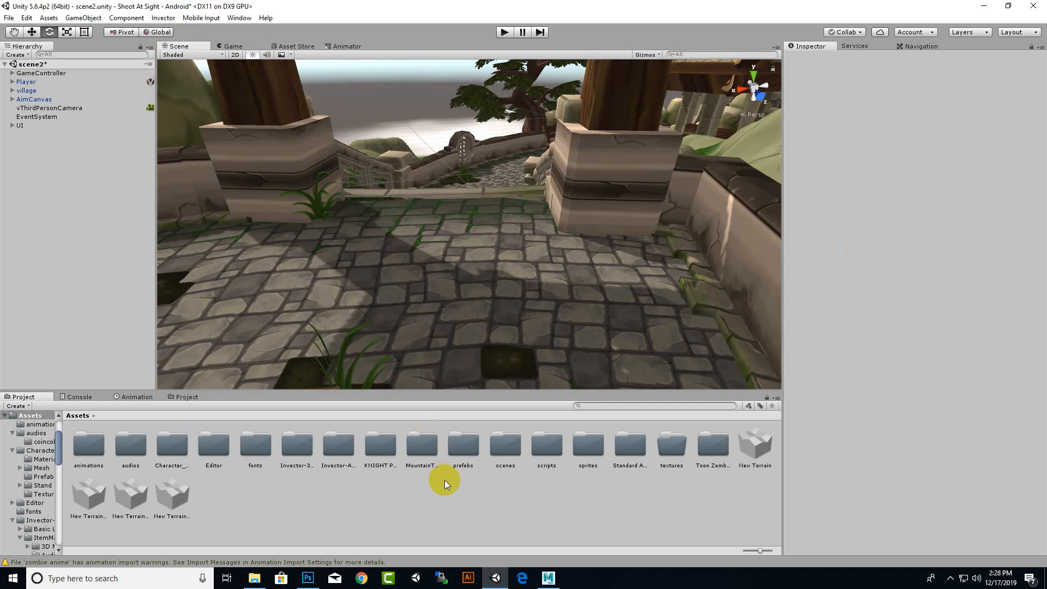
click(674, 453)
double_click(705, 446)
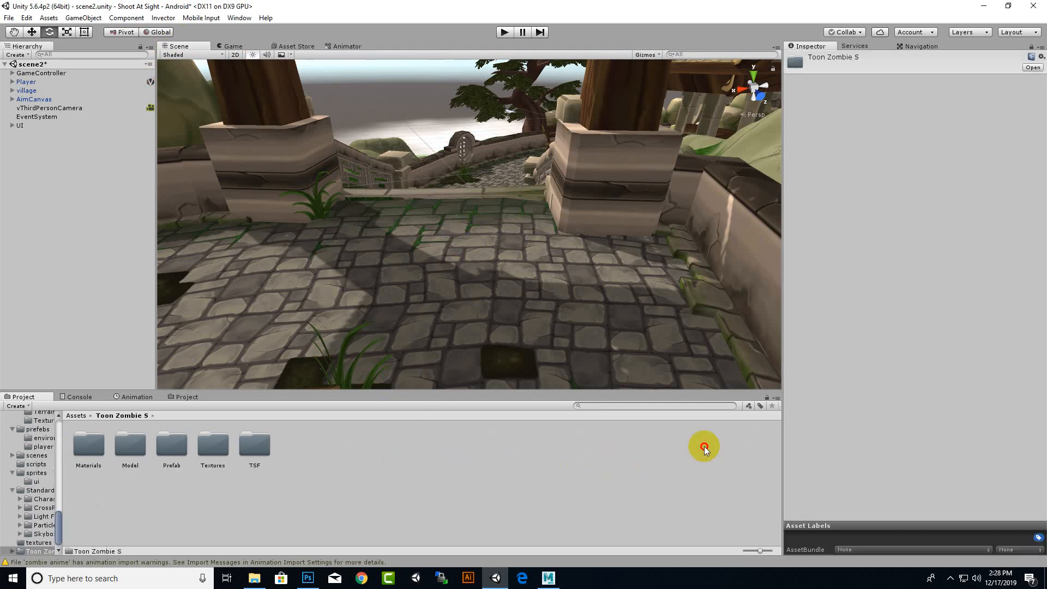
double_click(166, 443)
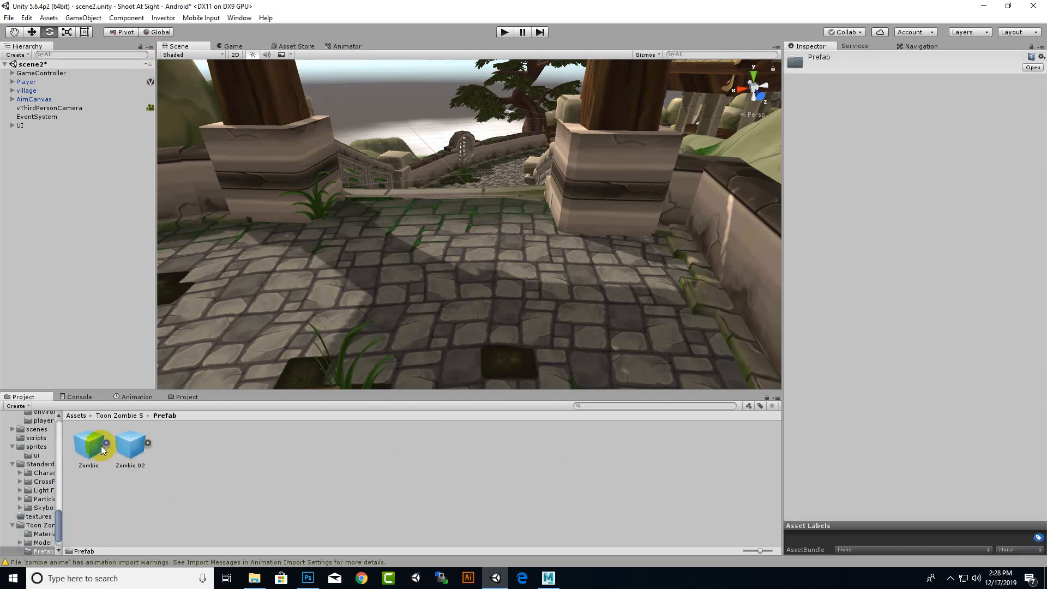
Step: Place the Zombie and Zombie 02 prefabs side by side on the stone pavement
drag(101, 446, 443, 300)
right_drag(473, 334, 427, 310)
drag(132, 454, 496, 292)
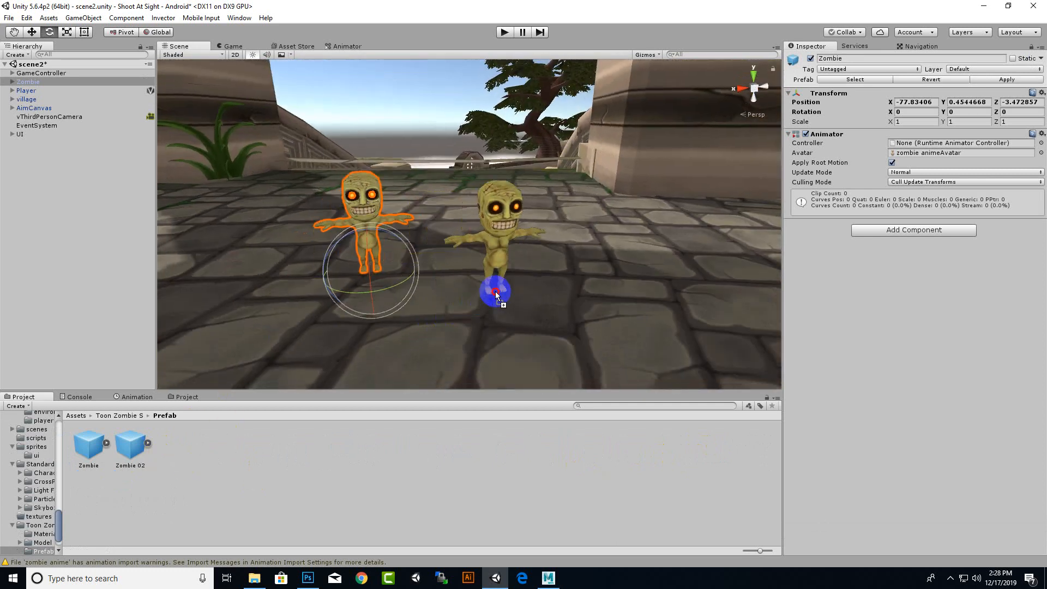
right_drag(495, 291, 523, 330)
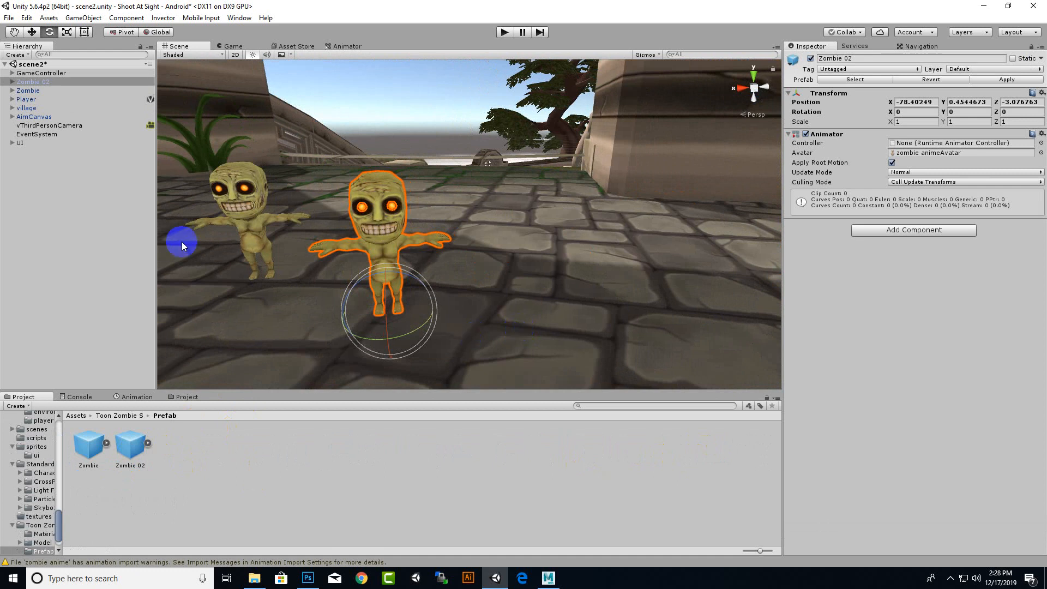
Step: Expand Zombie 02's hierarchy through Armature and master to examine its bones
click(12, 82)
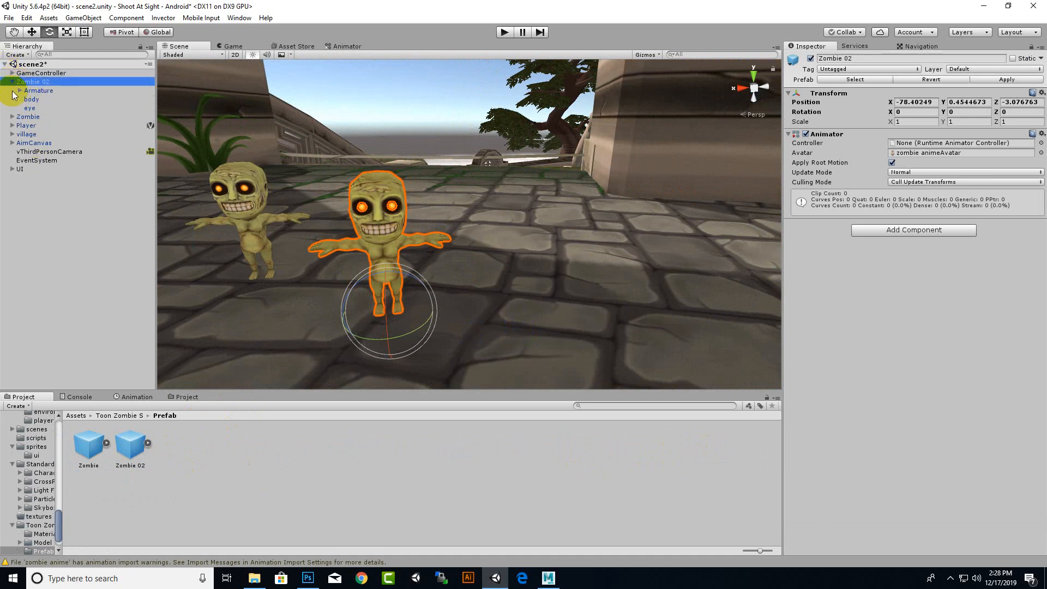
click(15, 91)
click(19, 91)
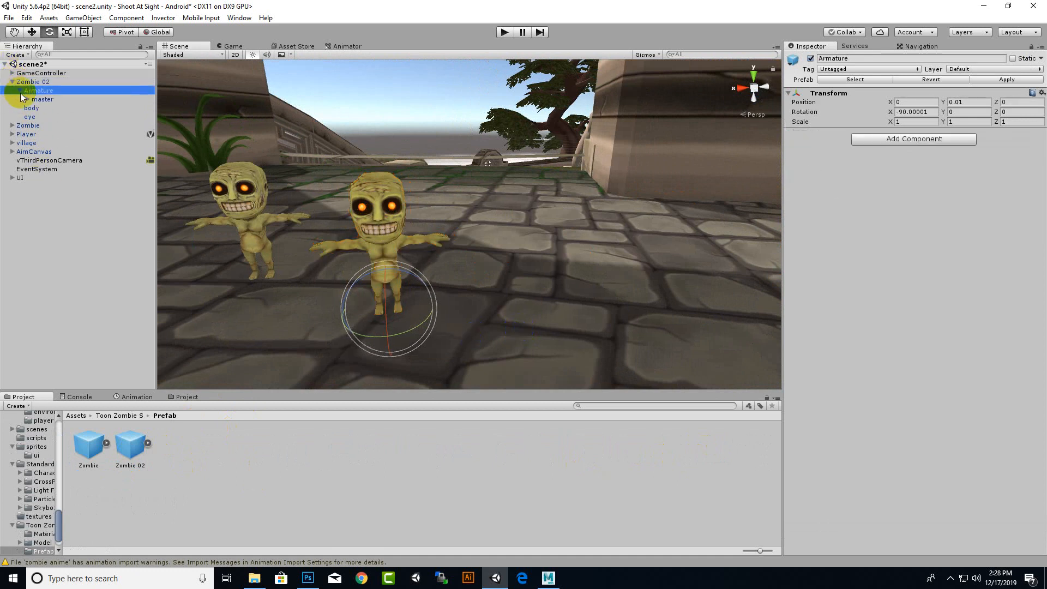
click(28, 99)
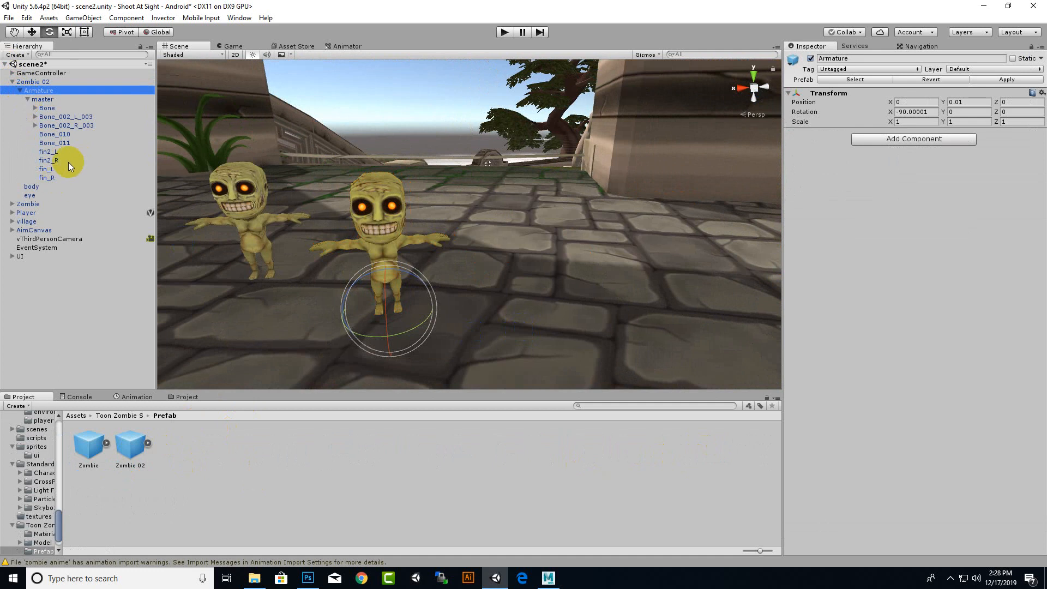
Step: Delete Zombie 02 and Zombie from the scene
click(37, 83)
key(Delete)
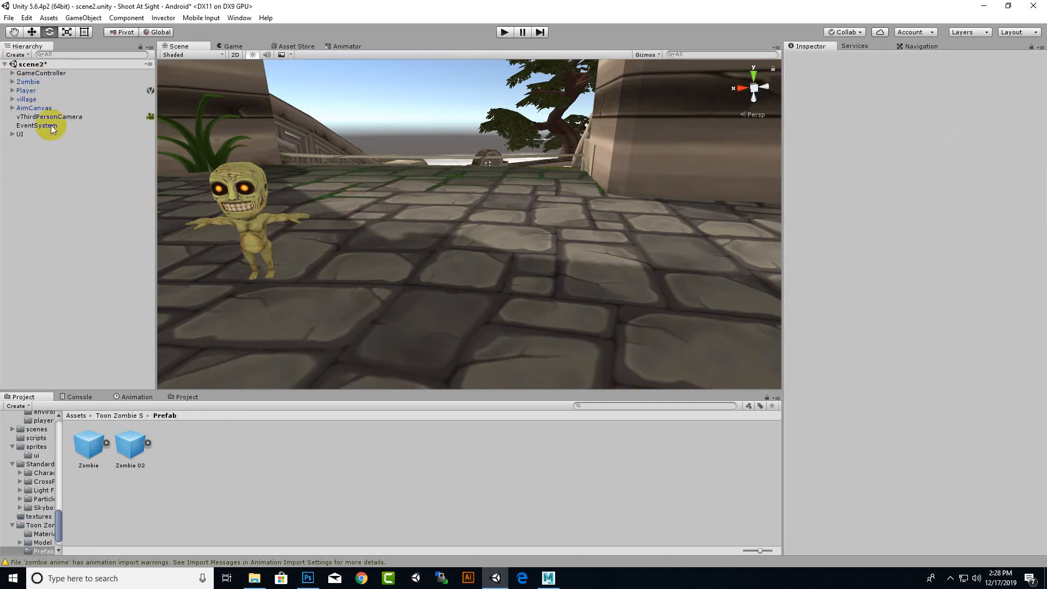
click(41, 81)
key(Delete)
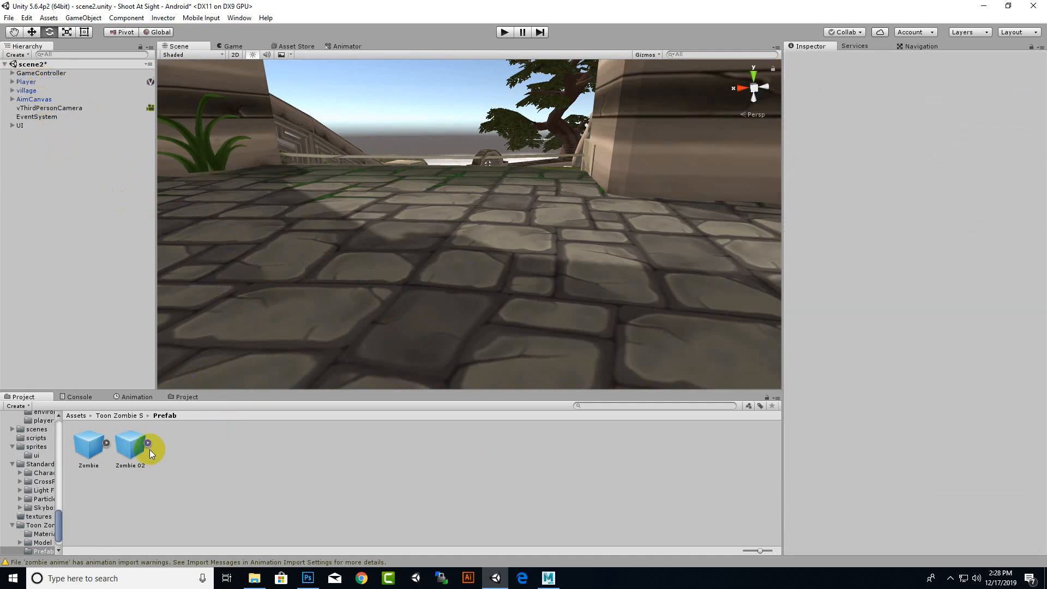
Step: Select the zombie anime model in Toon Zombie S's Model folder and choose Humanoid as its rig animation type
click(100, 443)
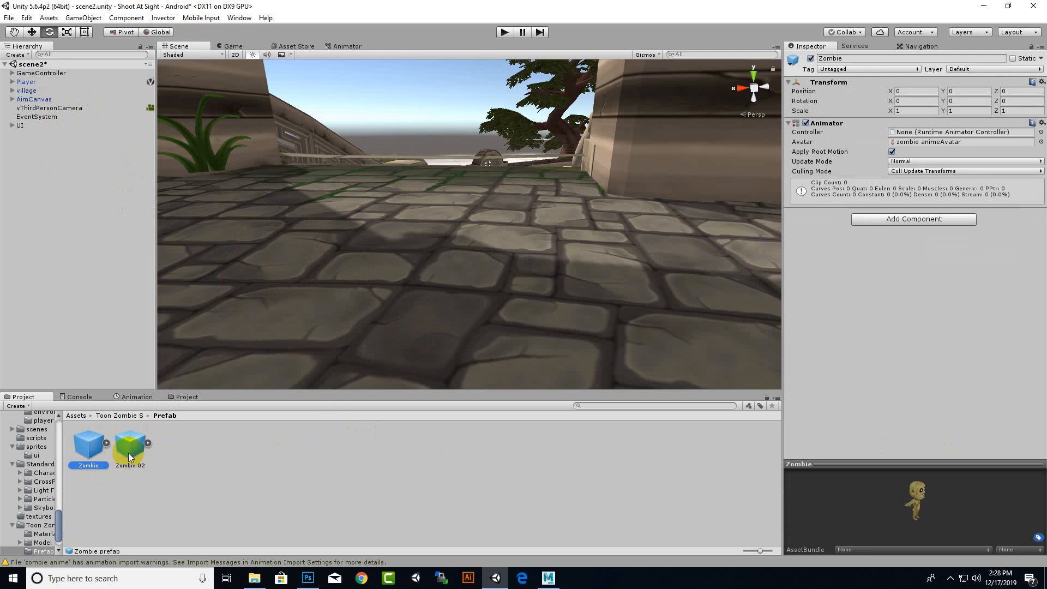
click(123, 416)
click(124, 455)
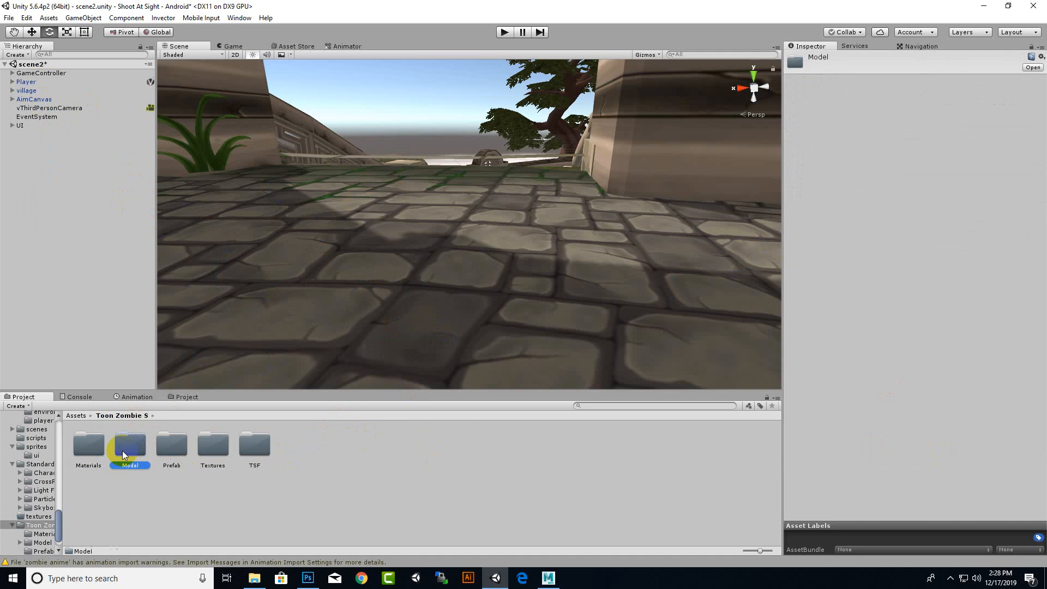
double_click(123, 454)
click(129, 449)
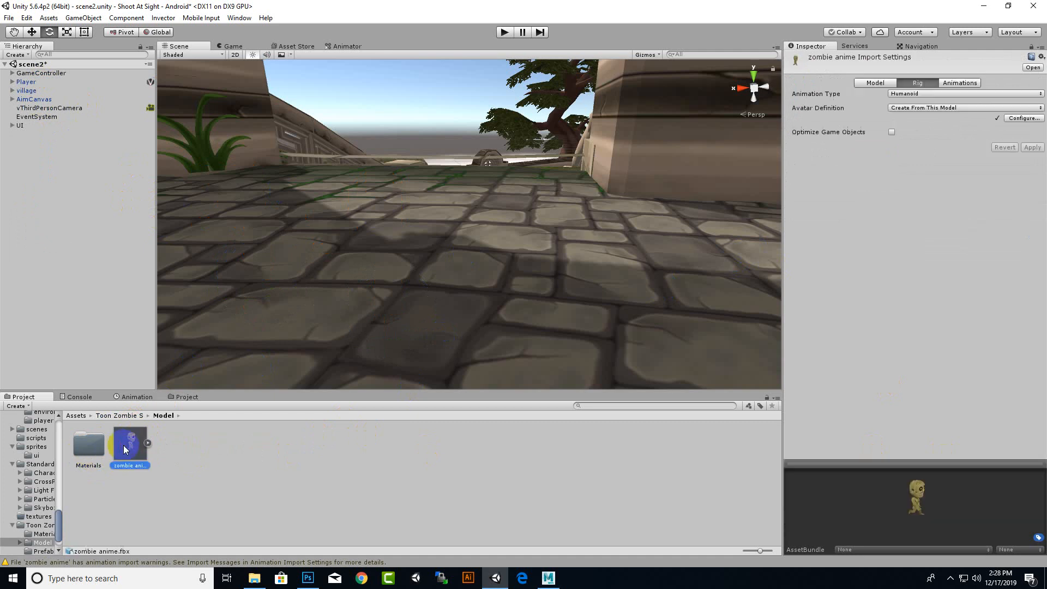
click(911, 93)
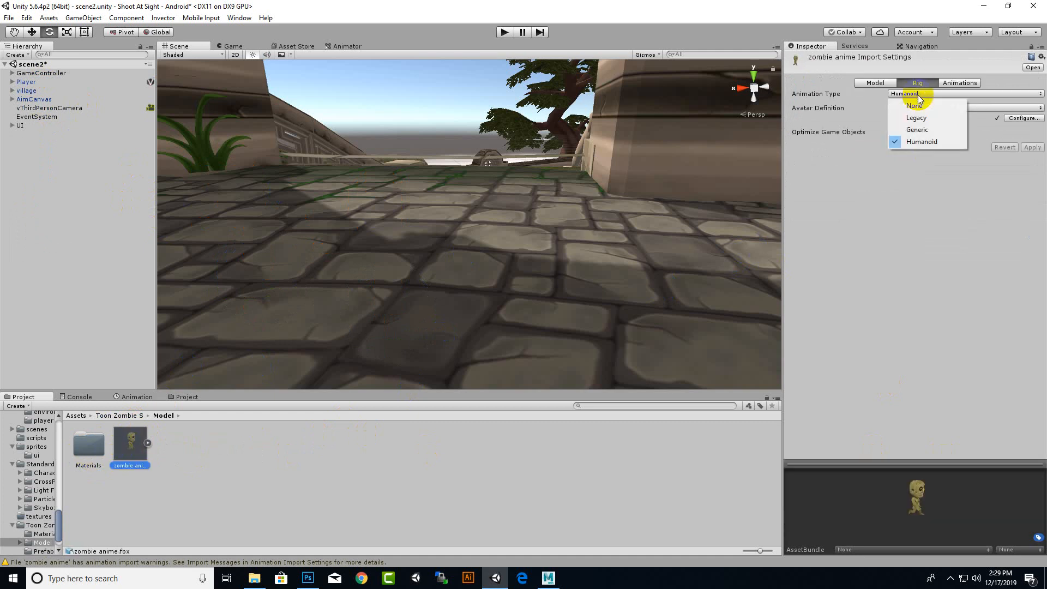
click(922, 143)
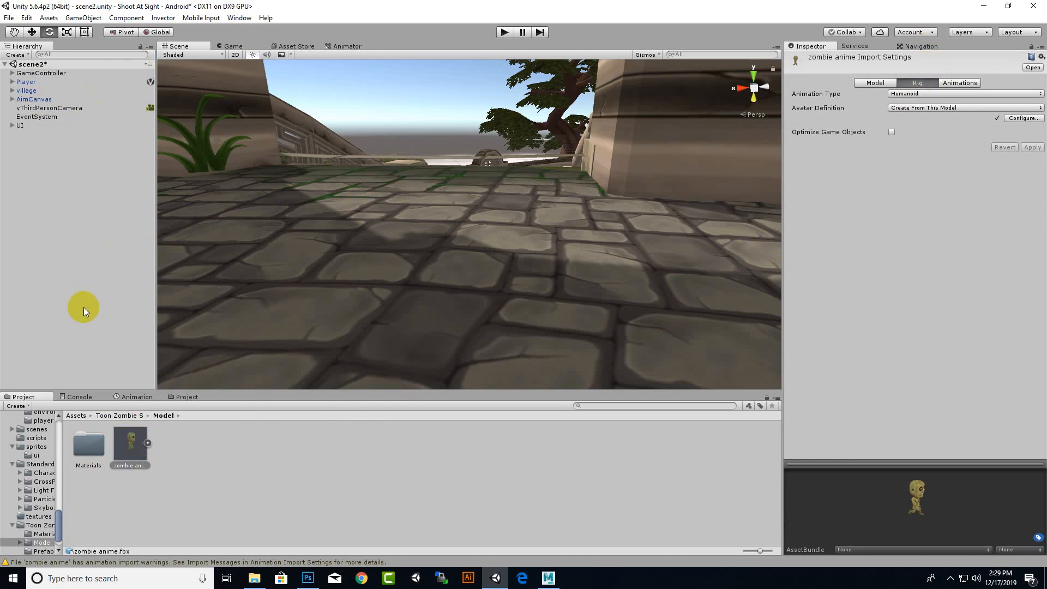
click(168, 18)
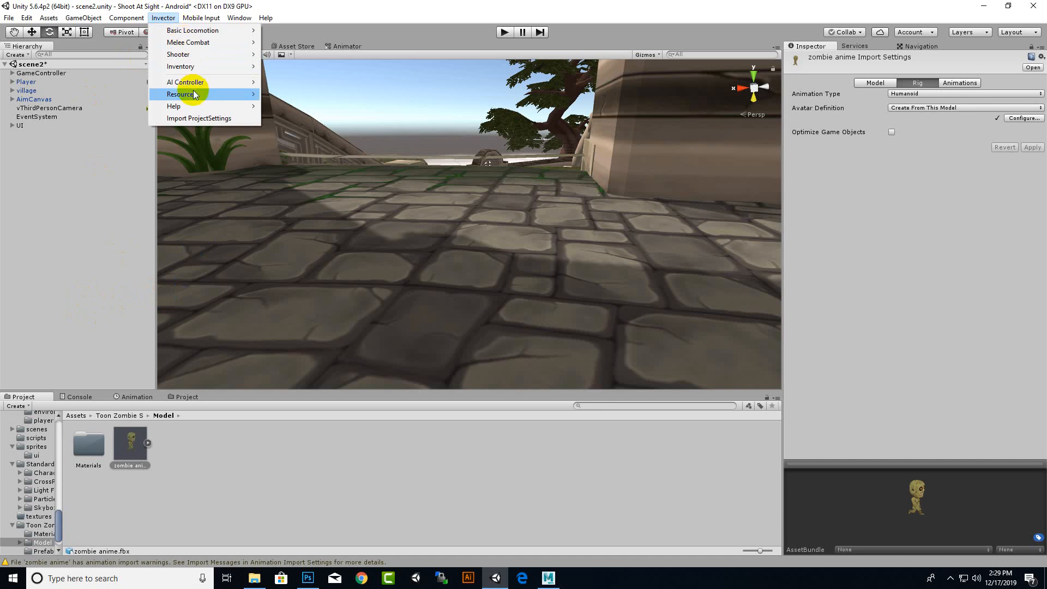
mouse_move(201, 83)
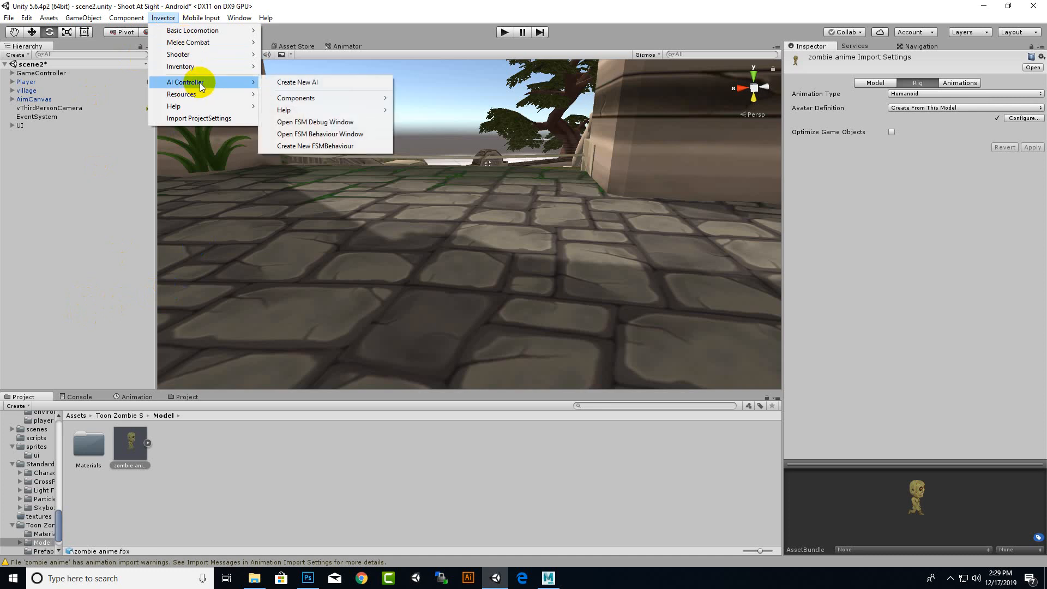
click(294, 83)
click(142, 451)
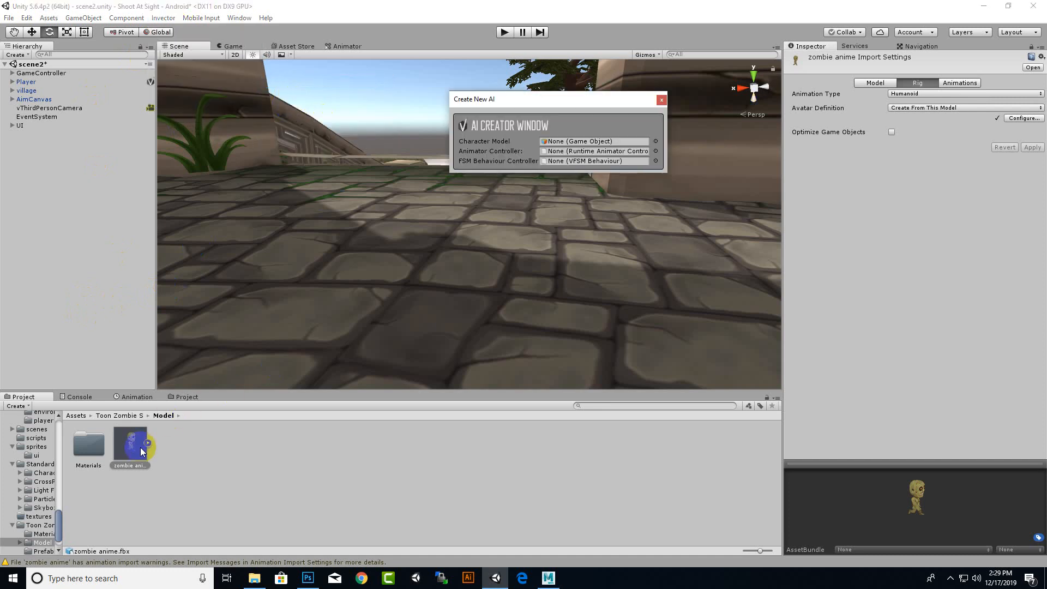
drag(140, 453, 601, 148)
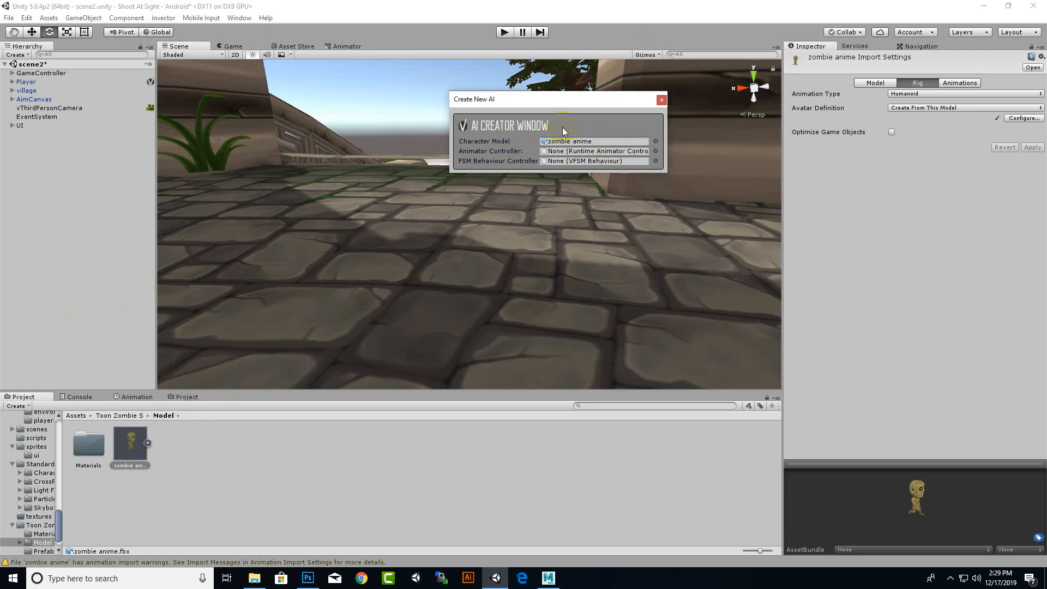
click(661, 99)
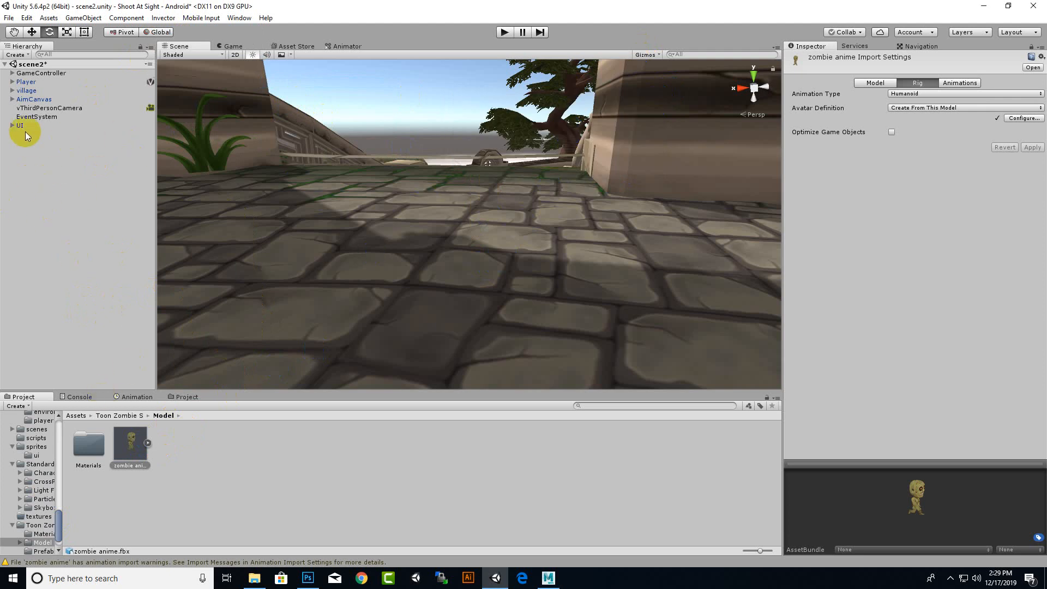
Step: Focus on the Player and place the zombie anime model on the pavement beside it for a size comparison
double_click(28, 82)
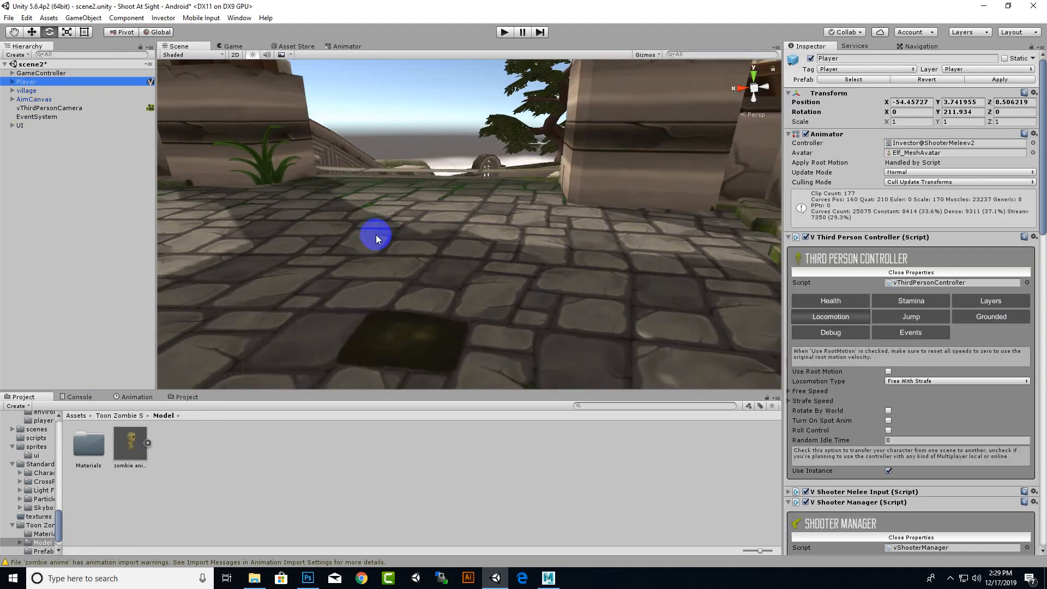
key(f)
drag(131, 442, 582, 331)
scroll(587, 344, up, 5)
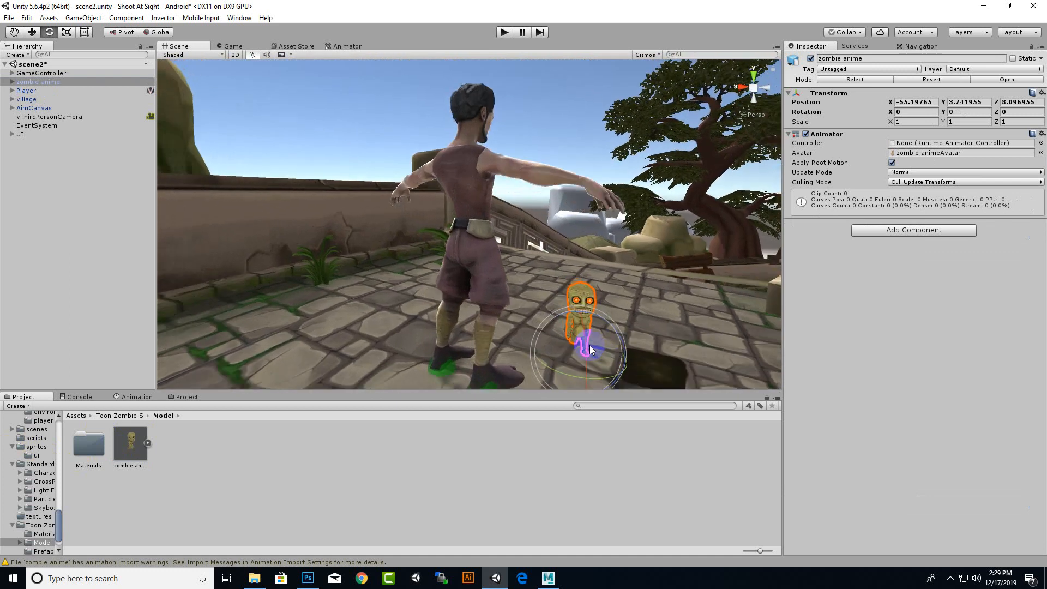
middle_drag(600, 354, 523, 283)
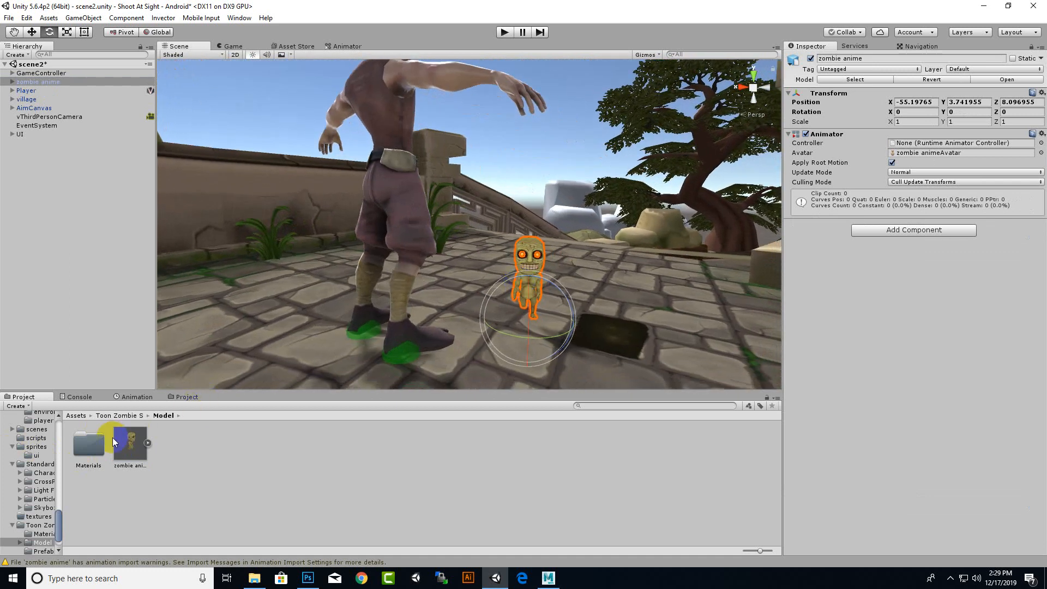
Step: Examine the Model import settings of the zombie anime asset, including its scale factor
click(129, 443)
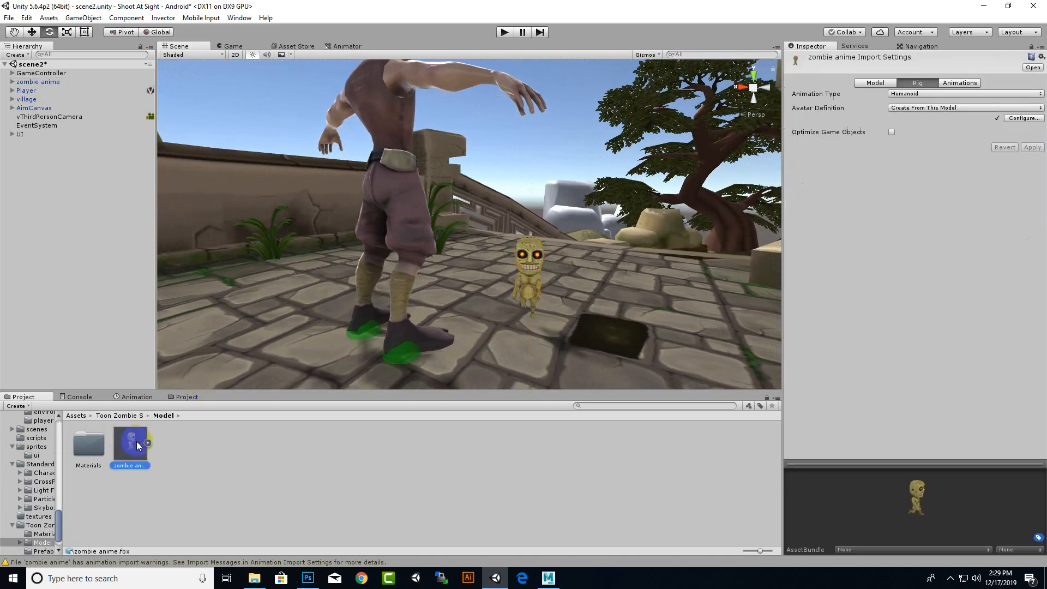
click(876, 83)
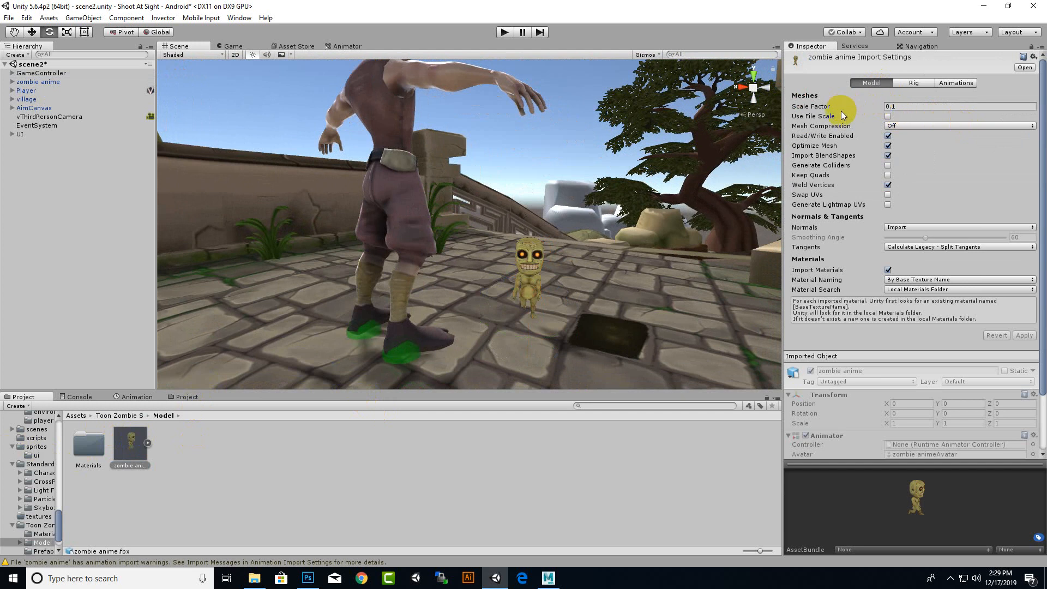
scroll(912, 169, down, 3)
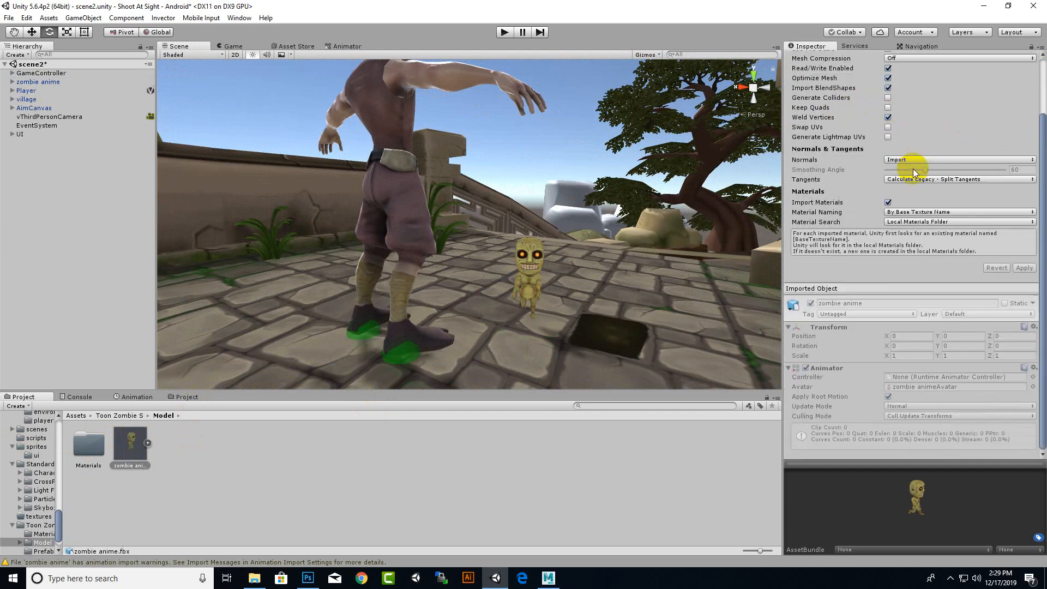
scroll(913, 169, up, 3)
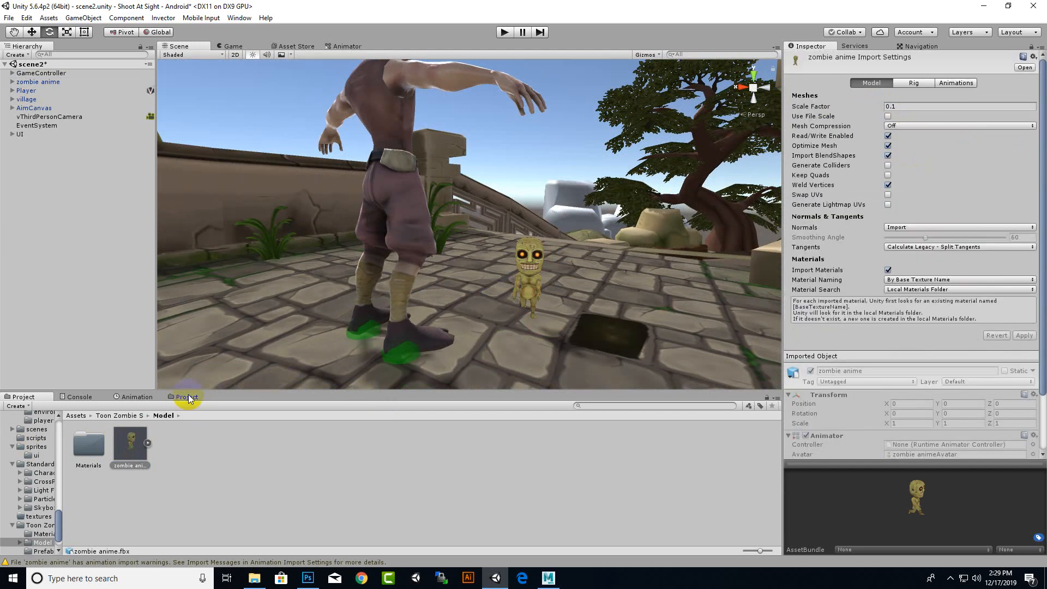
Step: Set the scale of the placed zombie anime to 5 on X, Y and Z and compare it with the Player
click(528, 268)
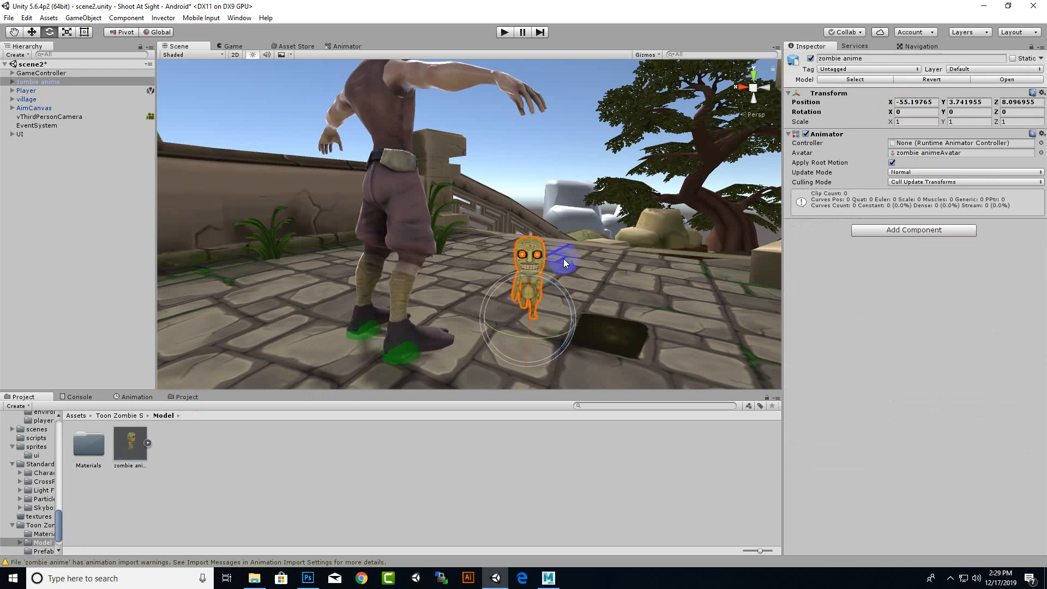
click(909, 124)
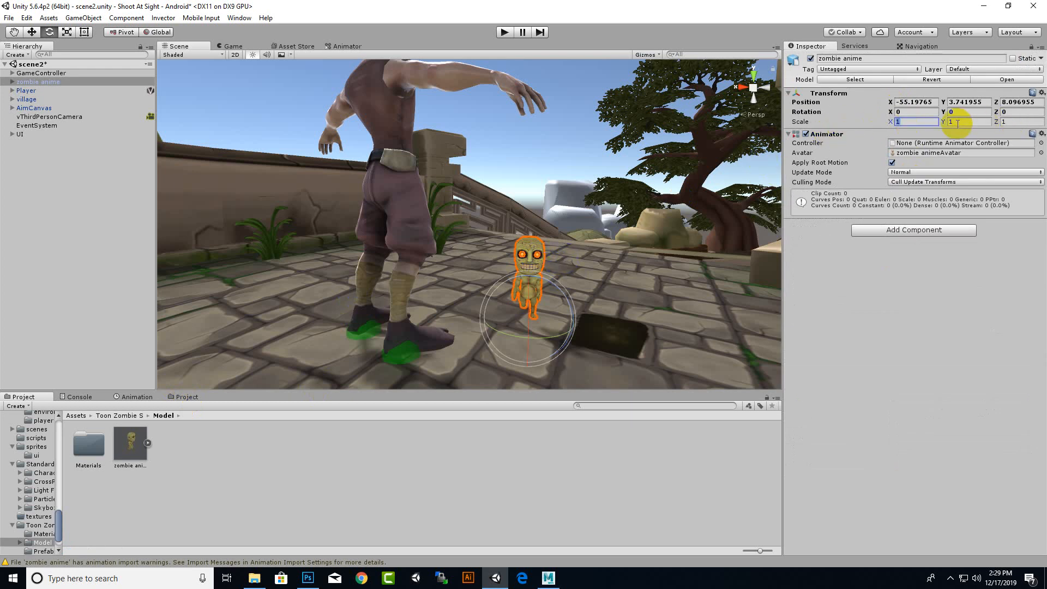
text(5)
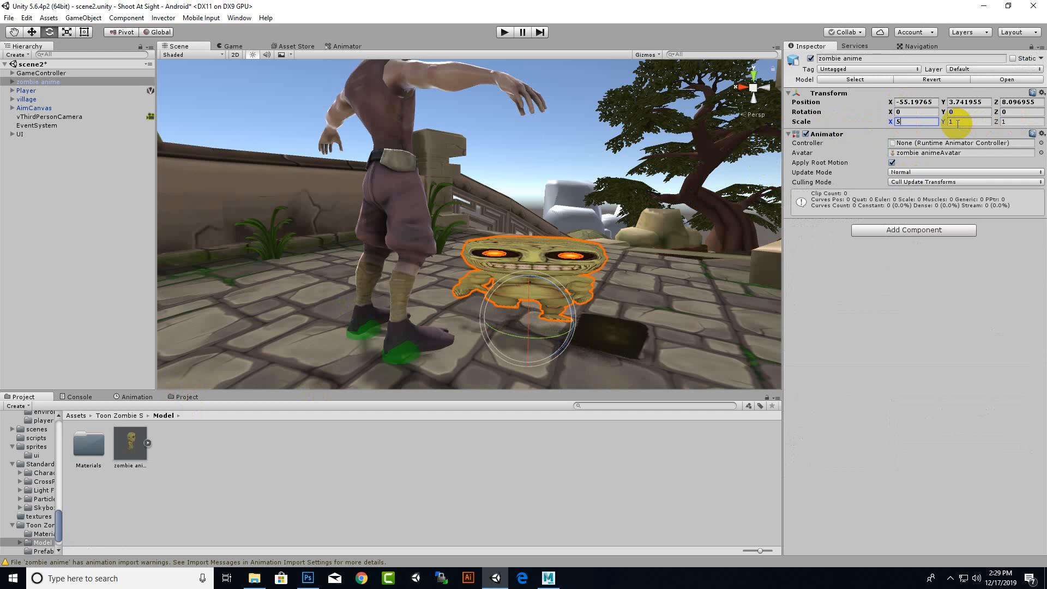
text(5)
key(Tab)
text(5)
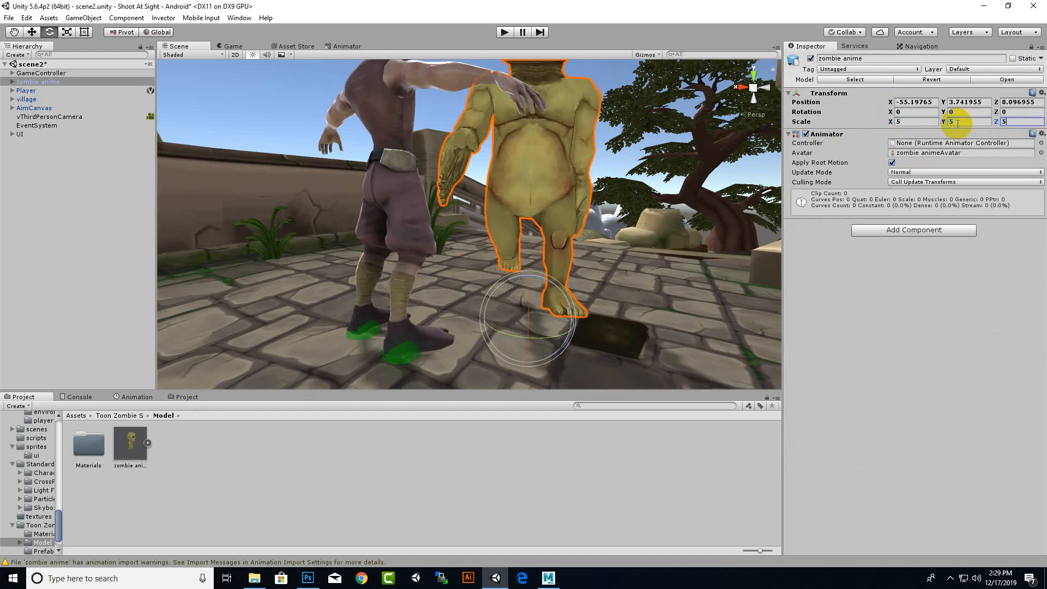
scroll(592, 195, down, 5)
alt+drag(591, 197, 648, 234)
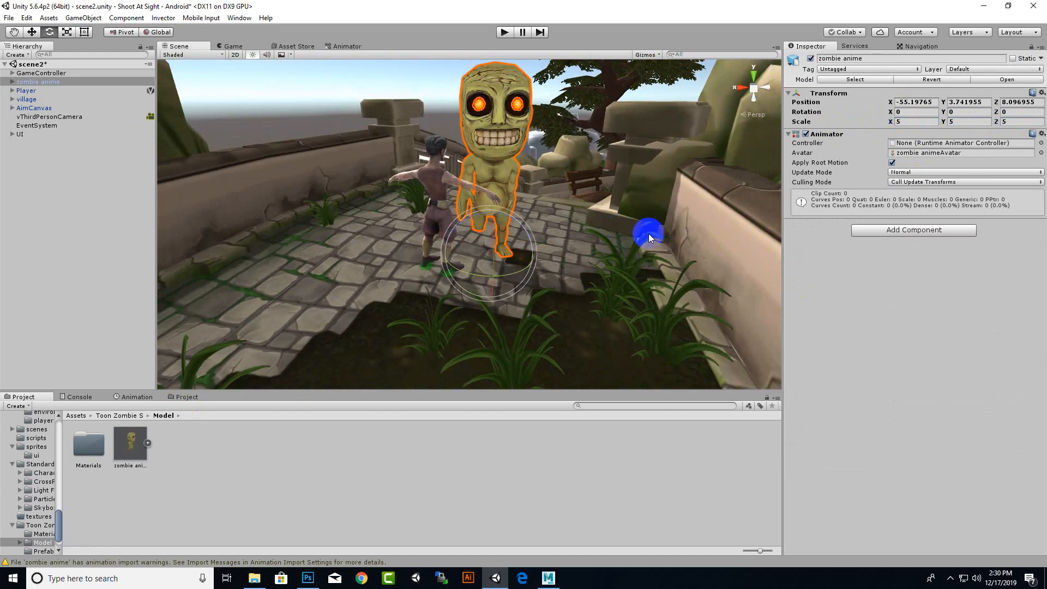
Step: Set the scale of the placed zombie anime to 3 on X, Y and Z
click(920, 122)
text(3)
key(Tab)
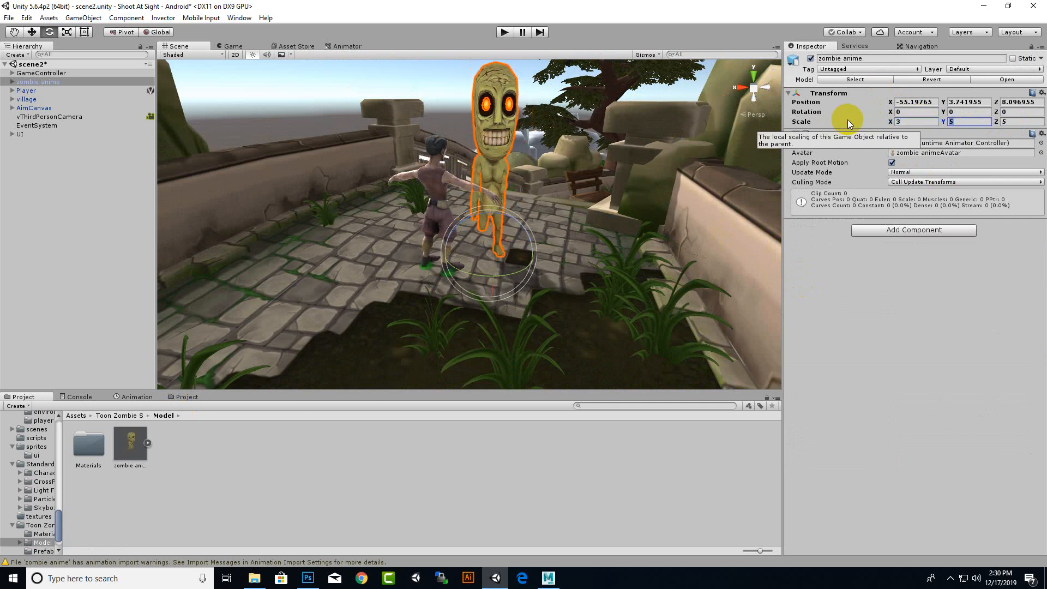
text(3)
key(Tab)
text(3)
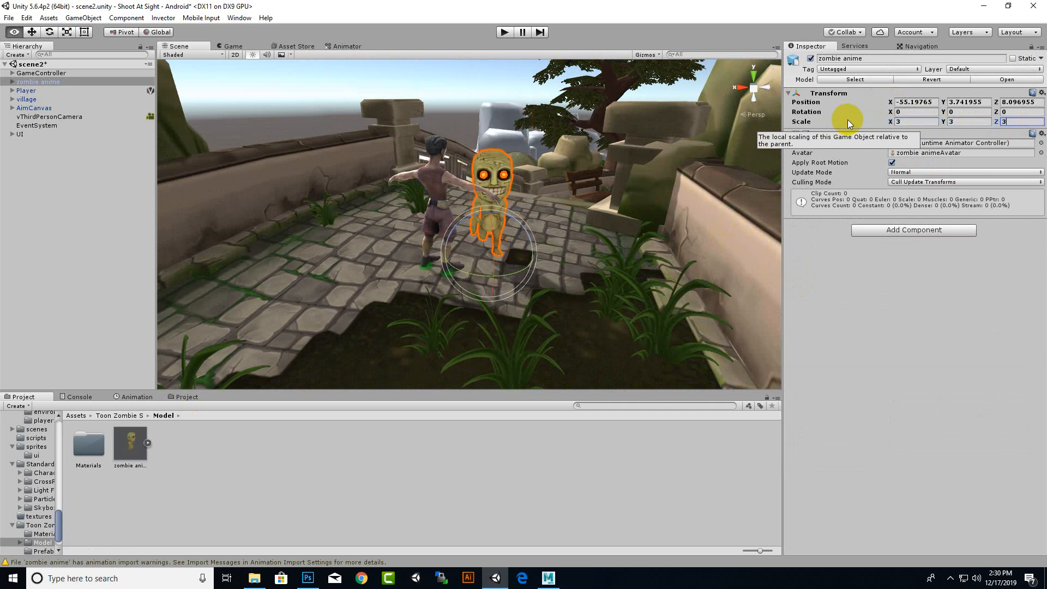
Step: Set the scale of the placed zombie anime to 4 on X, Y and Z
alt+drag(503, 232, 593, 197)
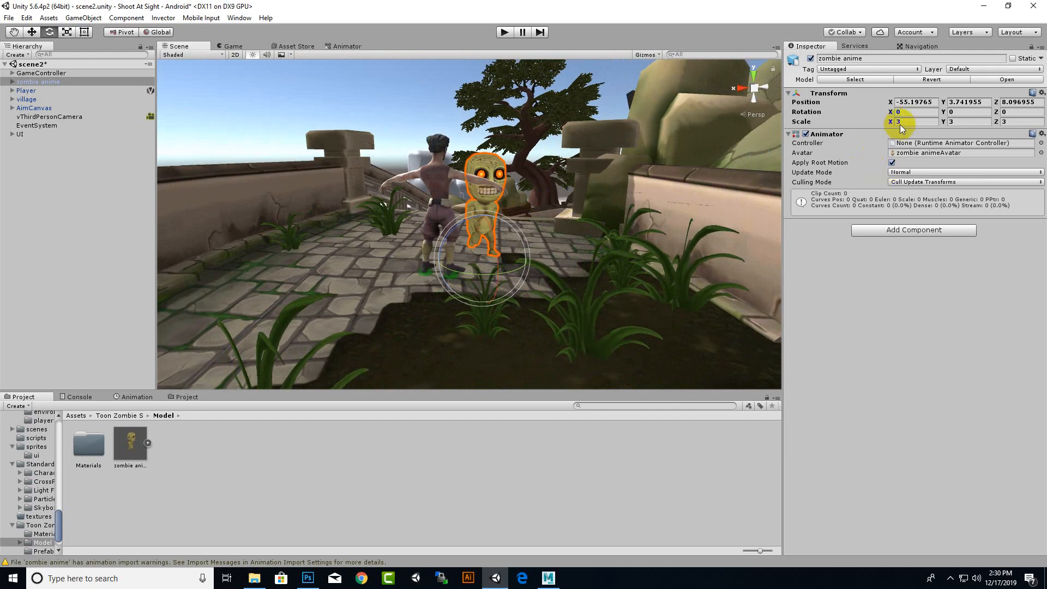
text(4)
key(Tab)
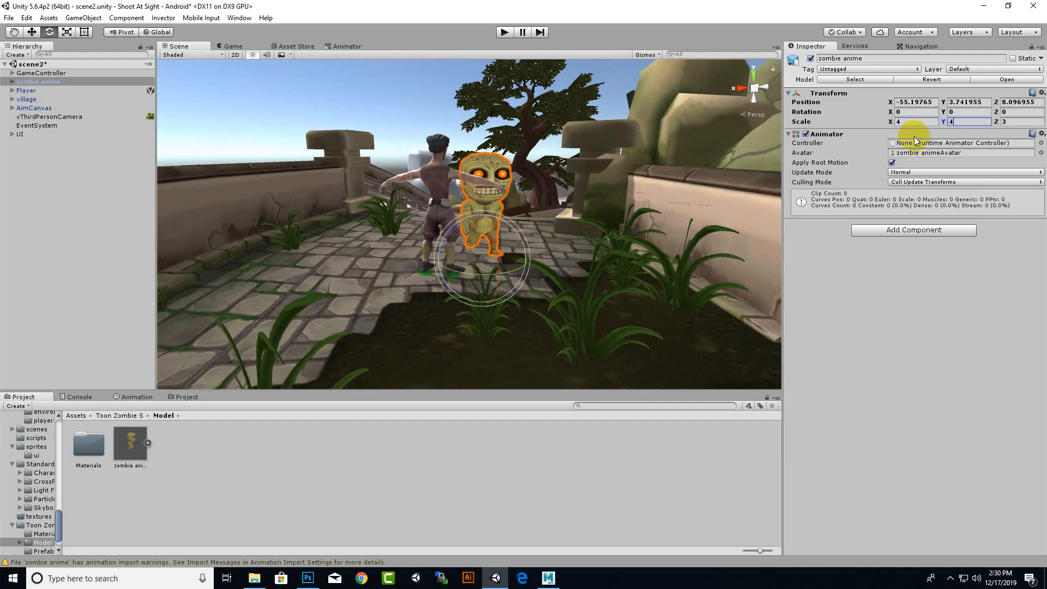
text(4)
key(Tab)
text(4)
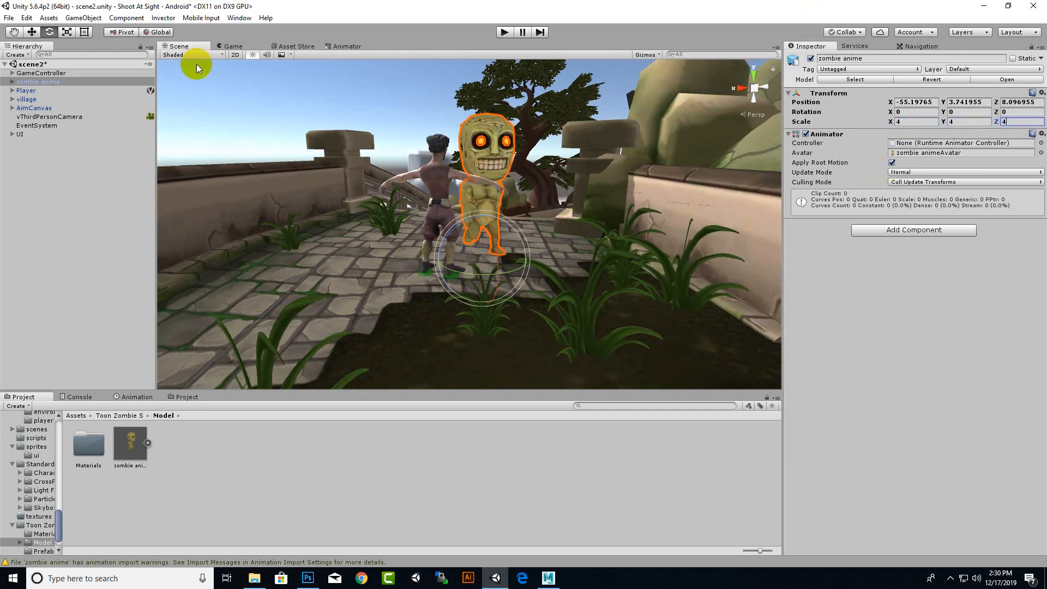
Step: Move the placed zombie anime directly behind the Player on the pavement to compare their heights
click(34, 34)
scroll(618, 271, up, 1)
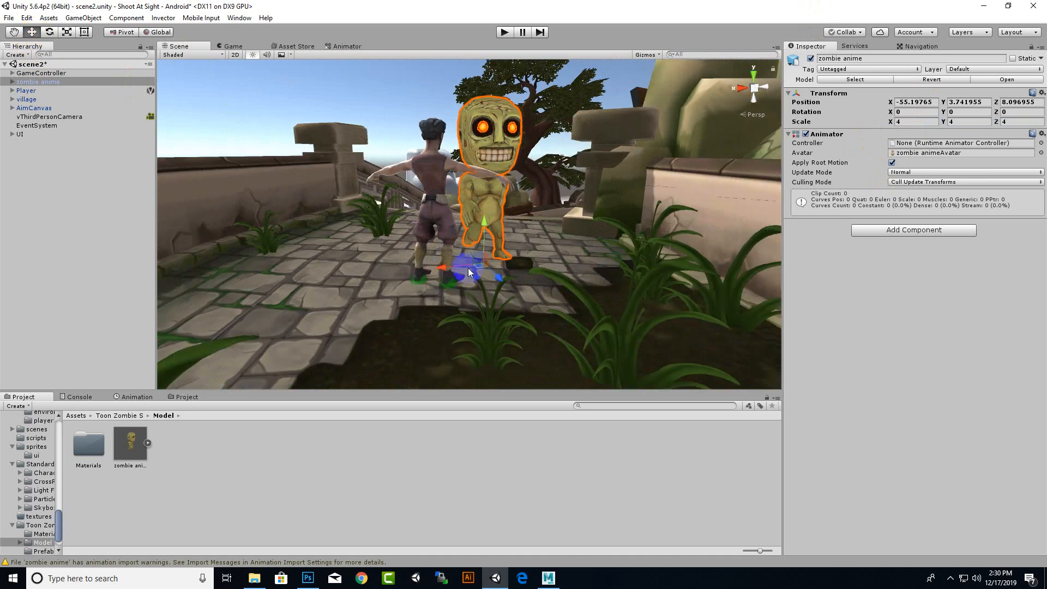
drag(450, 267, 512, 258)
drag(458, 303, 792, 286)
alt+drag(564, 325, 588, 374)
click(110, 451)
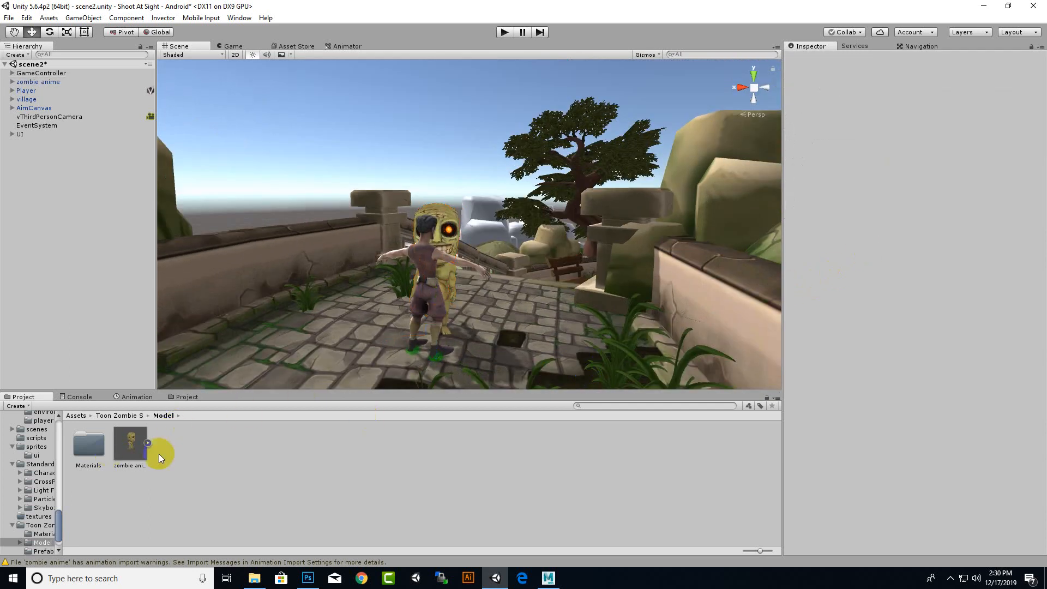
Step: Compare the zombie anime asset's import settings with the Transform scale of the zombie placed in the scene
click(131, 443)
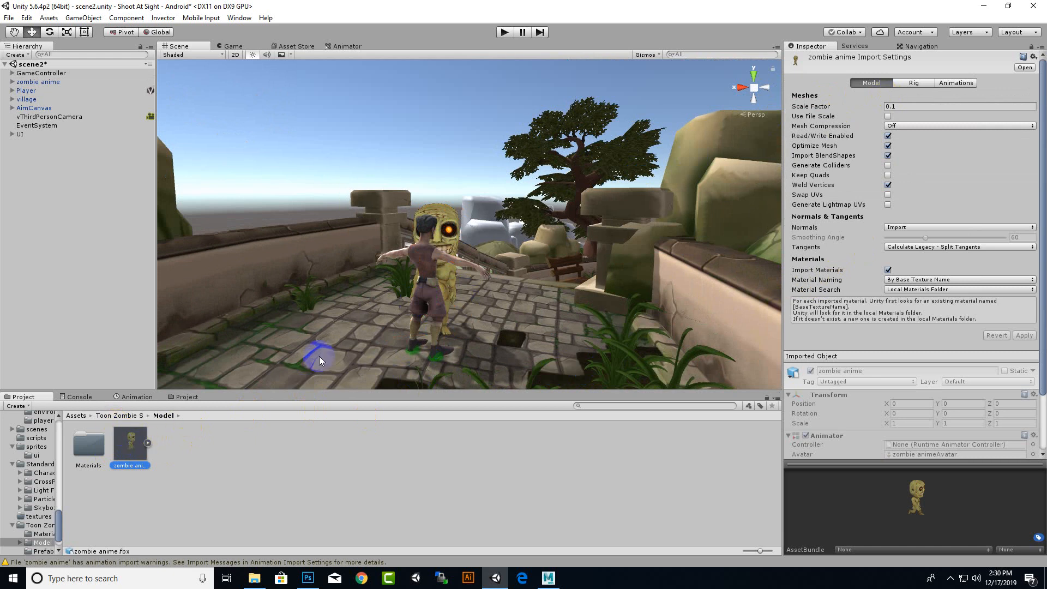
click(34, 81)
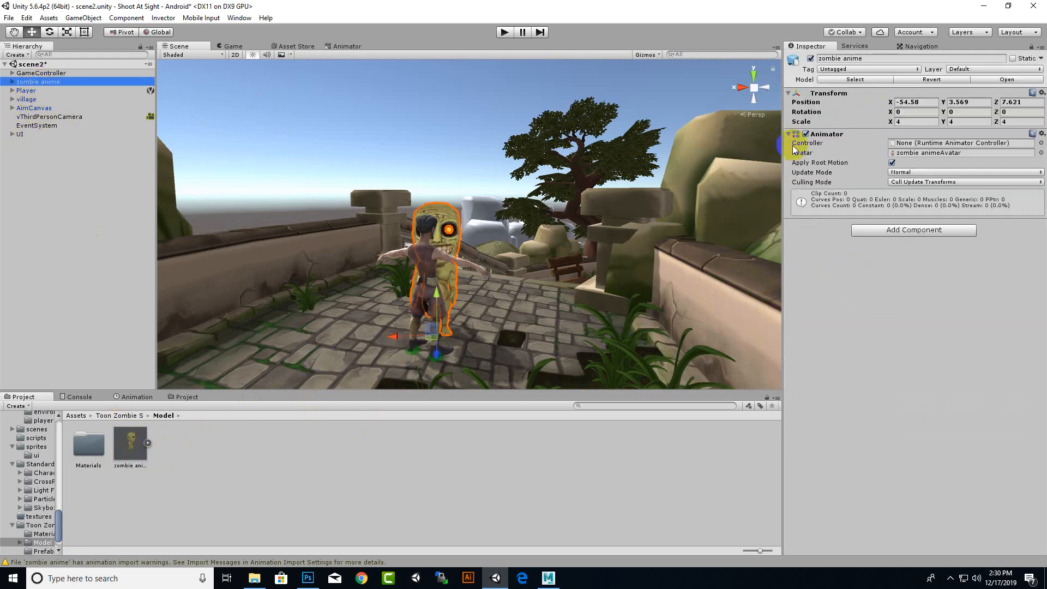
click(916, 121)
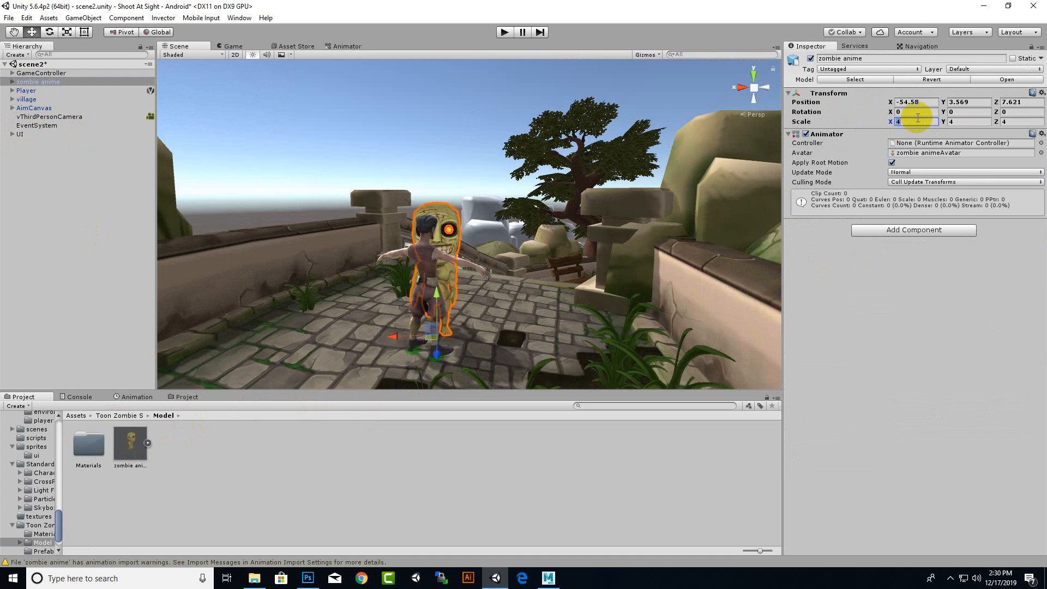
click(1021, 122)
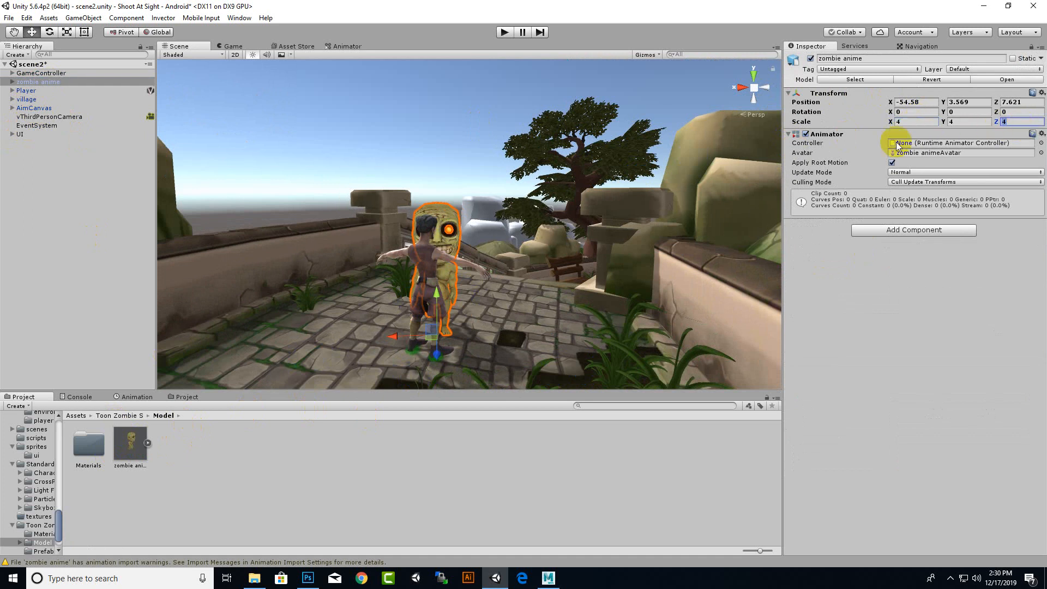
Step: Open the Toon Zombie S Prefab folder to check the Zombie prefab and delete the placed zombie anime from the scene
click(124, 418)
double_click(168, 452)
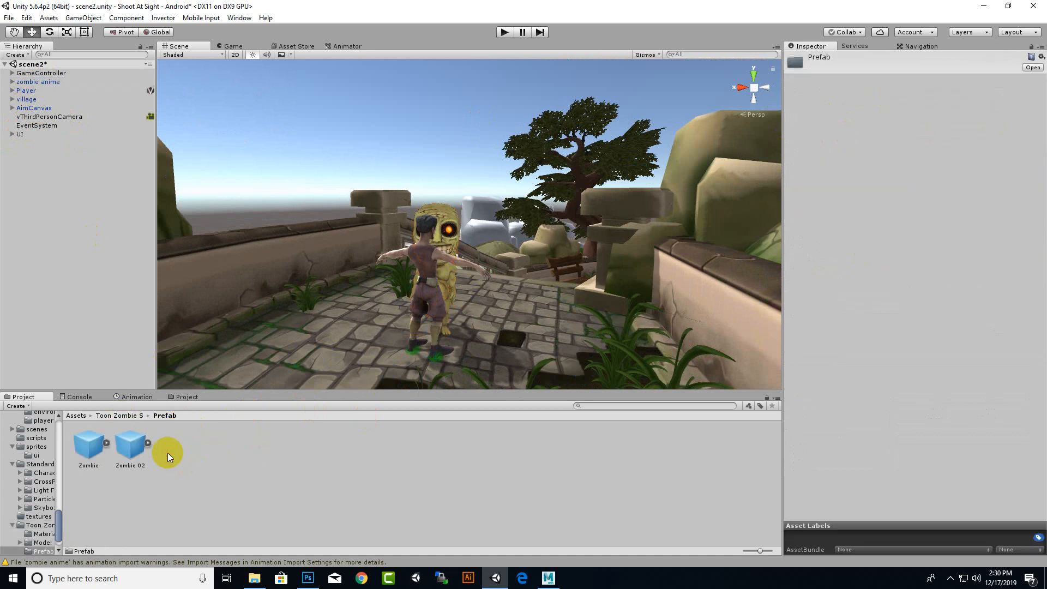
click(89, 447)
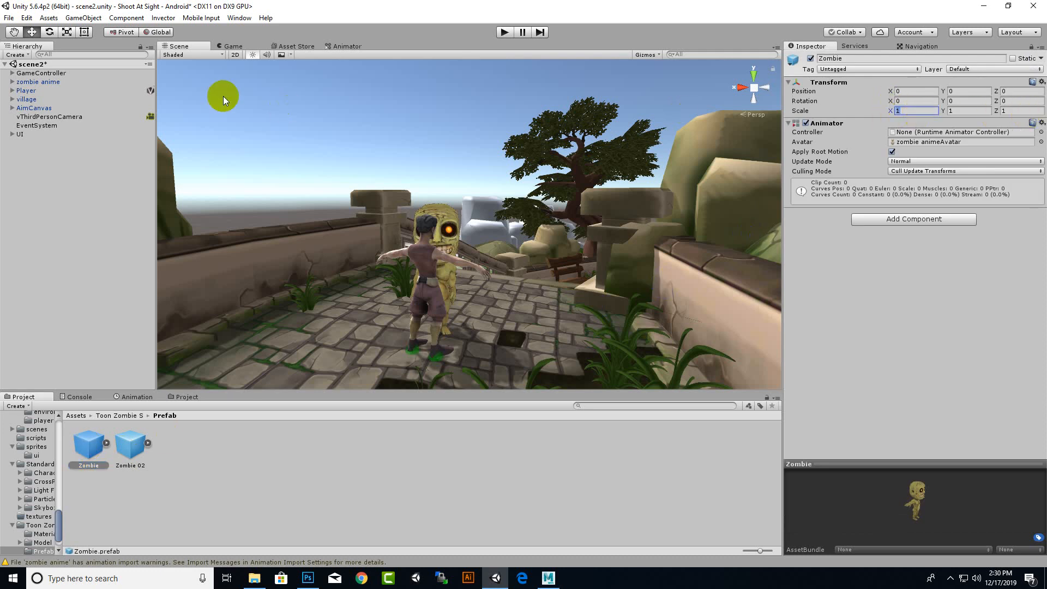
click(39, 82)
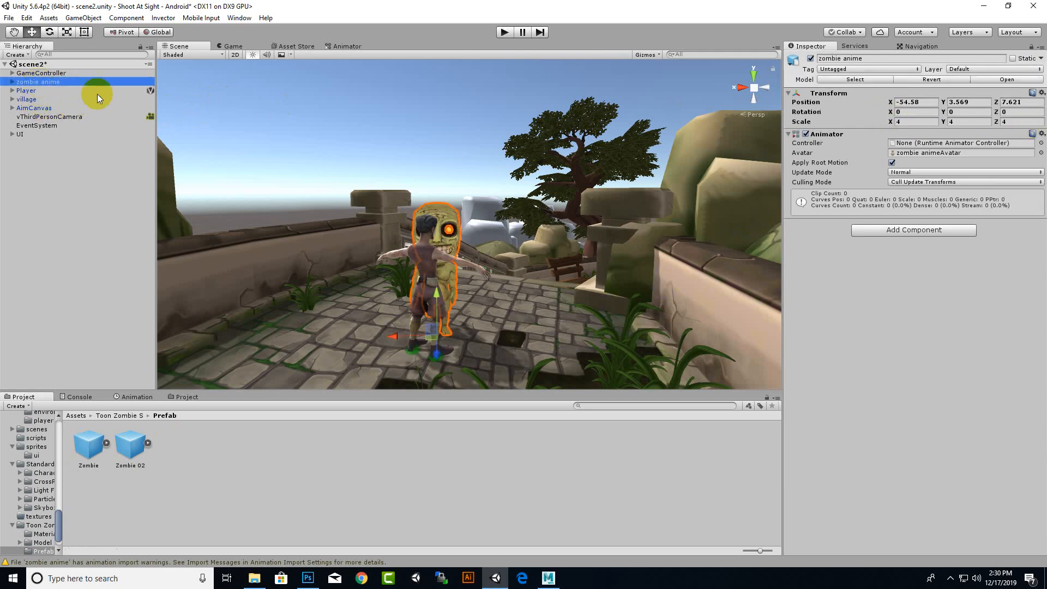
key(Delete)
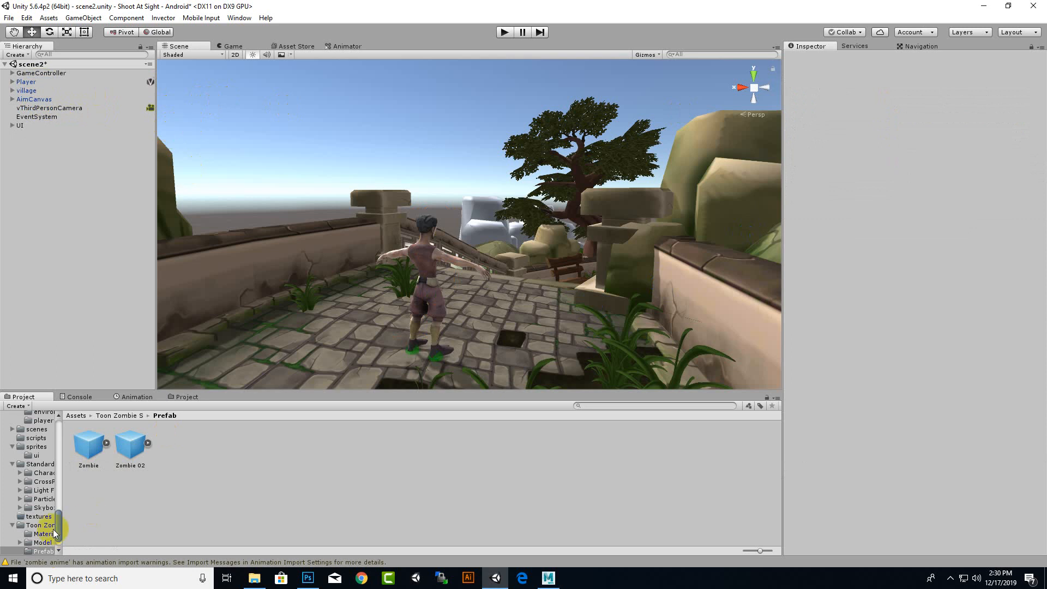
Step: Set the Zombie prefab's scale to 4 on X, Y and Z and save the scene
click(86, 472)
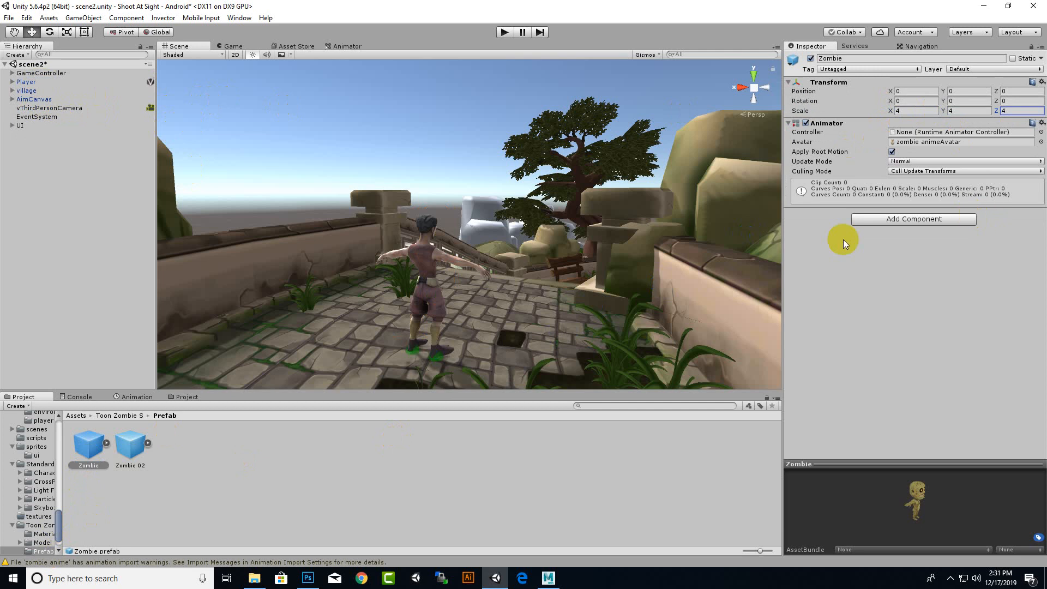
key(ctrl+s)
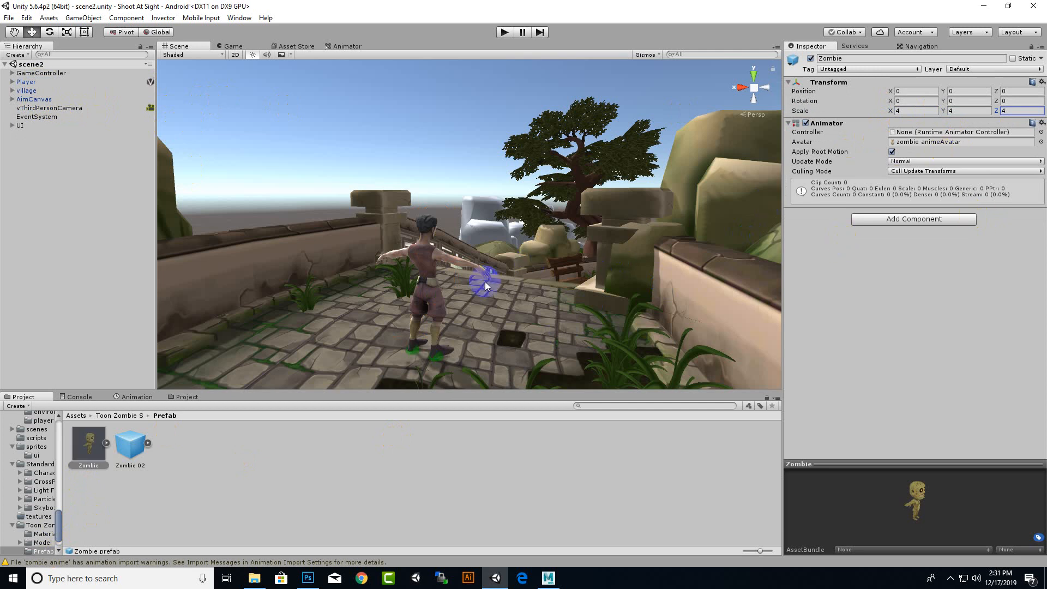
Step: Start a new Invector AI and assign the Zombie prefab as its character model
click(163, 18)
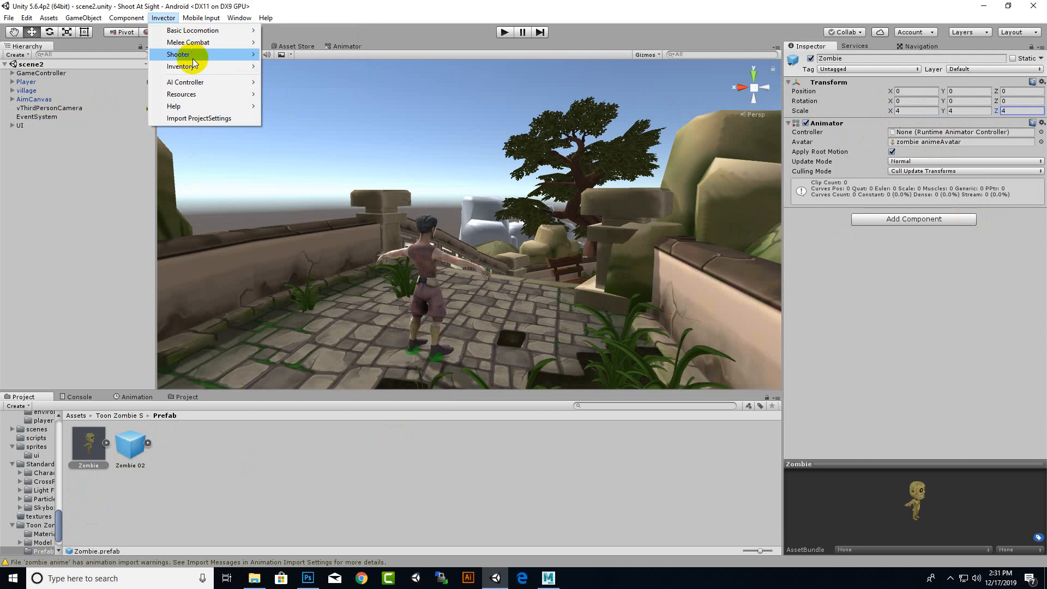
mouse_move(191, 83)
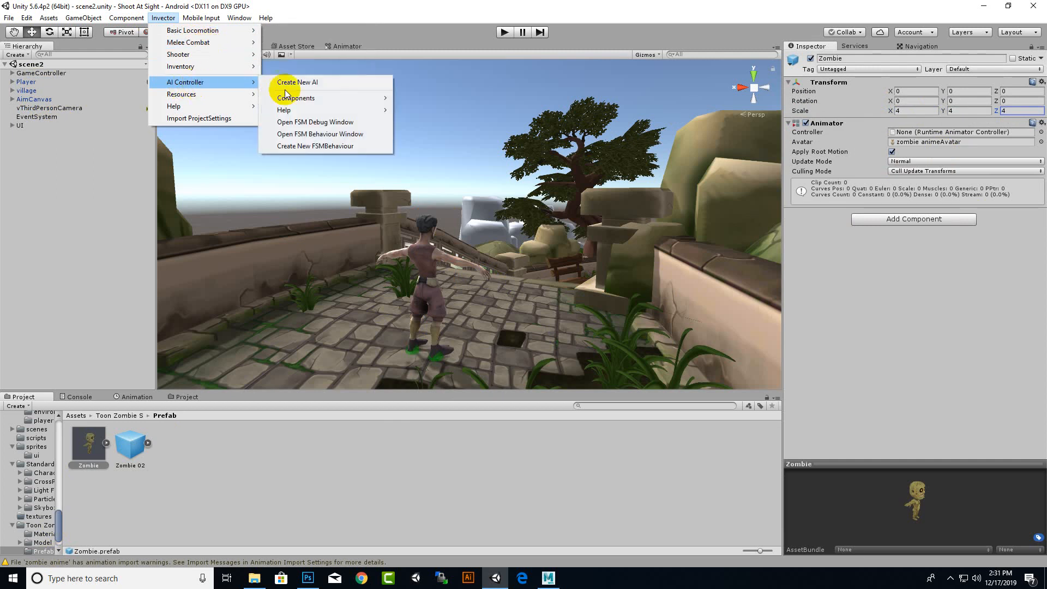
click(323, 84)
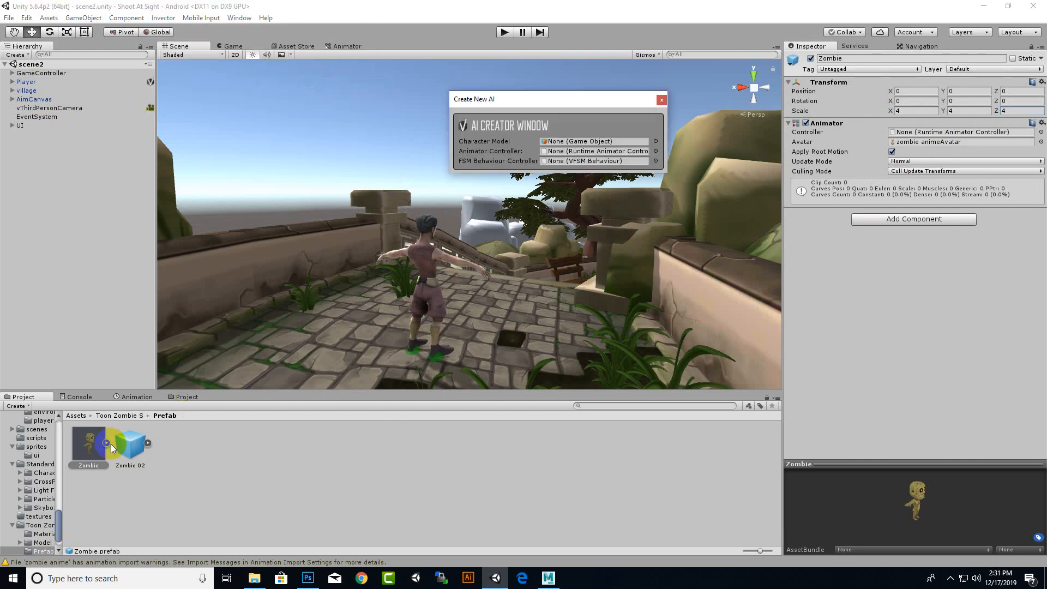
drag(90, 444, 576, 145)
Step: Assign Invector@AI_MeleeCombat as the animator controller of the new AI
click(656, 152)
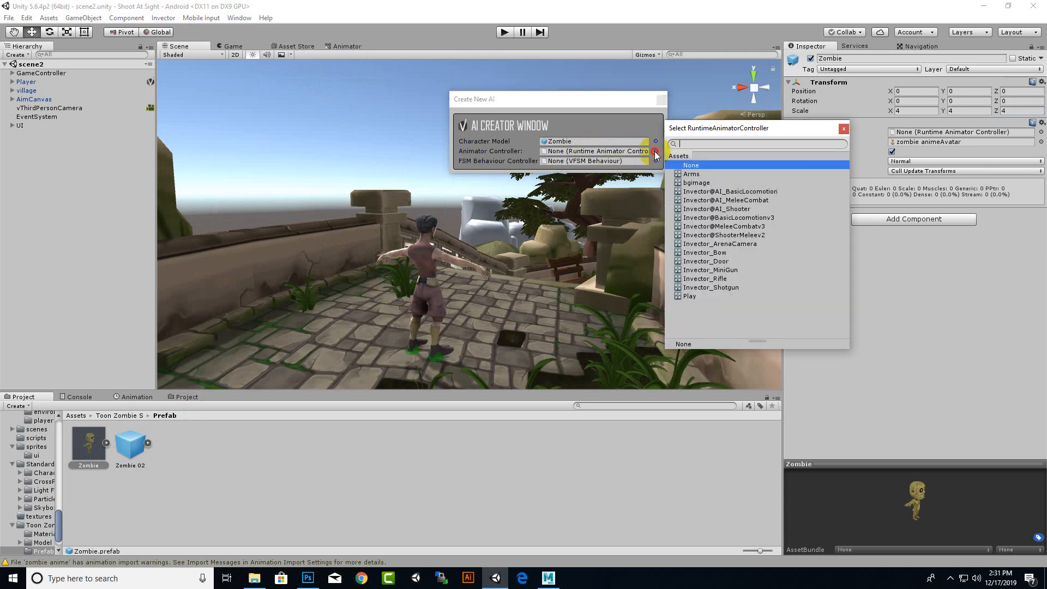
click(733, 200)
click(750, 201)
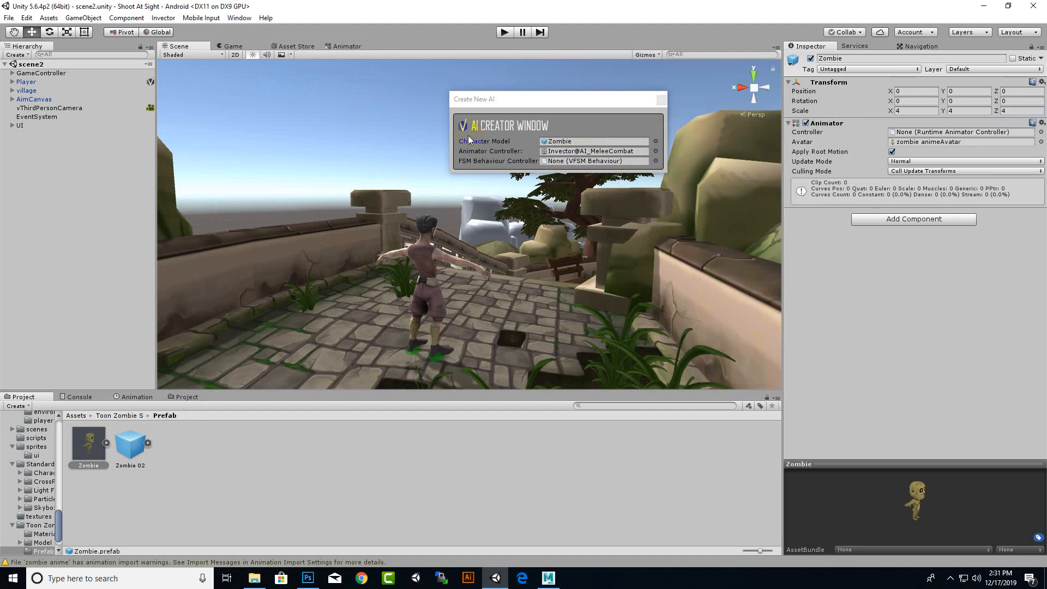
Step: Assign FSM_Melee as the FSM behaviour controller and create the AI zombie
click(656, 161)
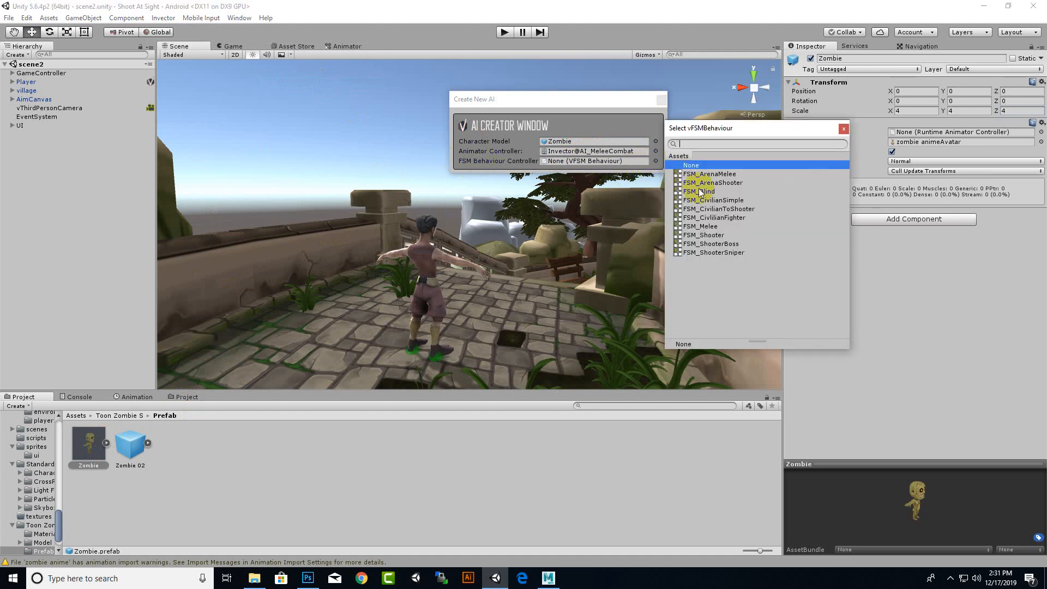
click(699, 226)
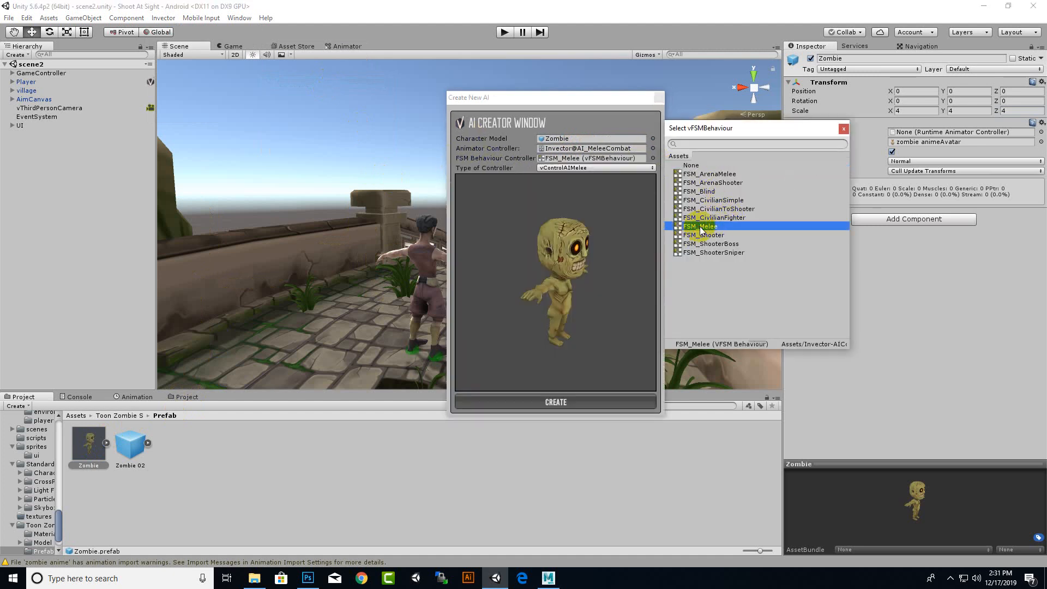
double_click(707, 228)
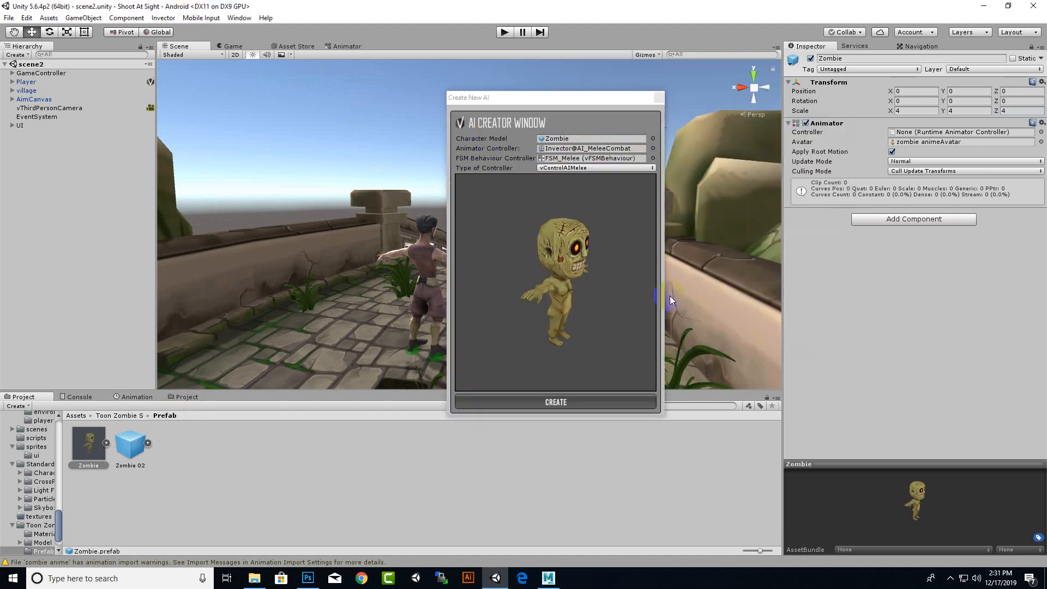
click(555, 404)
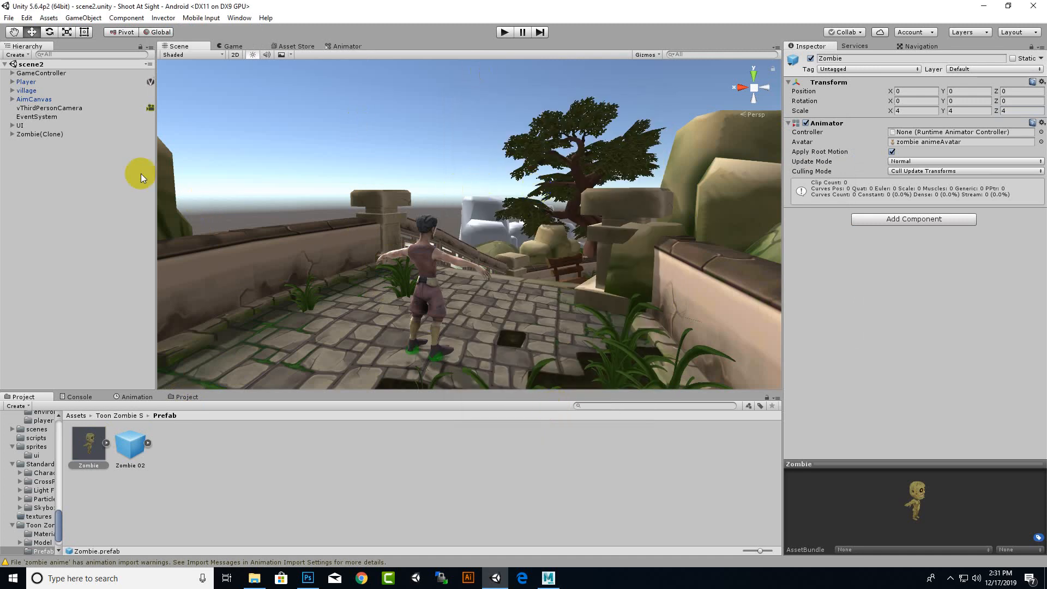
Step: Focus on the created Zombie(Clone) and examine its components, including Rigidbody, Nav Mesh Agent and the Invector AI scripts
click(56, 134)
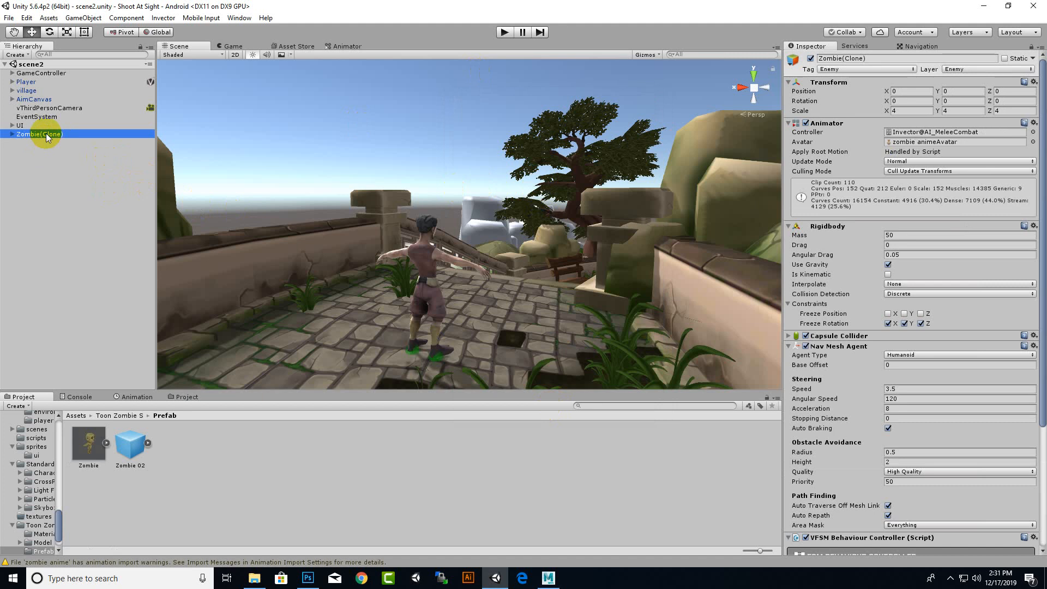
alt+drag(467, 198, 467, 223)
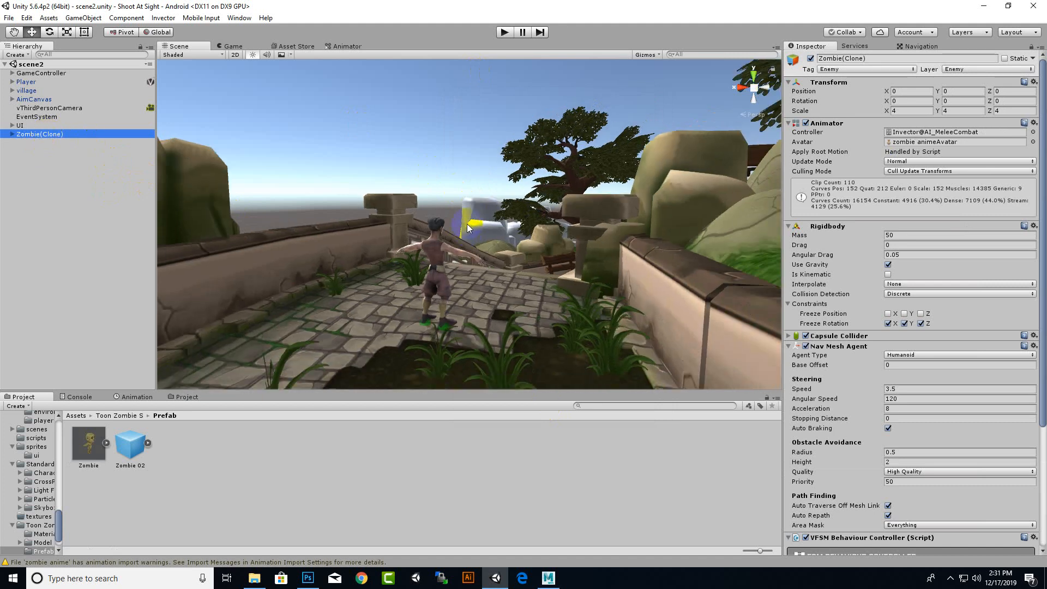
key(f)
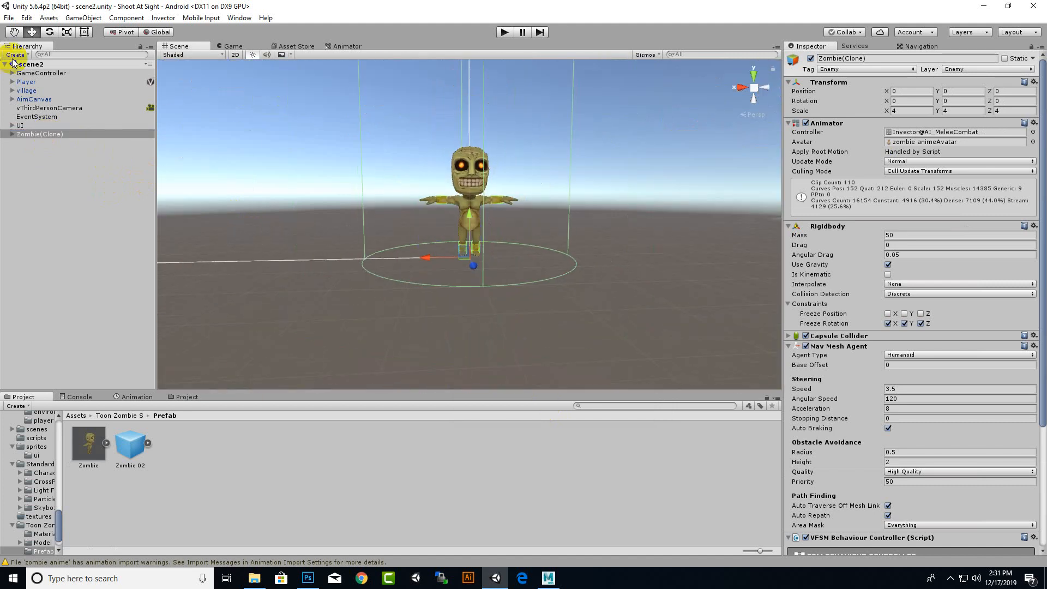
scroll(528, 312, up, 3)
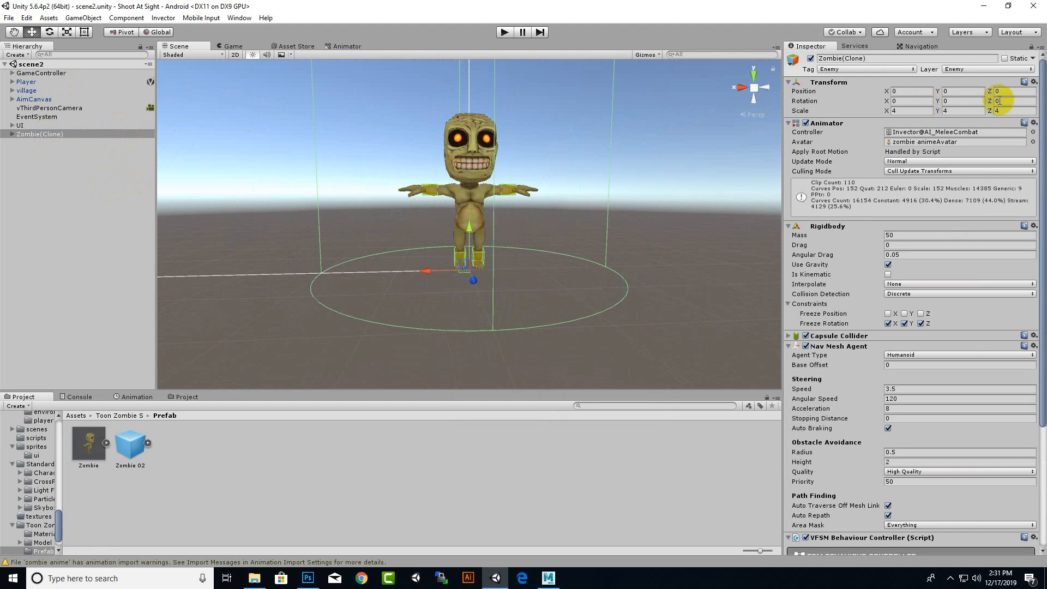
scroll(820, 270, down, 5)
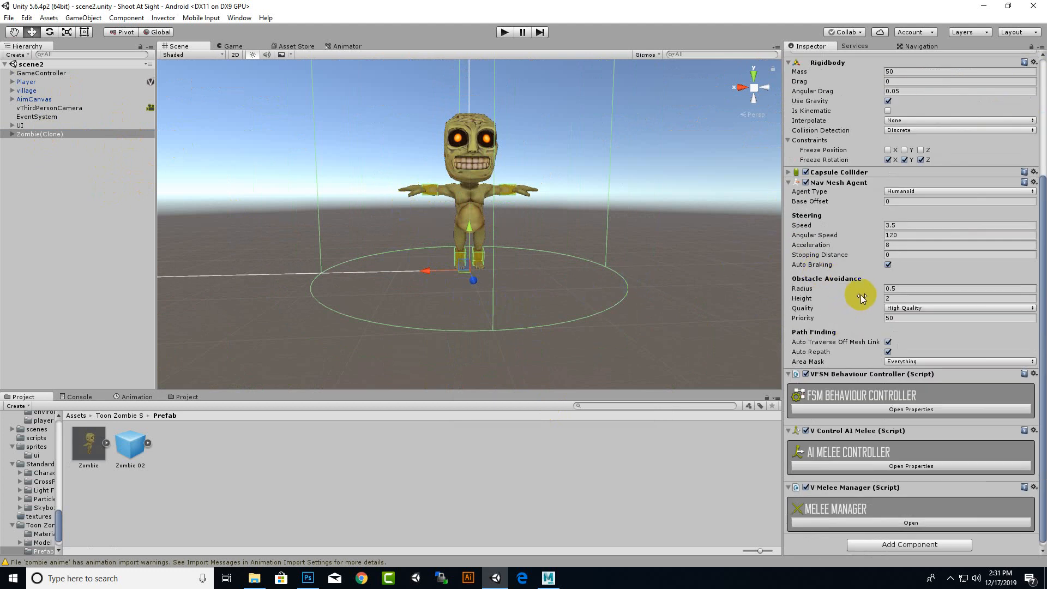
scroll(861, 297, down, 1)
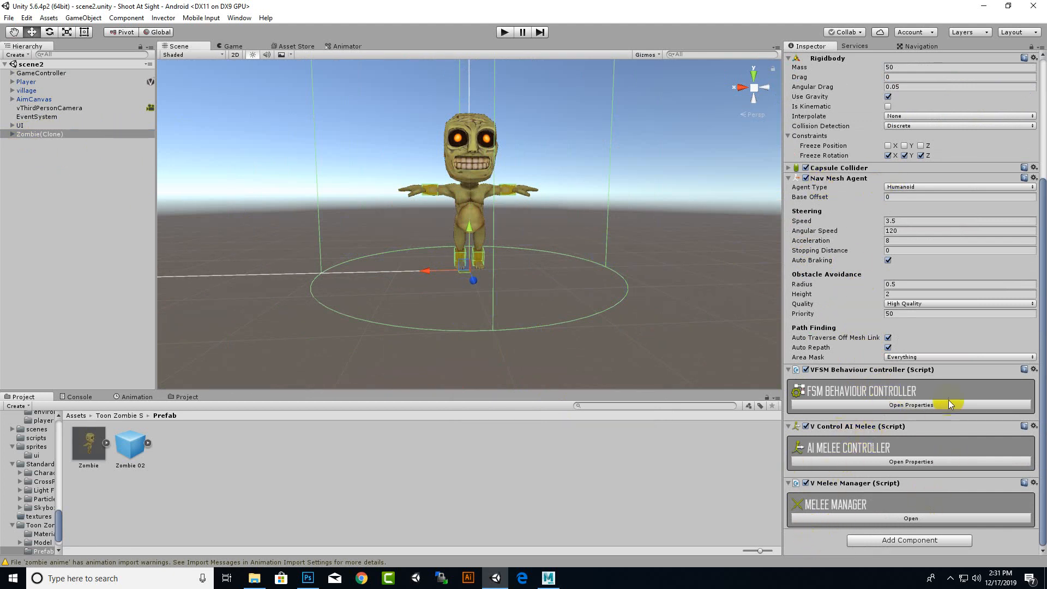
scroll(819, 338, up, 5)
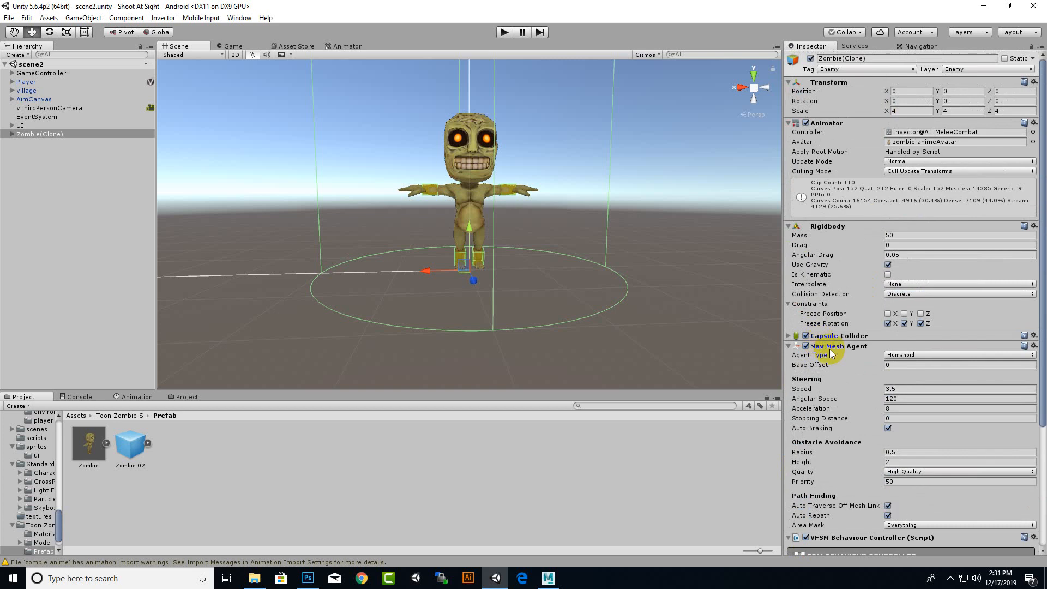
scroll(840, 355, down, 4)
scroll(852, 353, down, 2)
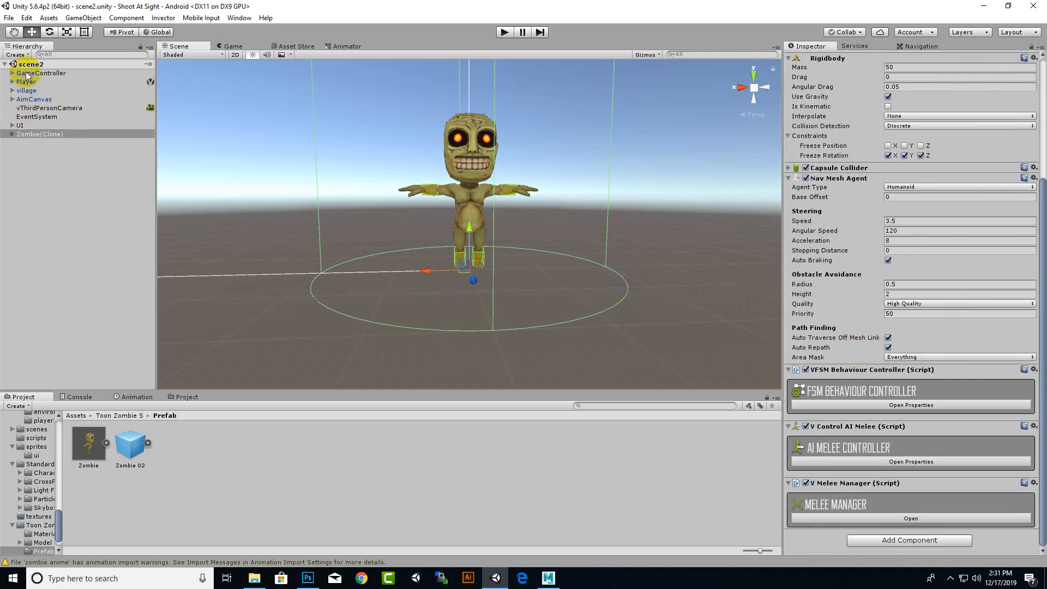
Step: Rename Zombie(Clone) in the scene as ZombieAIMelee
right_click(45, 136)
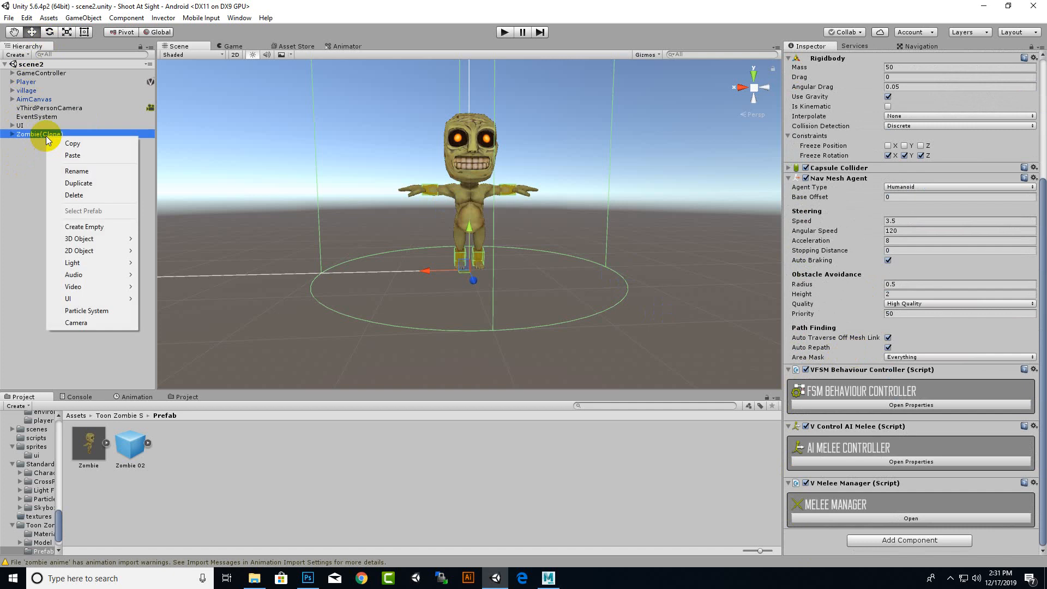
click(60, 170)
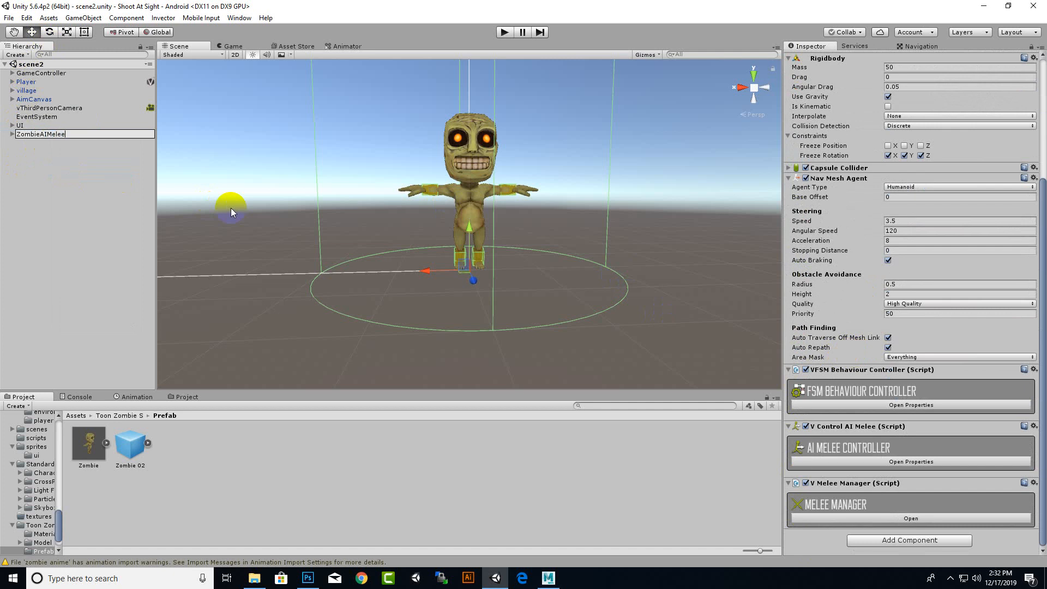
key(Return)
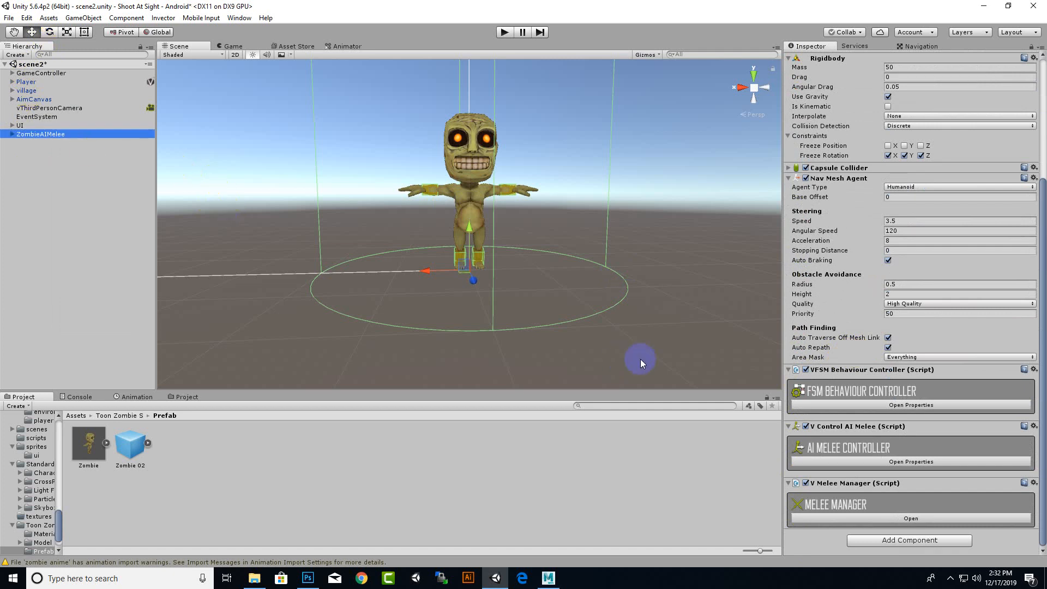
Step: Move ZombieAIMelee across the scene to the village, close to the Player's location
drag(424, 274, 750, 276)
scroll(535, 332, down, 10)
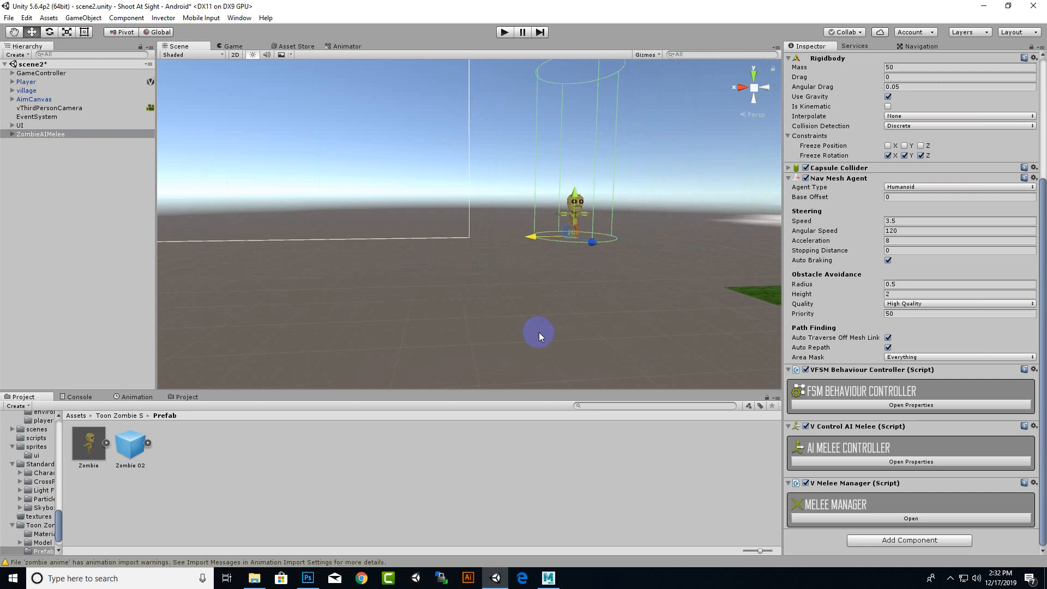
scroll(561, 317, down, 3)
alt+drag(585, 271, 688, 393)
scroll(535, 299, down, 10)
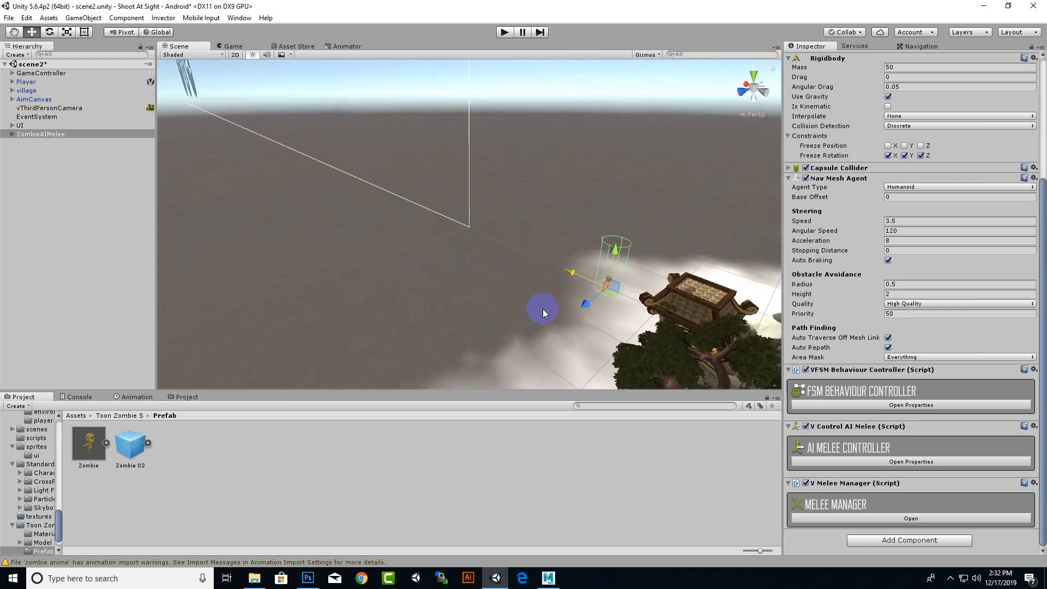
alt+drag(547, 314, 357, 327)
click(28, 83)
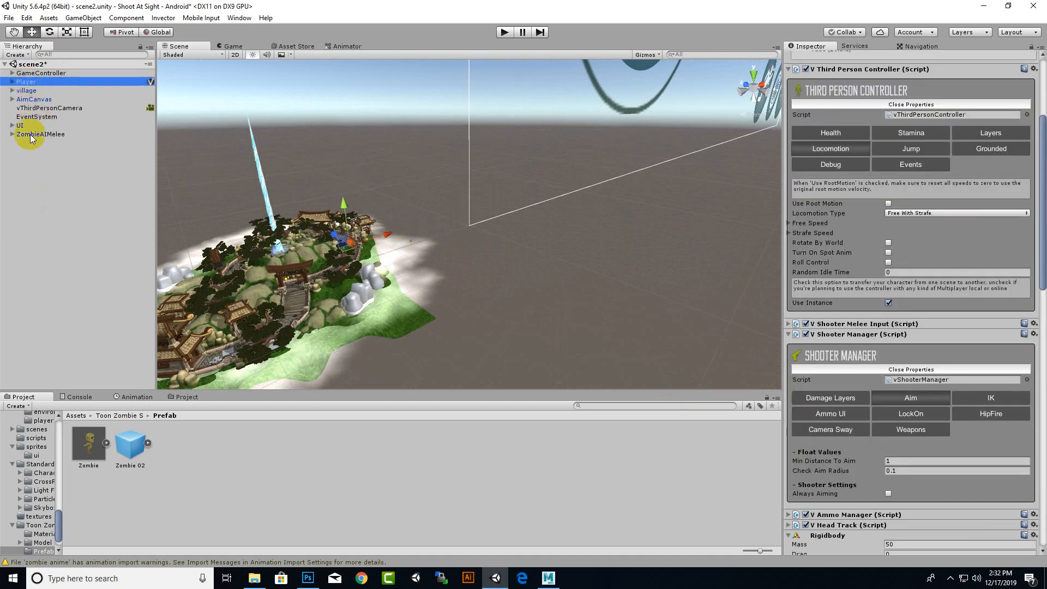
click(30, 135)
drag(445, 233, 379, 236)
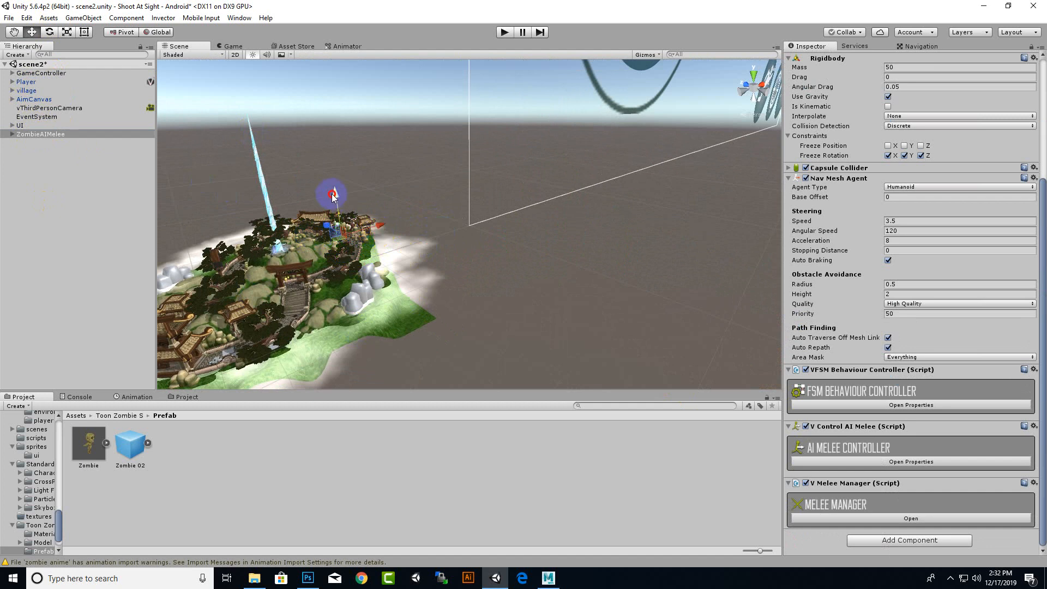
Step: Position ZombieAIMelee standing on the stone paving at the head of the stairs, near the Player
key(f)
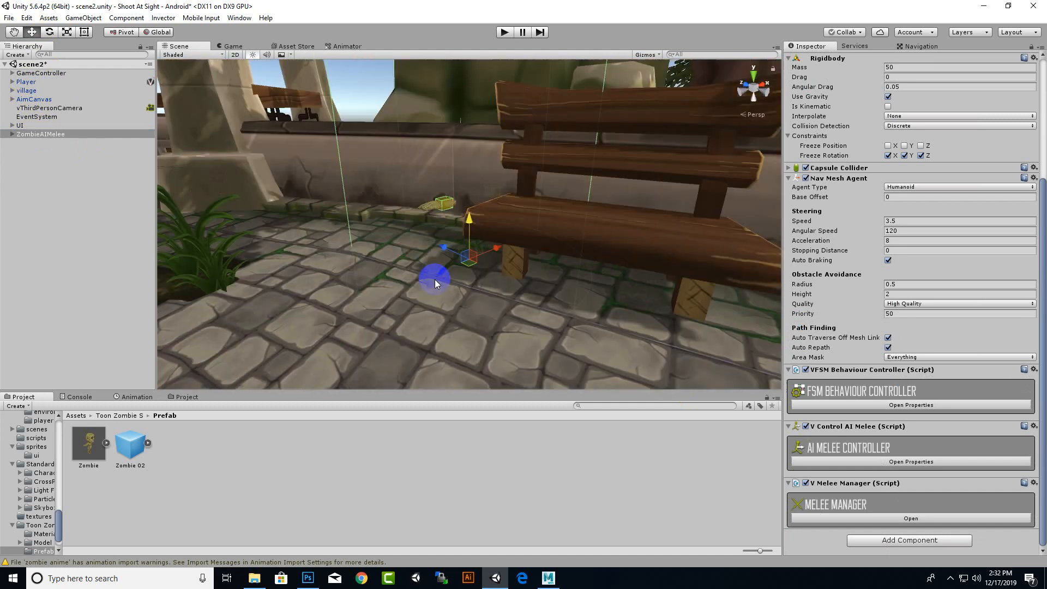
scroll(435, 281, down, 3)
drag(500, 247, 372, 309)
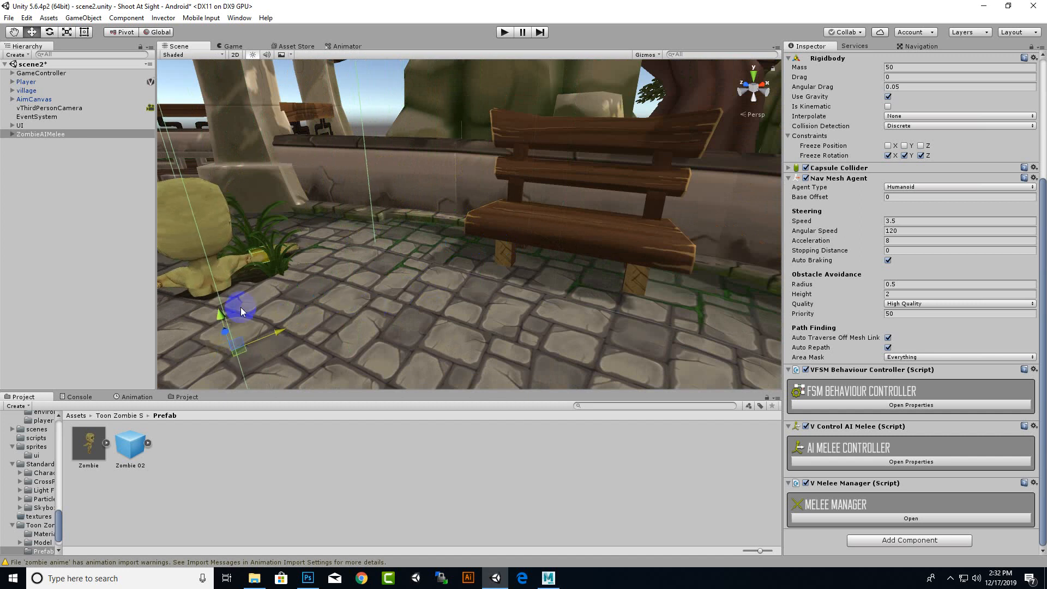
drag(221, 318, 204, 258)
scroll(408, 272, down, 6)
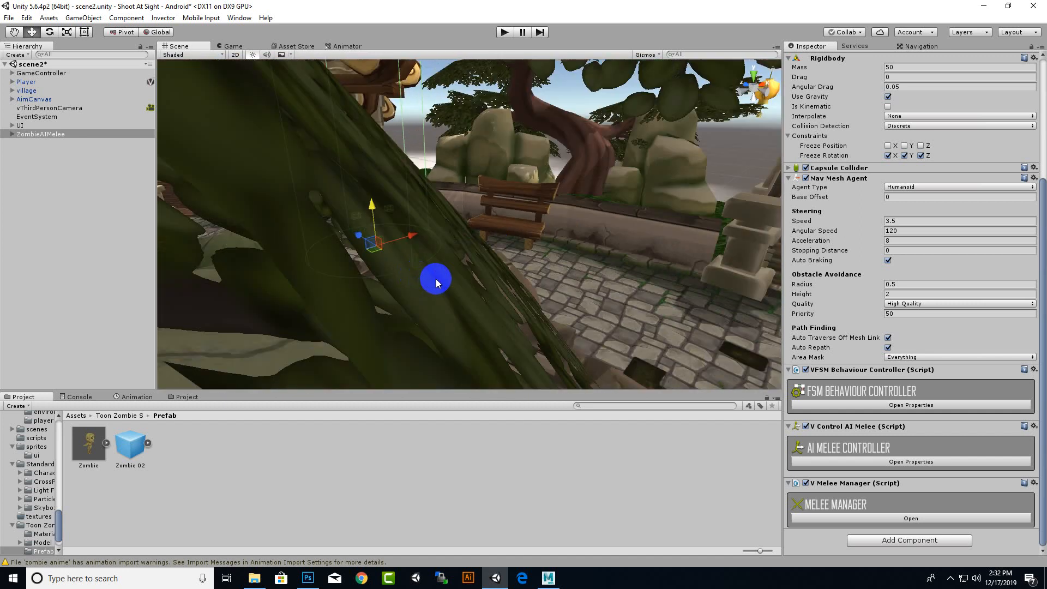
alt+drag(436, 280, 760, 339)
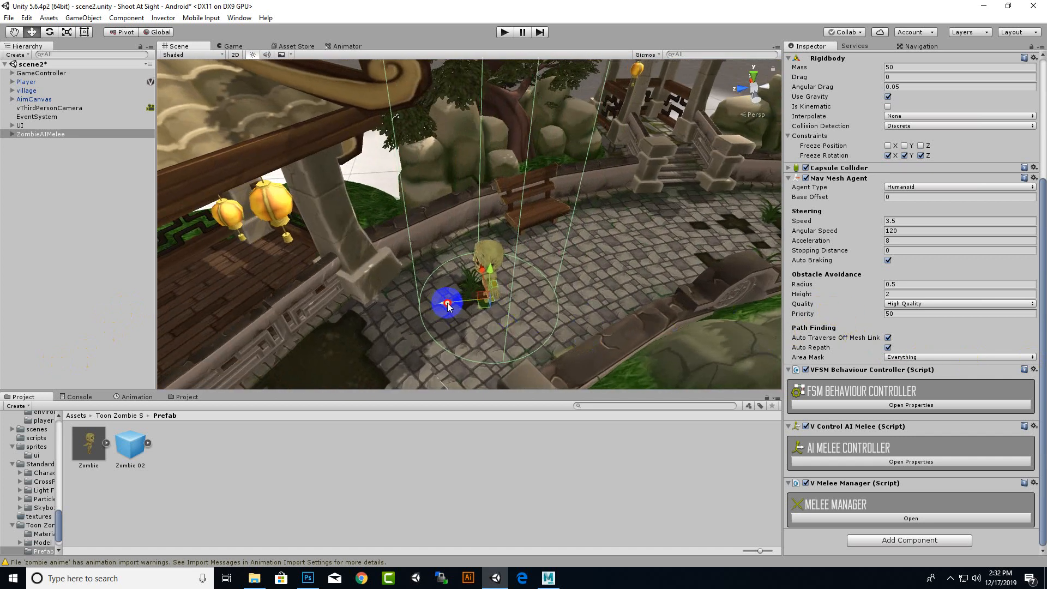
alt+drag(447, 305, 625, 281)
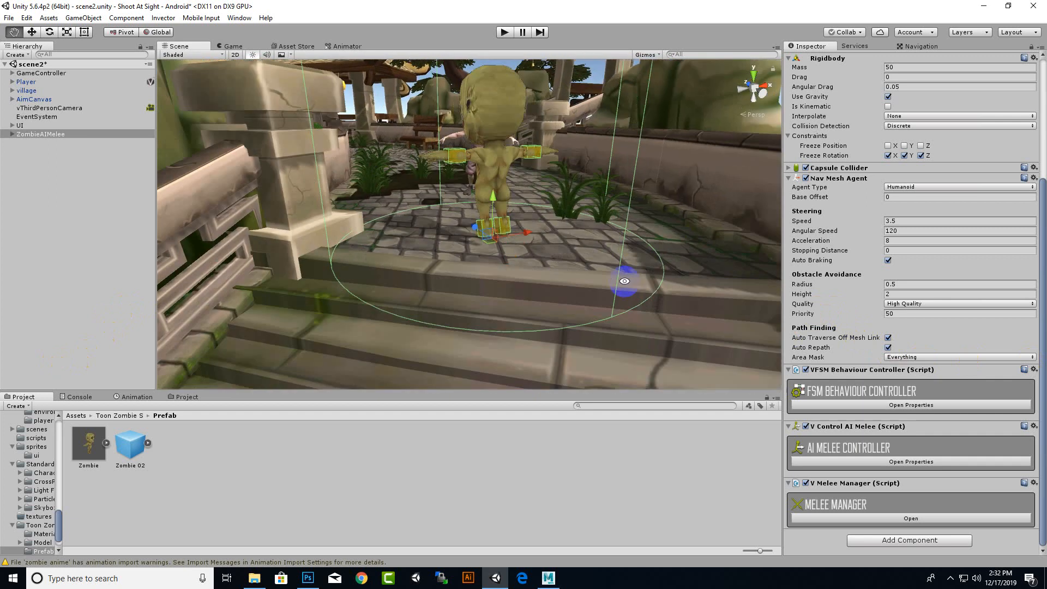
drag(494, 198, 514, 207)
Step: Play-test the scene by walking the player around the zombie to check its reaction, and stop the game
click(505, 32)
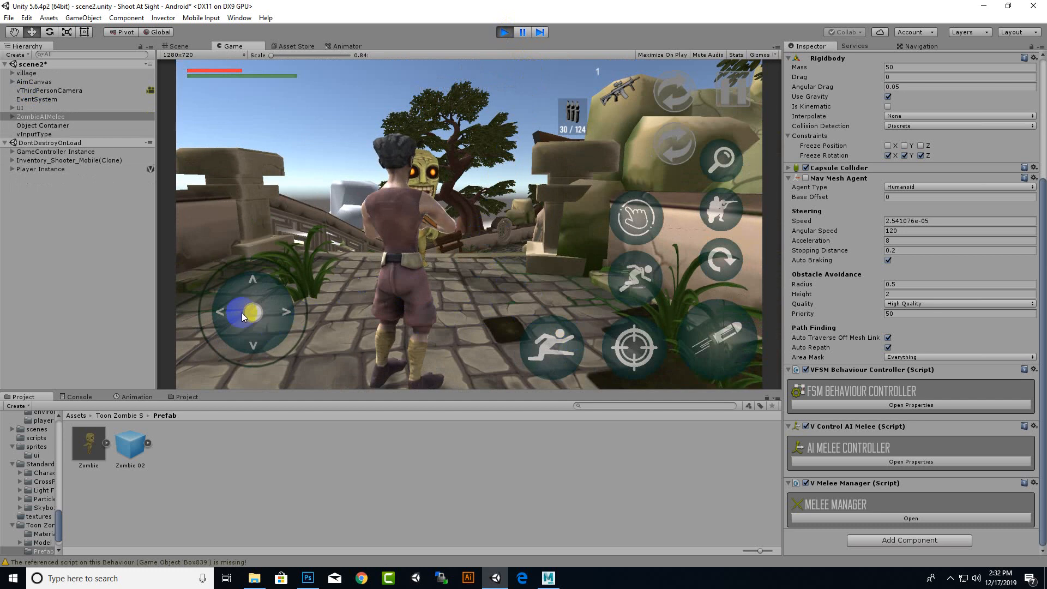
mouse_move(241, 313)
mouse_down()
mouse_move(175, 310)
mouse_move(236, 300)
mouse_move(233, 310)
mouse_move(289, 279)
mouse_move(339, 270)
mouse_up()
drag(252, 296, 258, 267)
drag(326, 309, 326, 309)
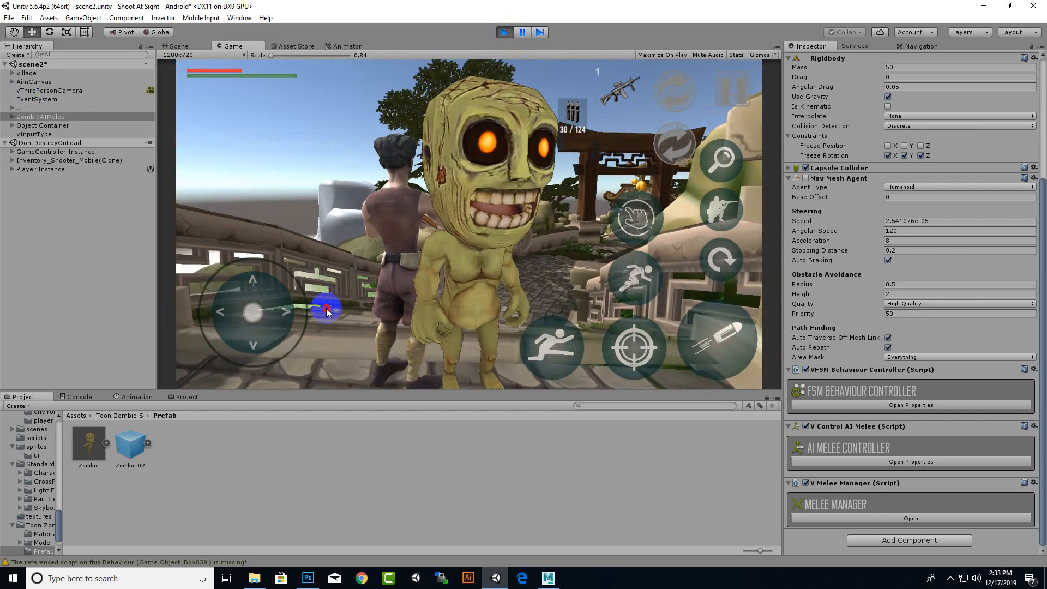
click(505, 33)
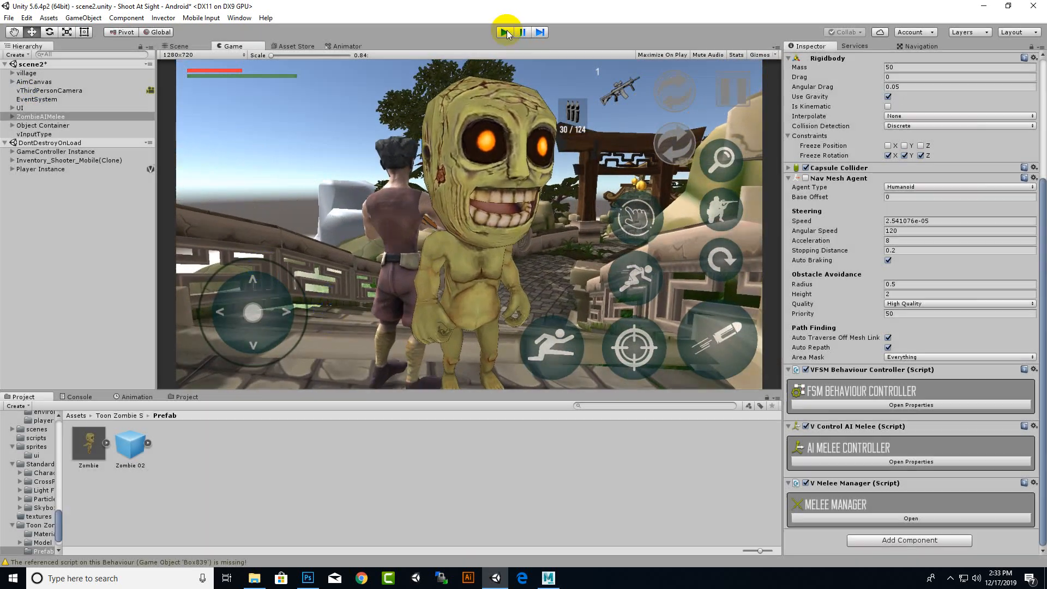
Step: In the AI Melee Controller's Detection settings, set both Detect Layer and Detect Tags to Player
right_drag(438, 206, 719, 191)
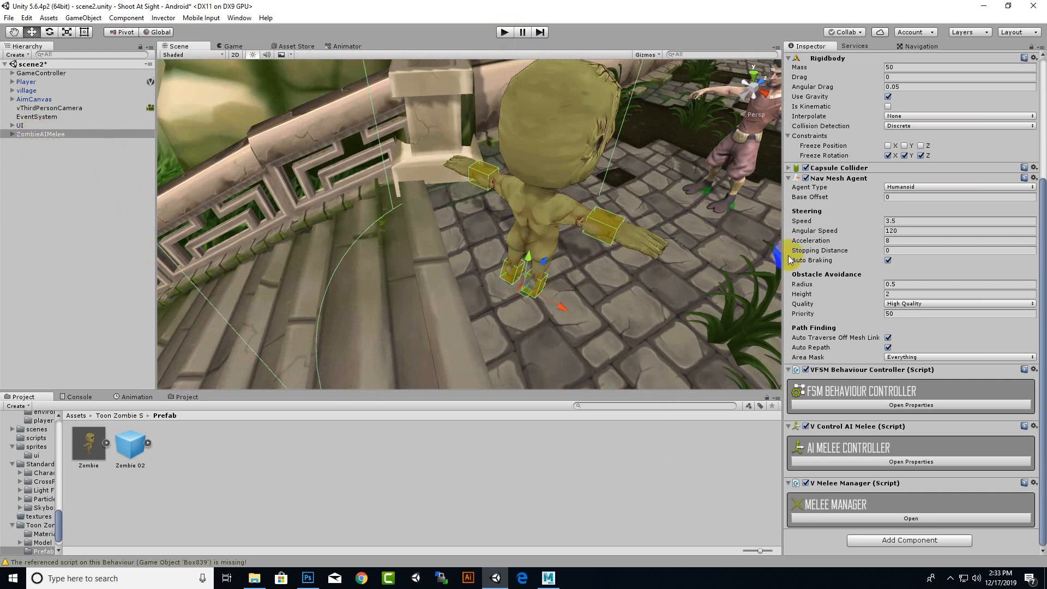
click(913, 463)
scroll(914, 319, down, 3)
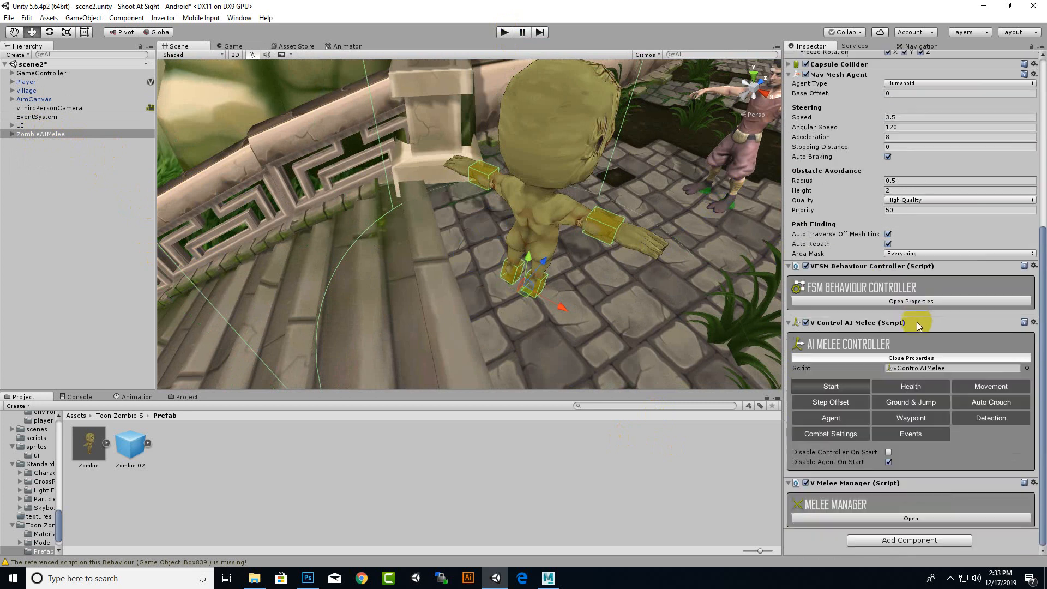
click(991, 418)
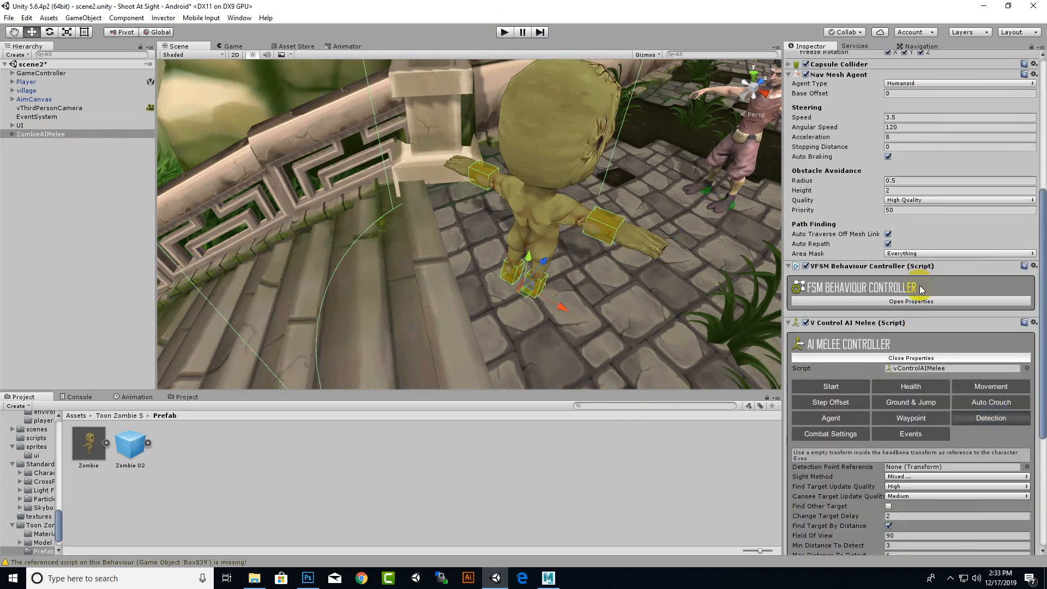
scroll(925, 287, down, 5)
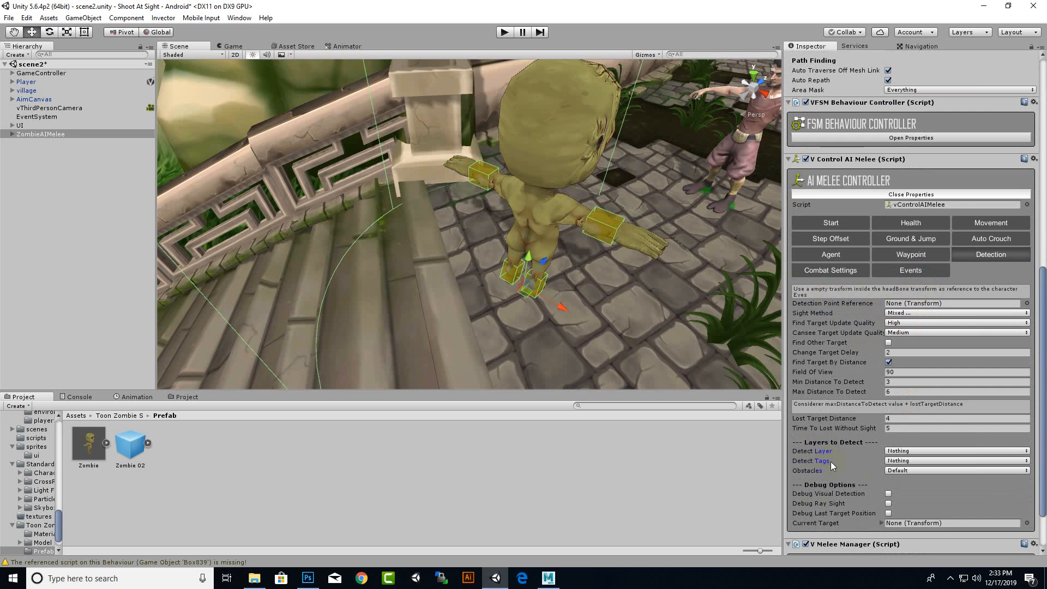
click(911, 451)
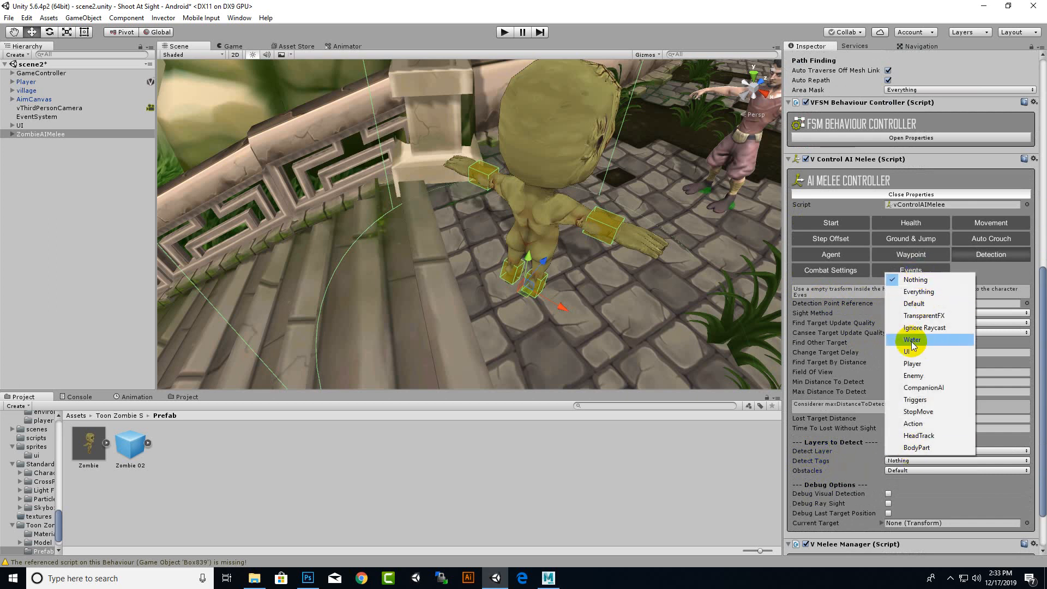
click(912, 363)
click(921, 460)
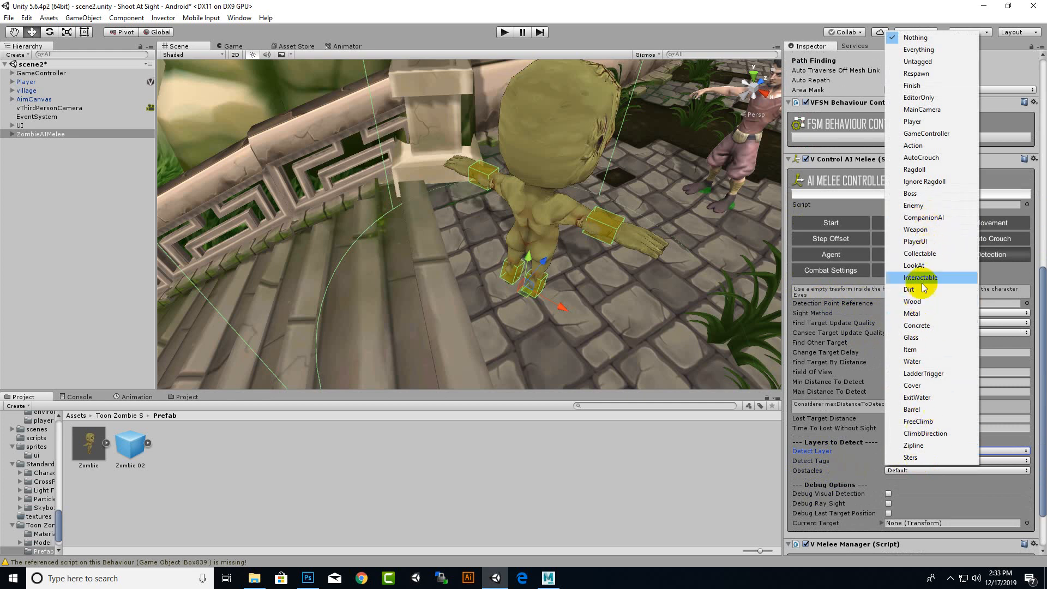
click(913, 121)
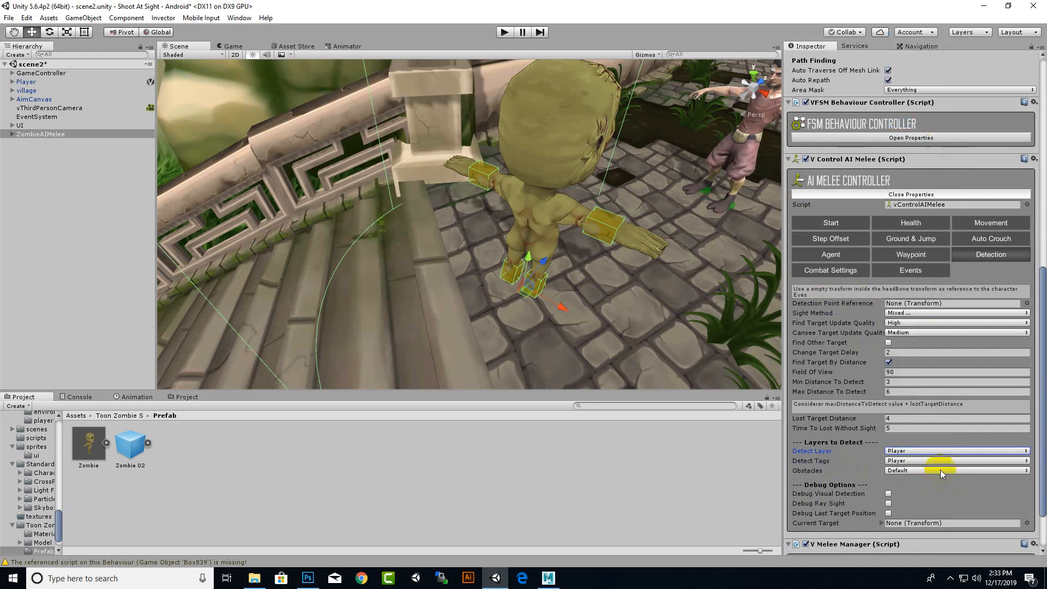
Step: Locate the Detection Point Reference setting, select the eye object under ZombieAIMelee and switch the transform handle to Center mode
scroll(900, 444, up, 3)
click(907, 371)
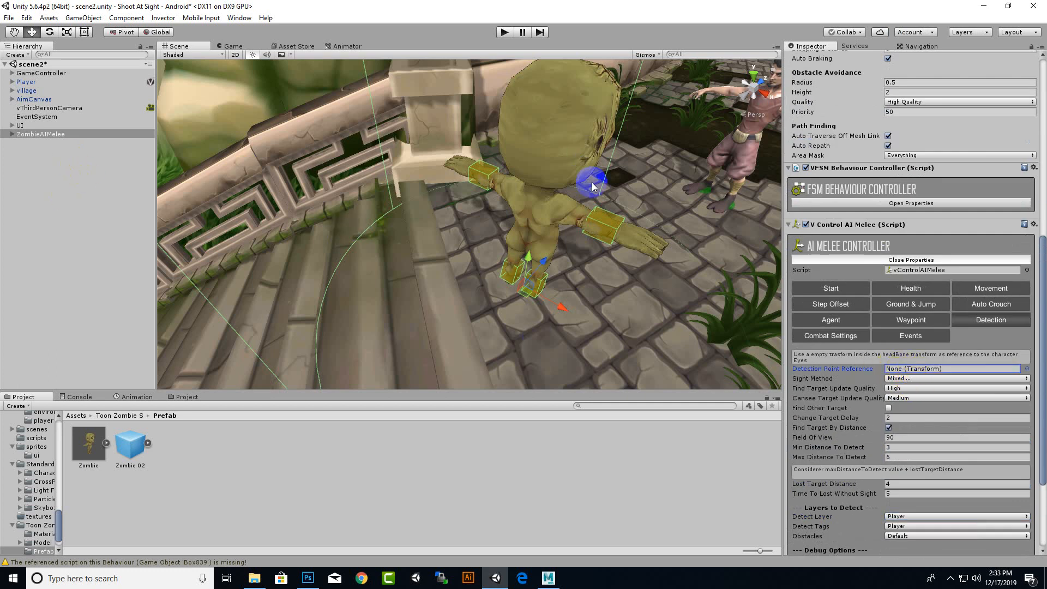
scroll(610, 192, down, 3)
alt+drag(614, 212, 542, 182)
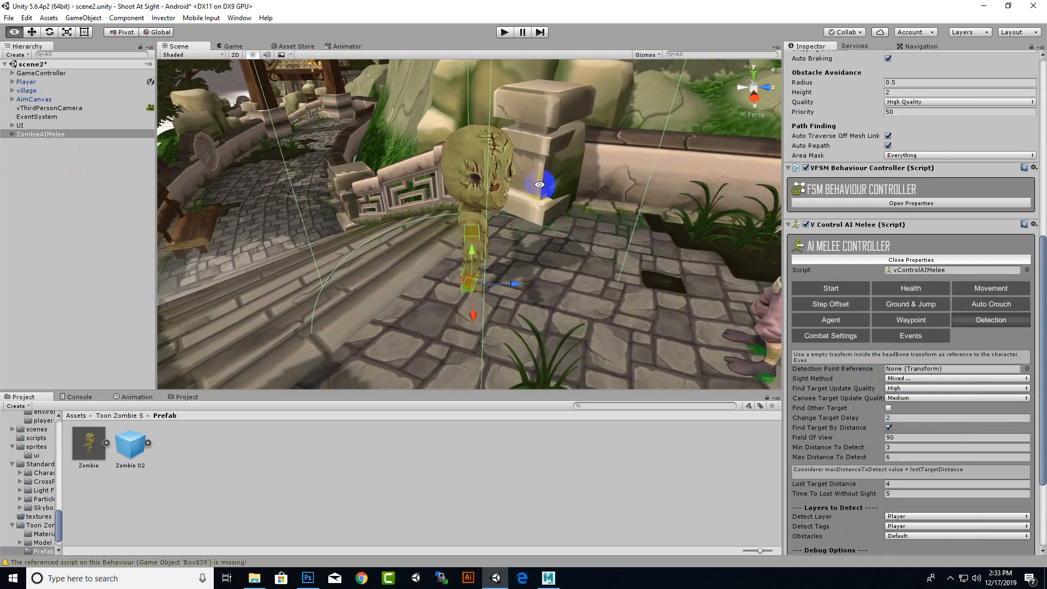
click(12, 133)
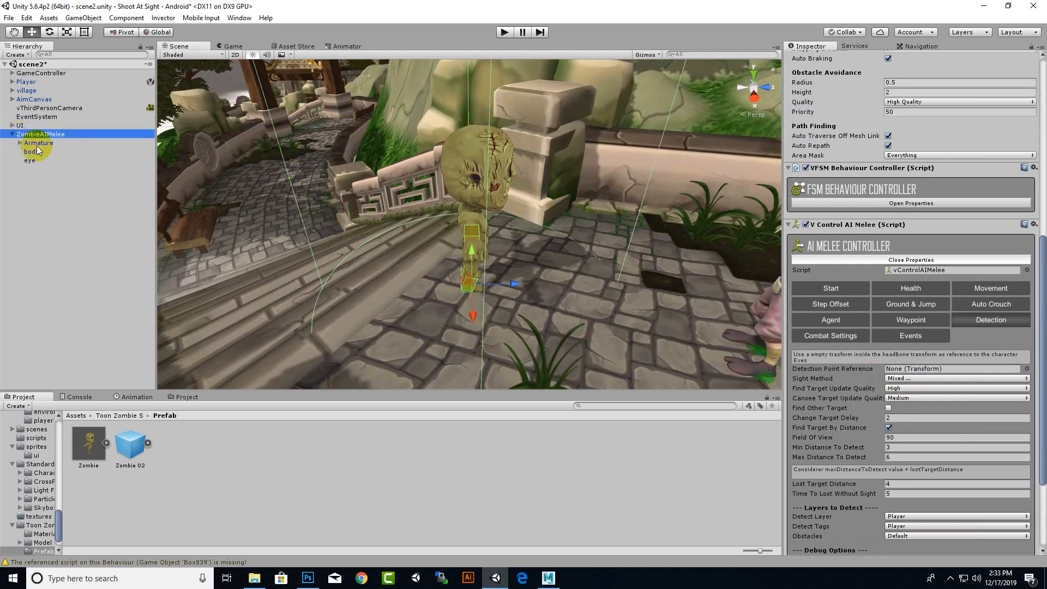
click(31, 160)
alt+drag(537, 207, 386, 200)
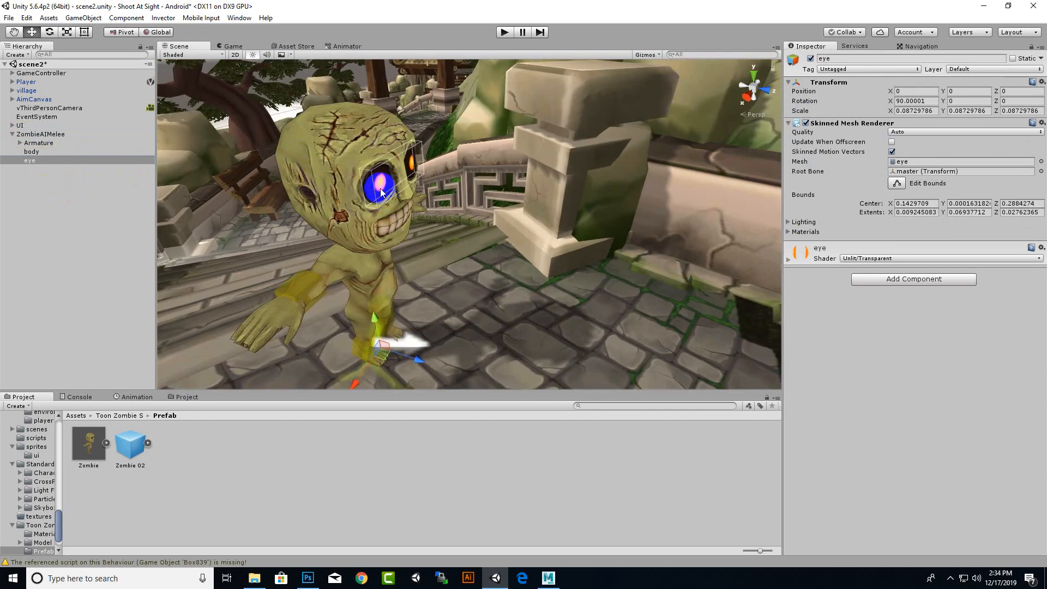
click(119, 34)
alt+drag(402, 154, 267, 182)
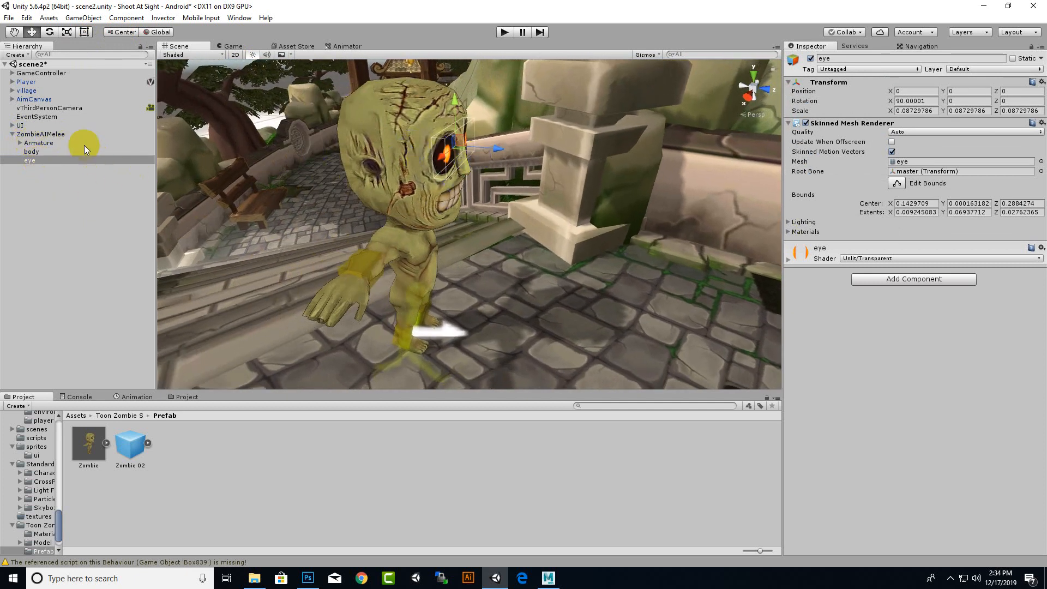
Step: Create an empty child object under ZombieAIMelee and name it DetectionPoint
click(48, 133)
right_click(48, 134)
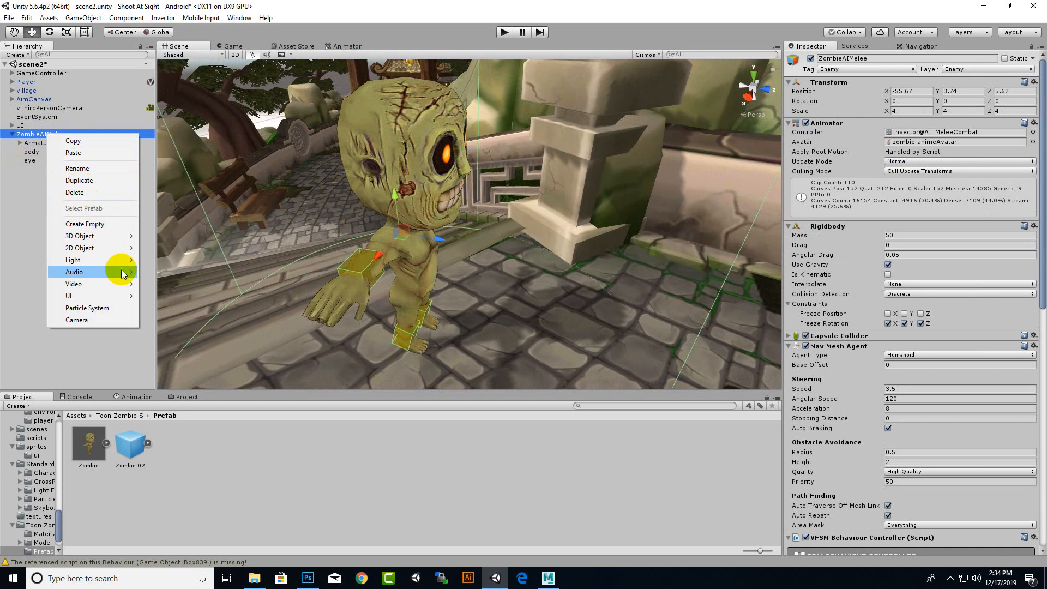
click(109, 224)
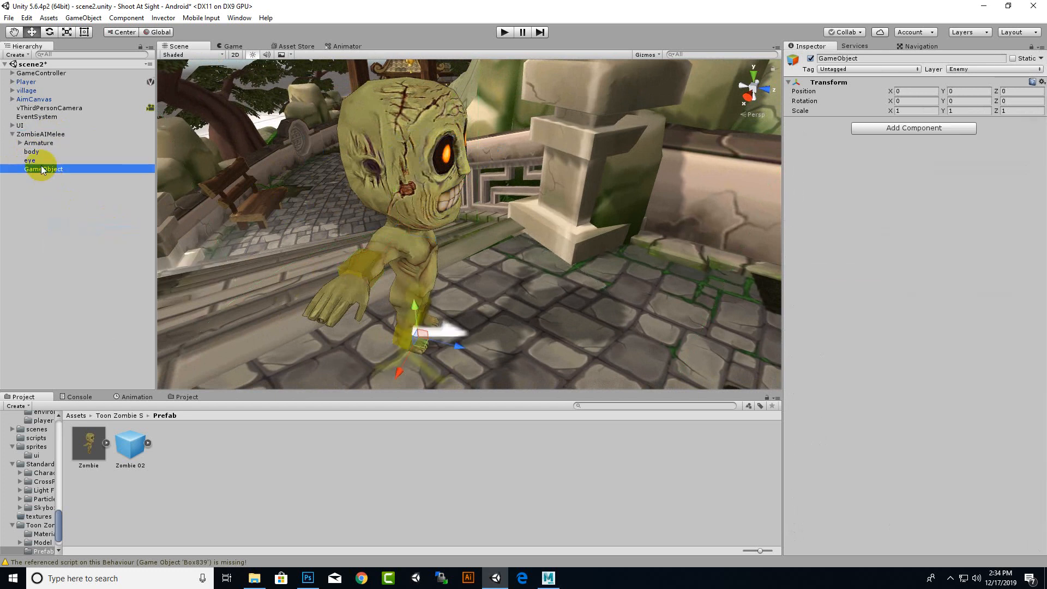
right_click(42, 169)
click(72, 203)
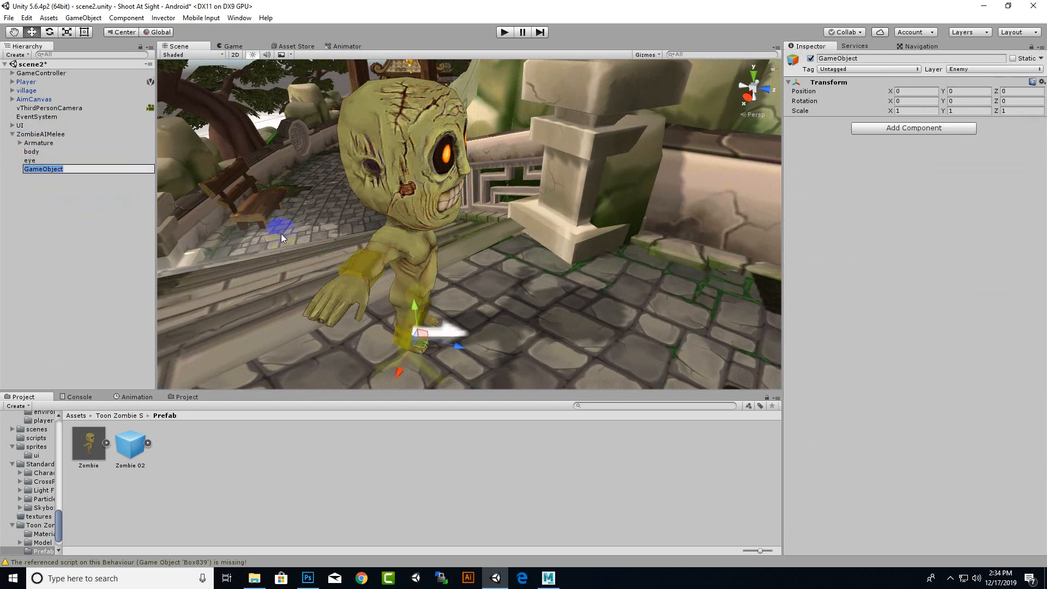
text(DetectionPoint)
key(Return)
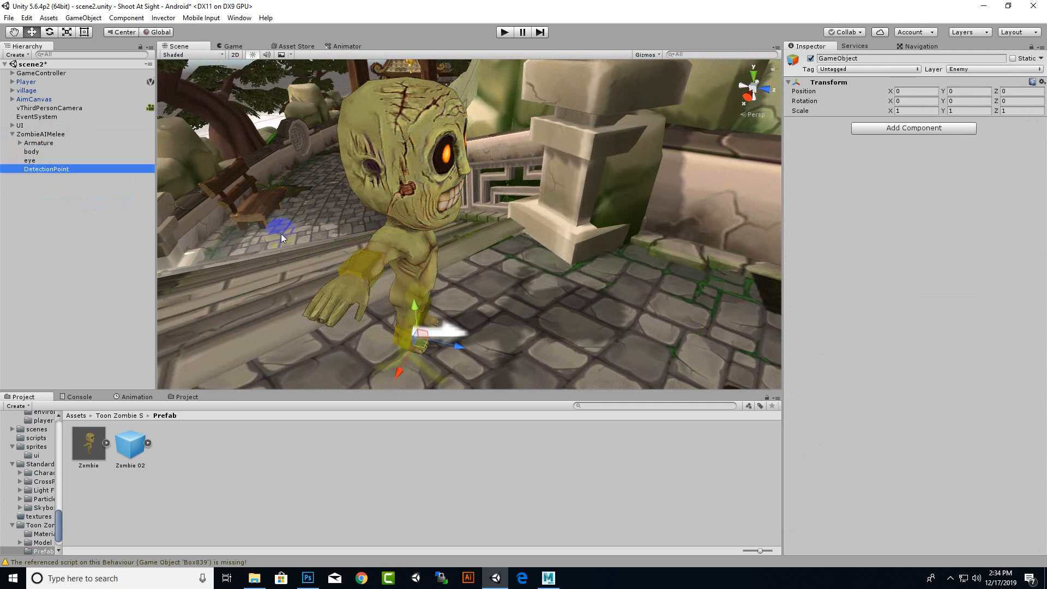
Step: Parent DetectionPoint to the eye object and raise it into the zombie's head at about Y 1.07, Z -5.33
drag(56, 174, 48, 161)
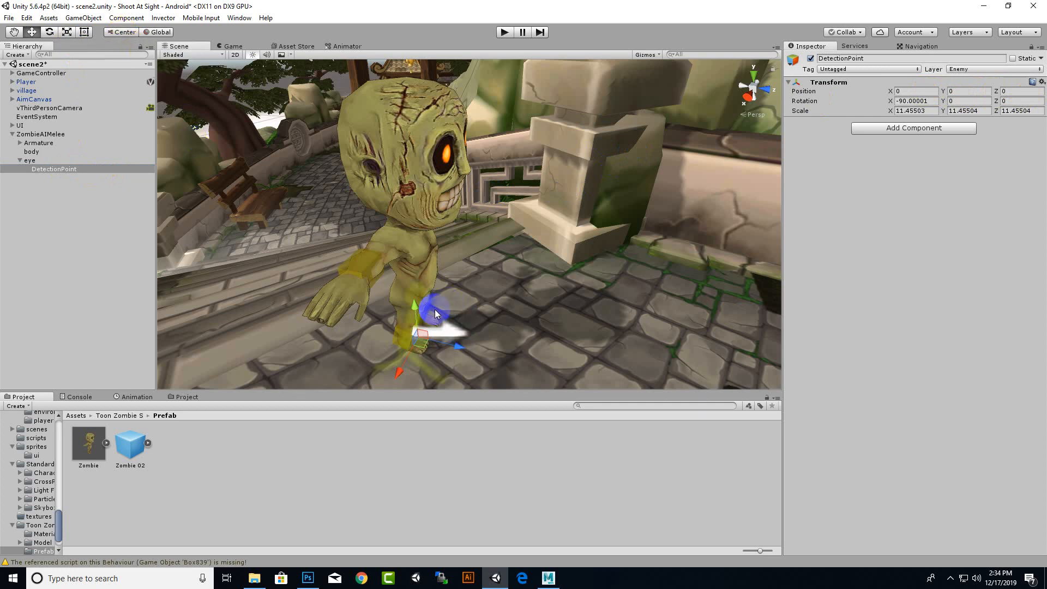
click(42, 160)
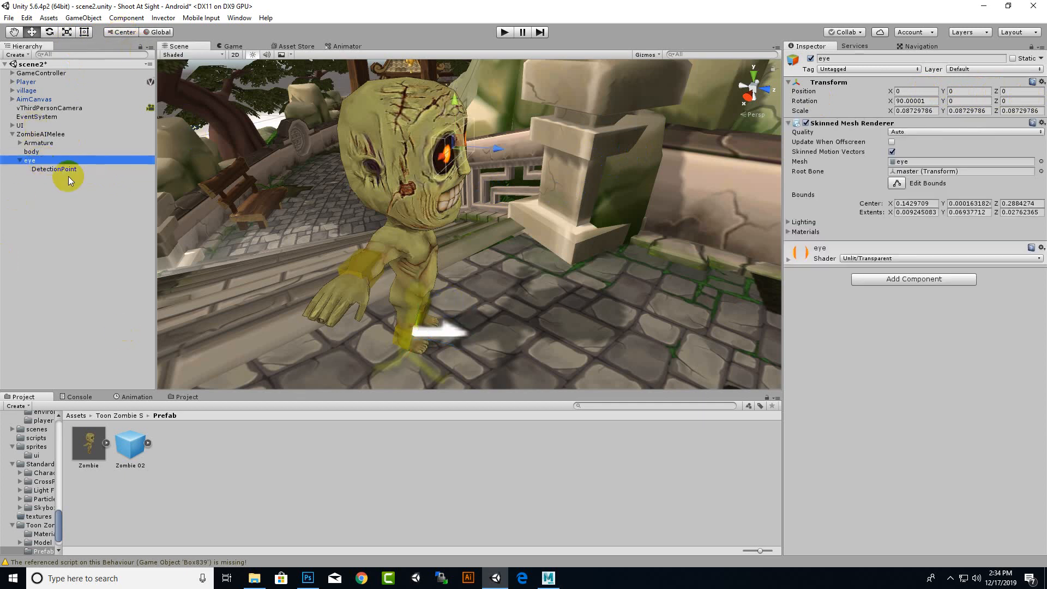
click(60, 169)
drag(412, 304, 436, 175)
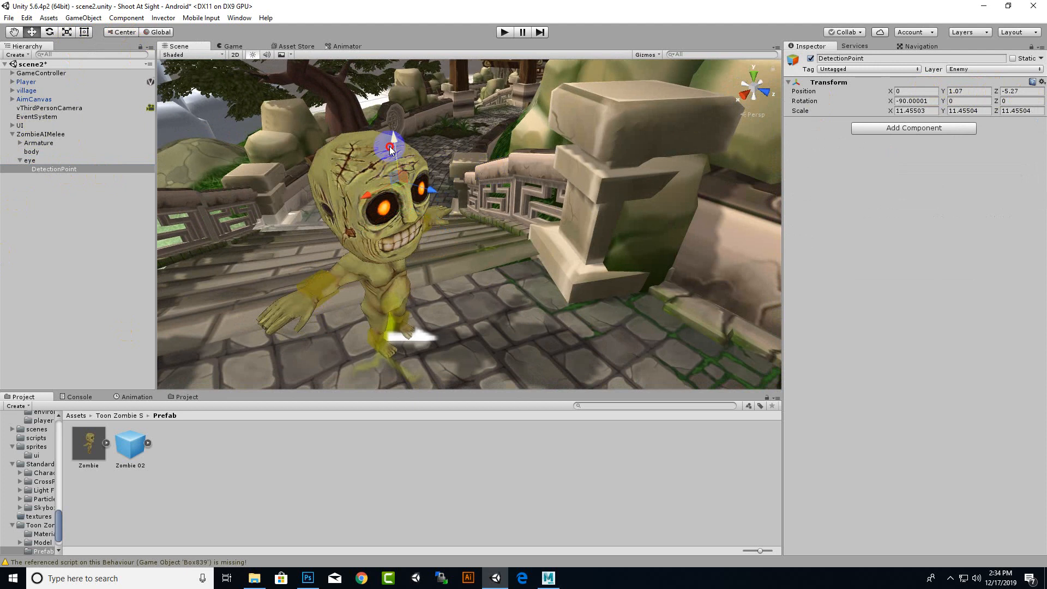
drag(373, 191, 370, 193)
Step: Shift DetectionPoint sideways to between the zombie's eyes, at about X -0.03
alt+drag(489, 211, 431, 199)
click(175, 129)
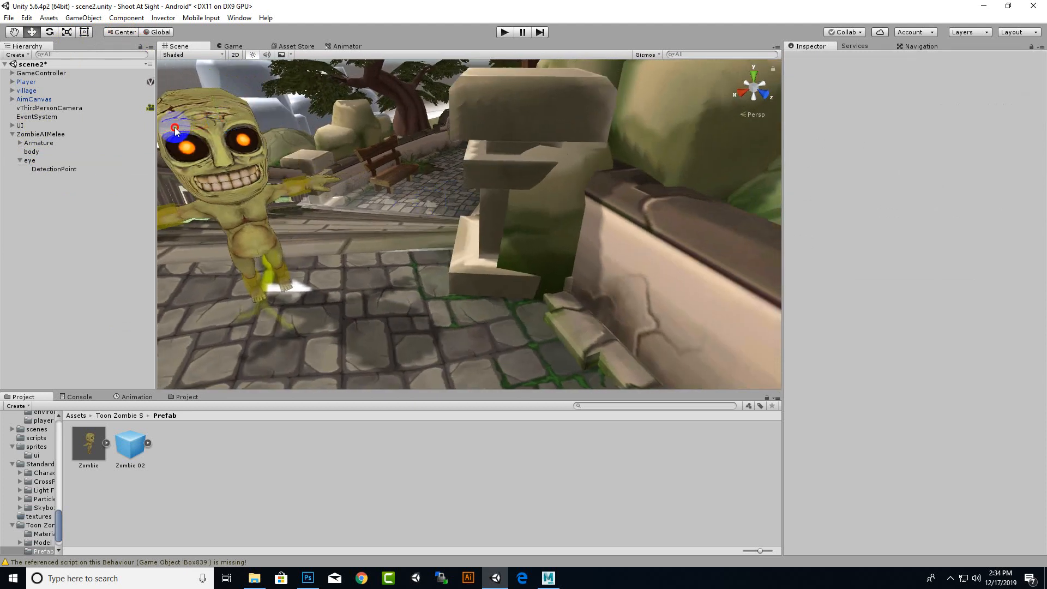
click(54, 169)
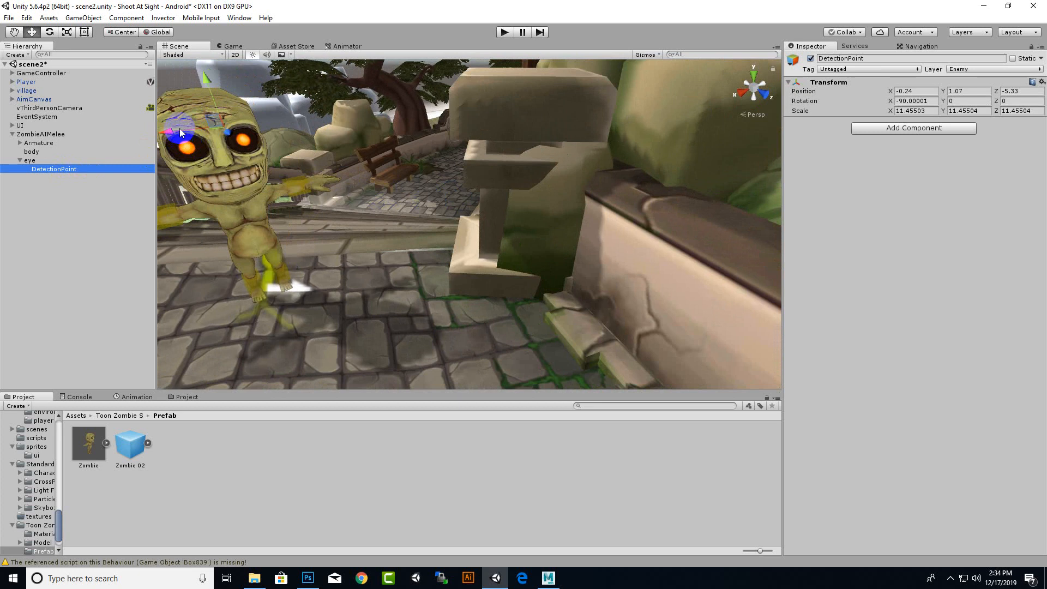
click(168, 136)
click(50, 169)
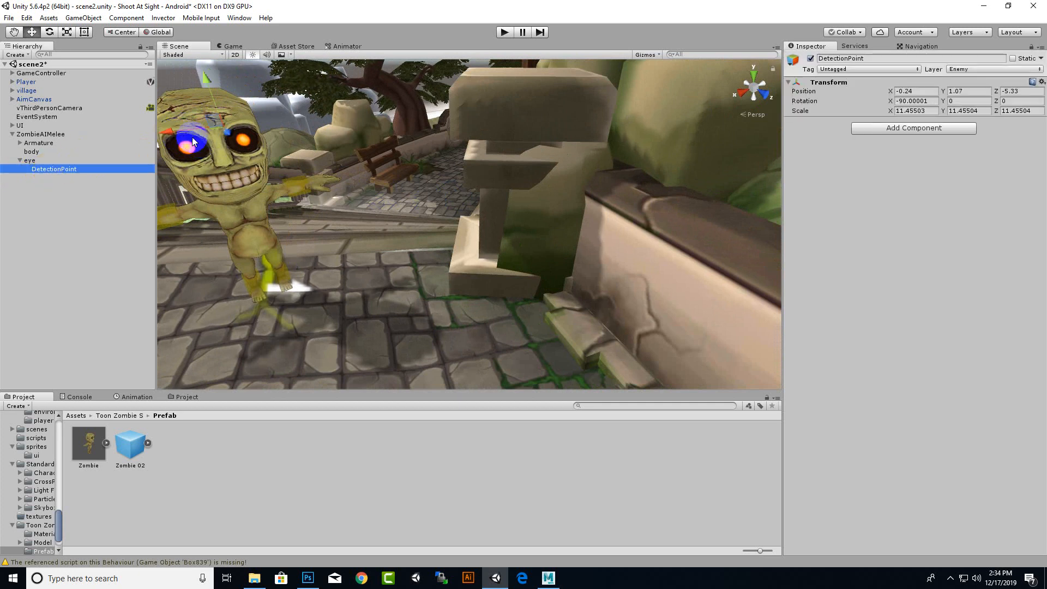
drag(168, 136, 451, 269)
Step: Playtest the scene by moving the player around the zombie to check its detection, and stop the playtest
scroll(419, 270, down, 5)
key(ctrl+p)
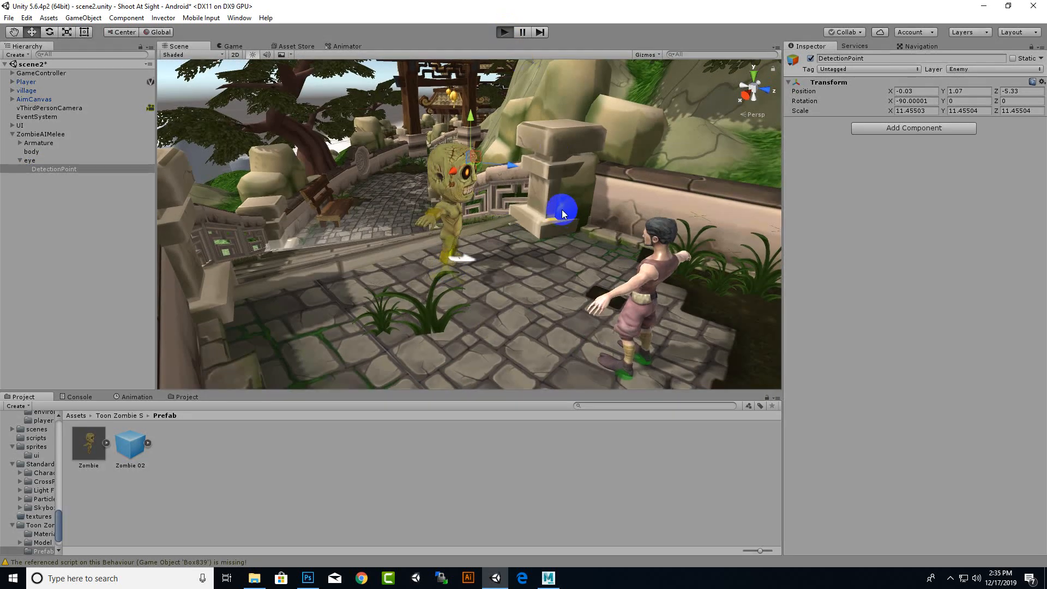
key(ctrl+p)
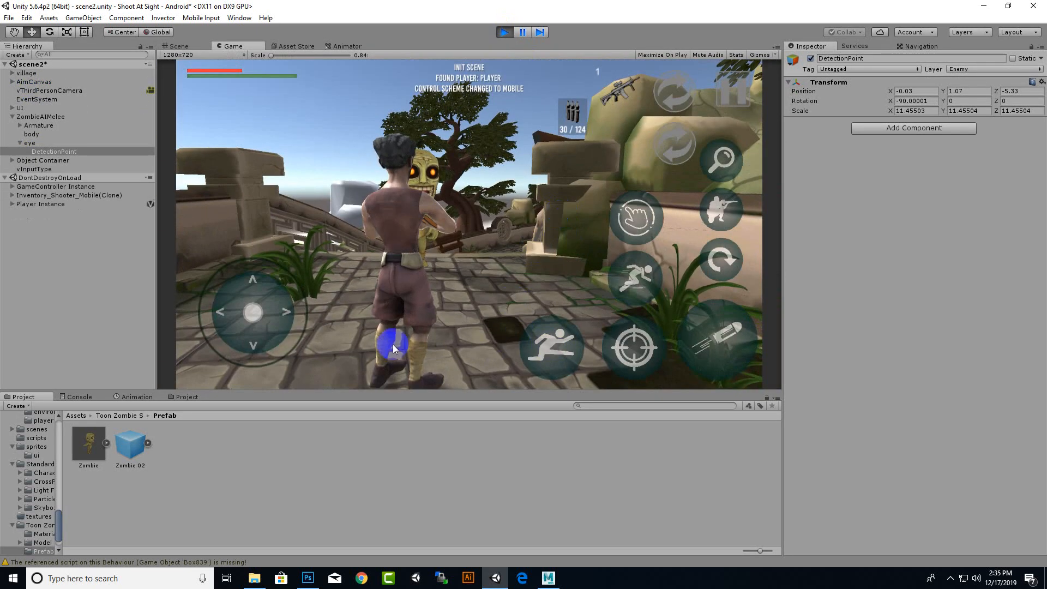
mouse_move(240, 322)
mouse_down()
mouse_move(180, 362)
mouse_move(259, 400)
mouse_move(304, 402)
mouse_move(339, 378)
mouse_move(409, 276)
mouse_move(303, 294)
mouse_move(205, 202)
mouse_move(233, 226)
mouse_move(828, 374)
mouse_move(648, 378)
mouse_move(214, 293)
mouse_move(283, 293)
mouse_move(5, 314)
mouse_move(137, 397)
mouse_move(252, 414)
mouse_up()
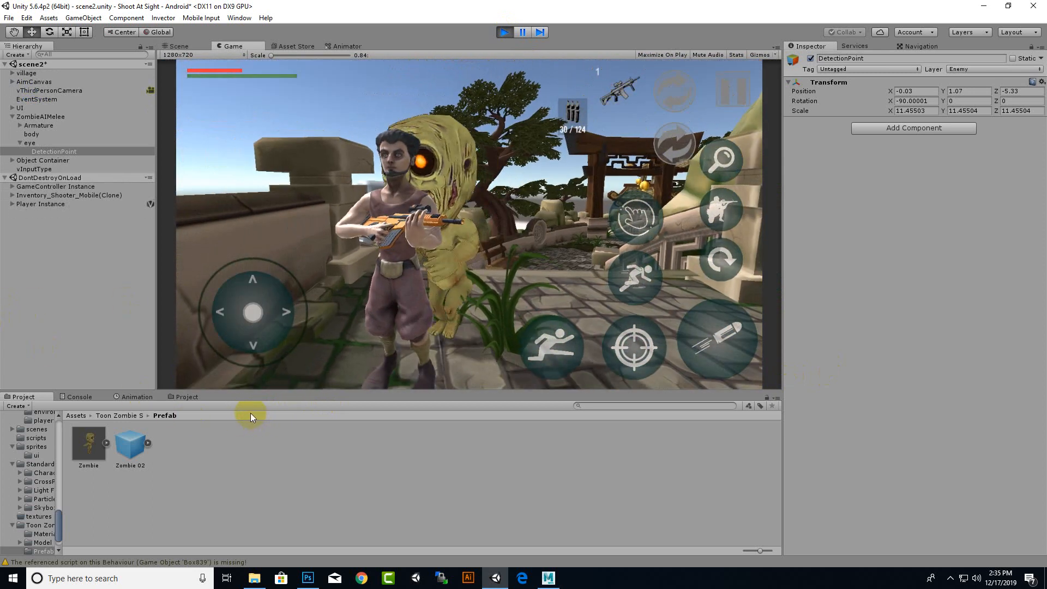
drag(247, 309, 248, 312)
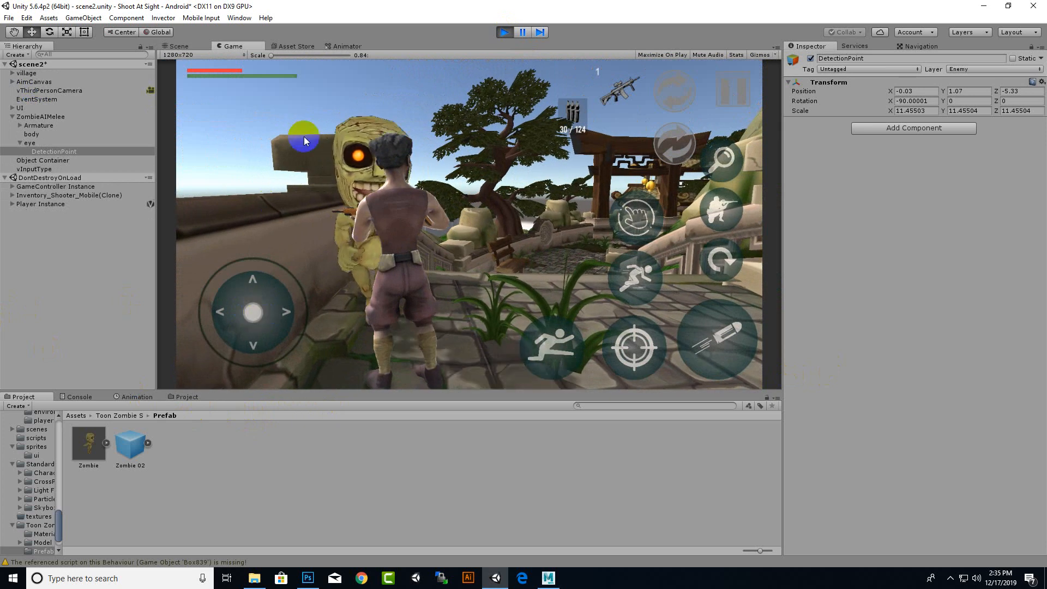
click(506, 33)
alt+drag(532, 259, 734, 347)
click(26, 133)
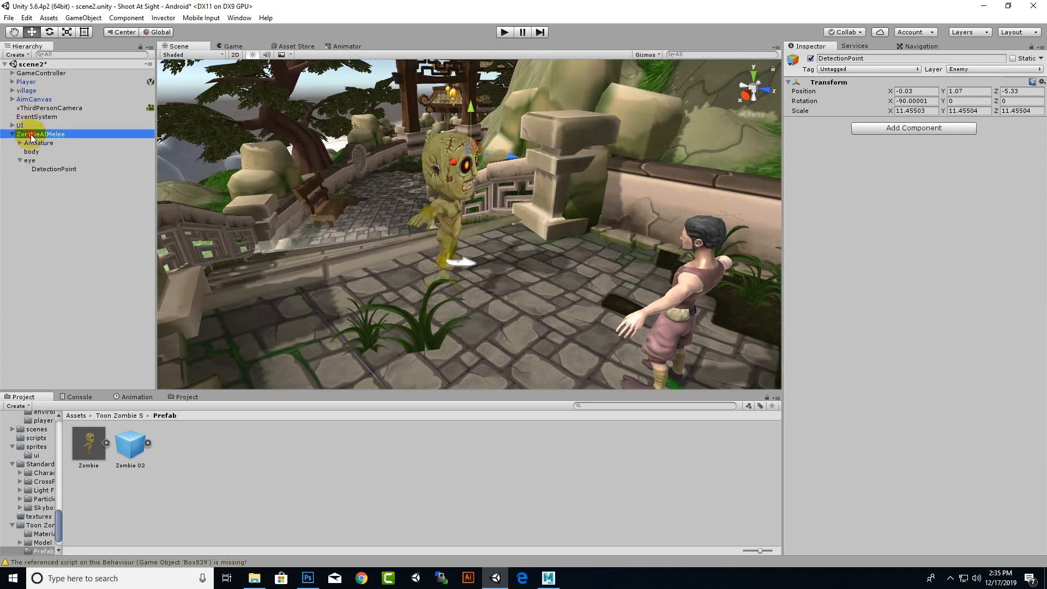
click(21, 82)
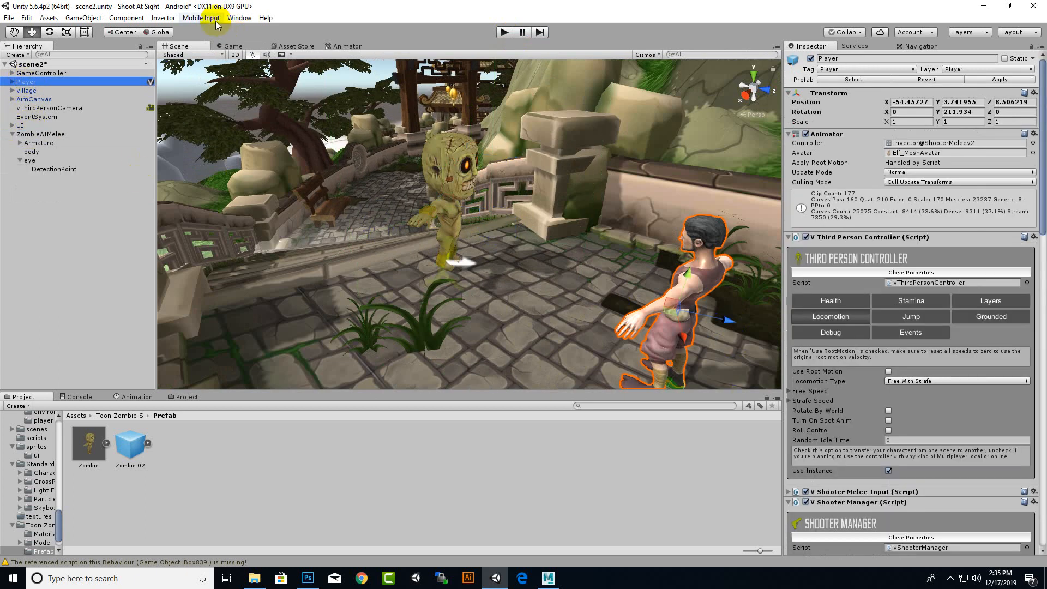
click(164, 18)
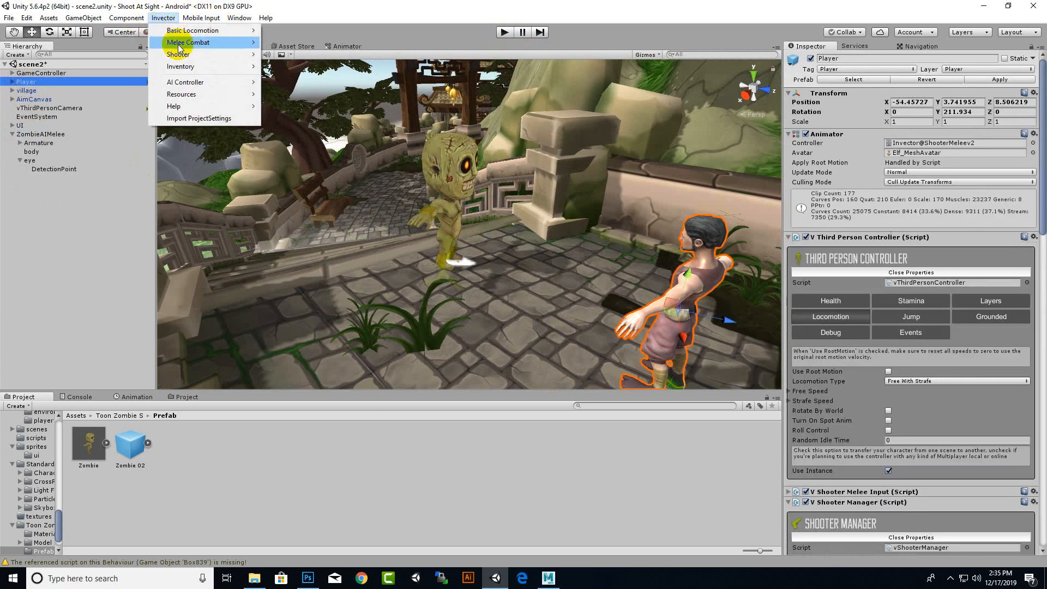
mouse_move(192, 31)
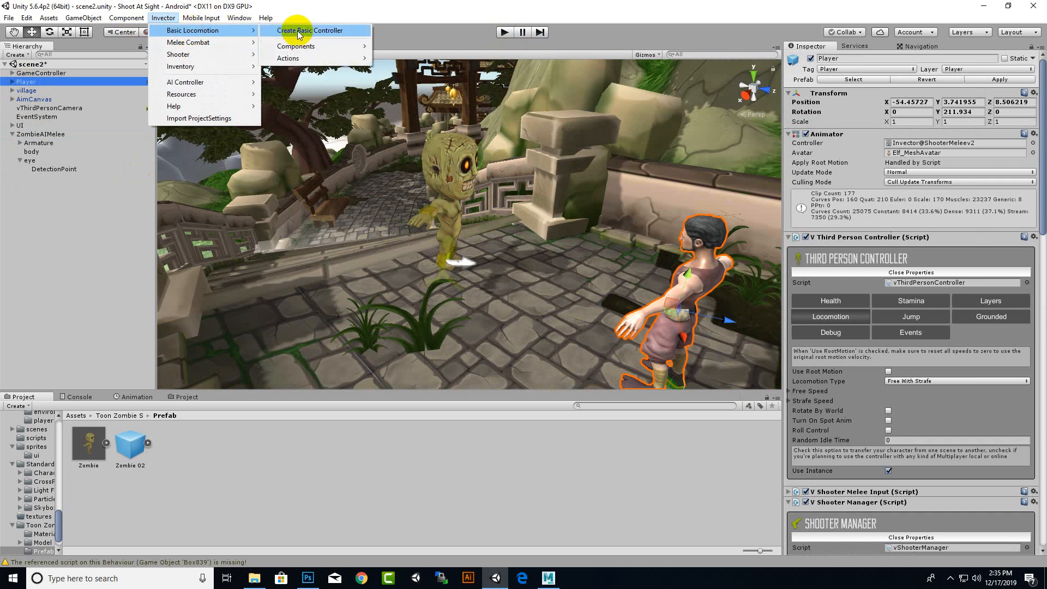
mouse_move(305, 46)
click(223, 164)
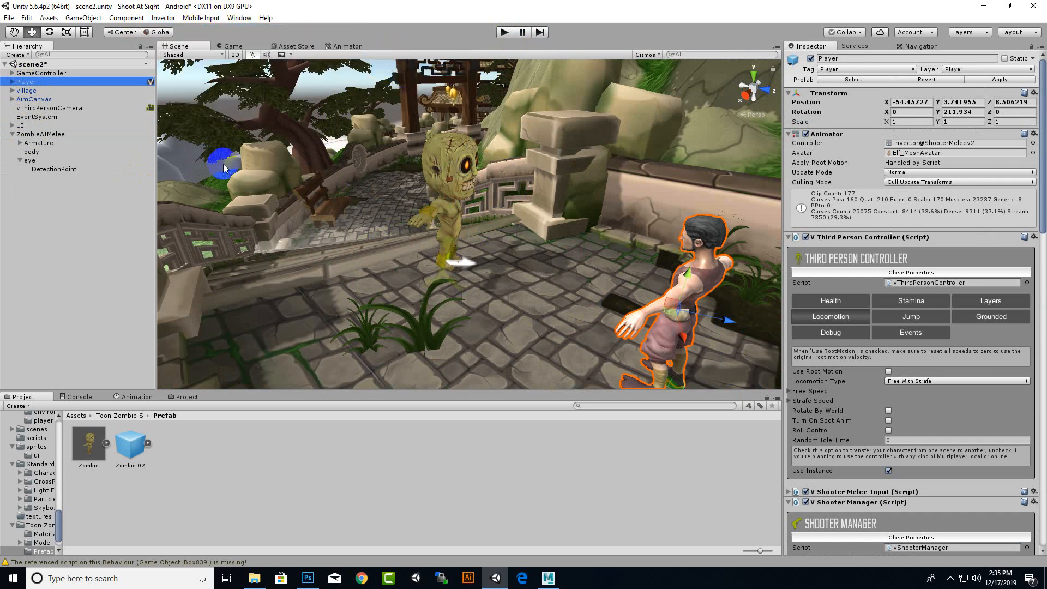
Step: Add Invector's HitDamageParticle component from the Basic Locomotion components to ZombieAIMelee
click(52, 134)
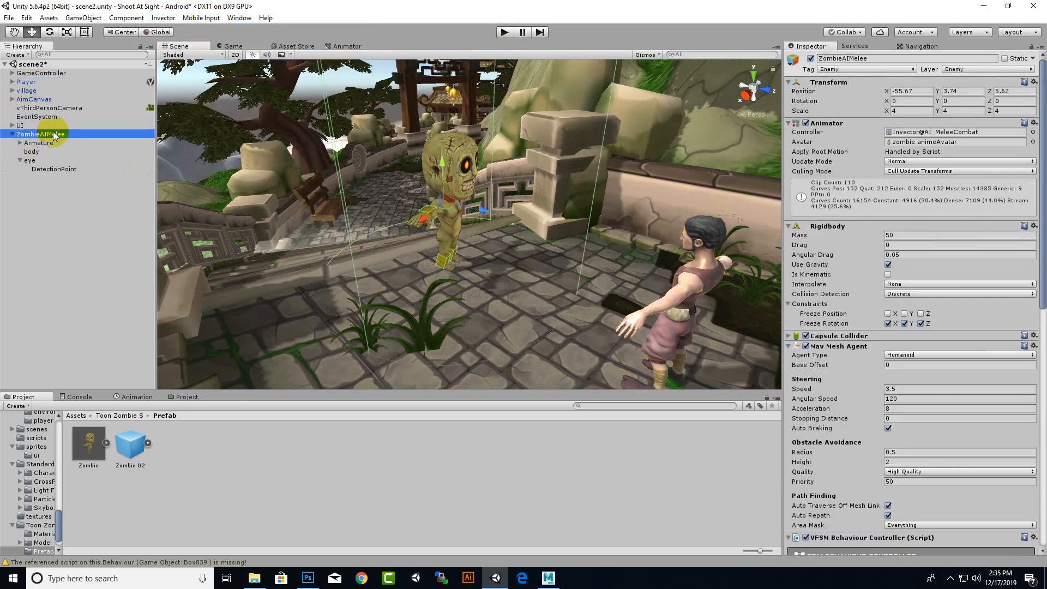
click(164, 17)
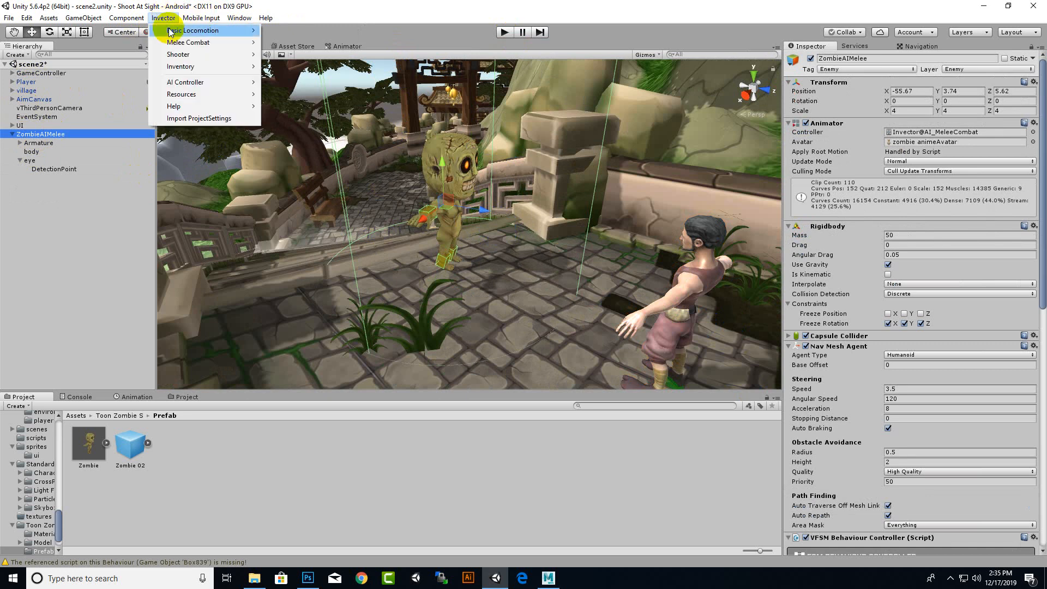
mouse_move(237, 34)
mouse_move(346, 46)
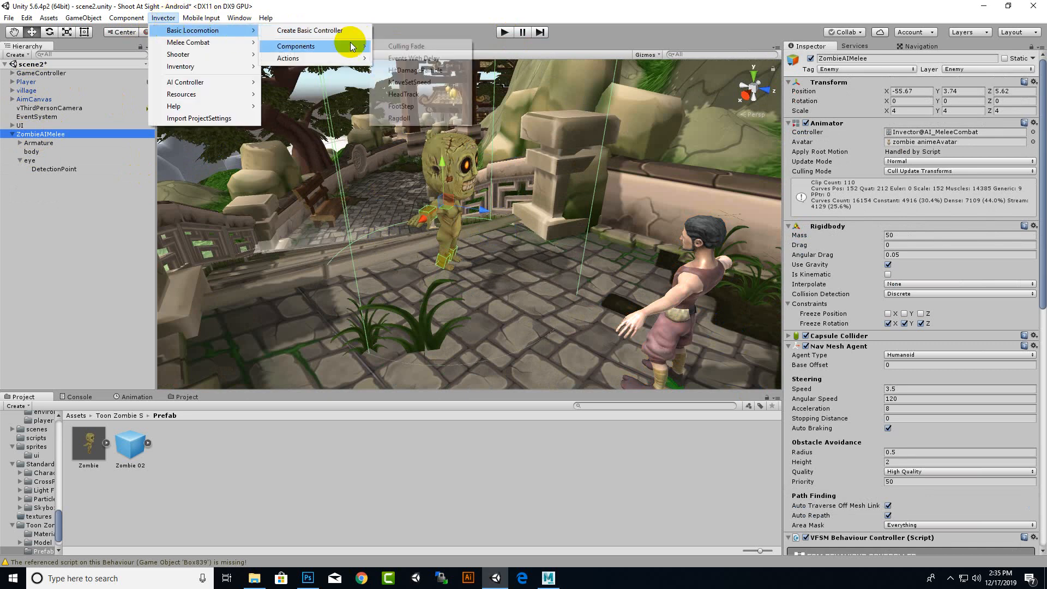
click(416, 71)
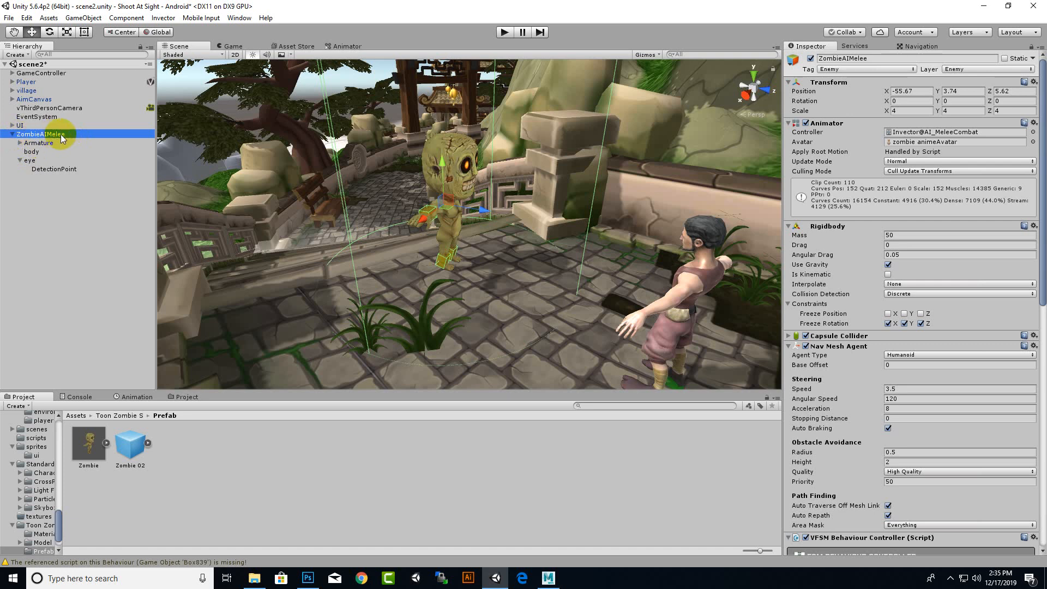
Step: Set Element 0 of Hit Damage Tags in ZombieAIMelee's Melee Manager to Player
click(87, 167)
click(69, 134)
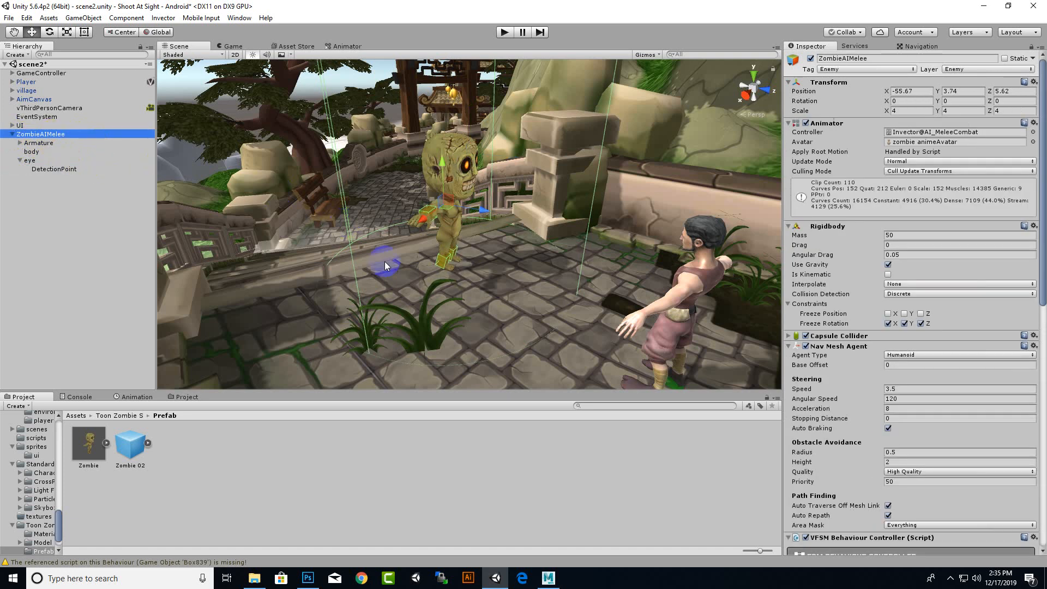
scroll(833, 442, down, 10)
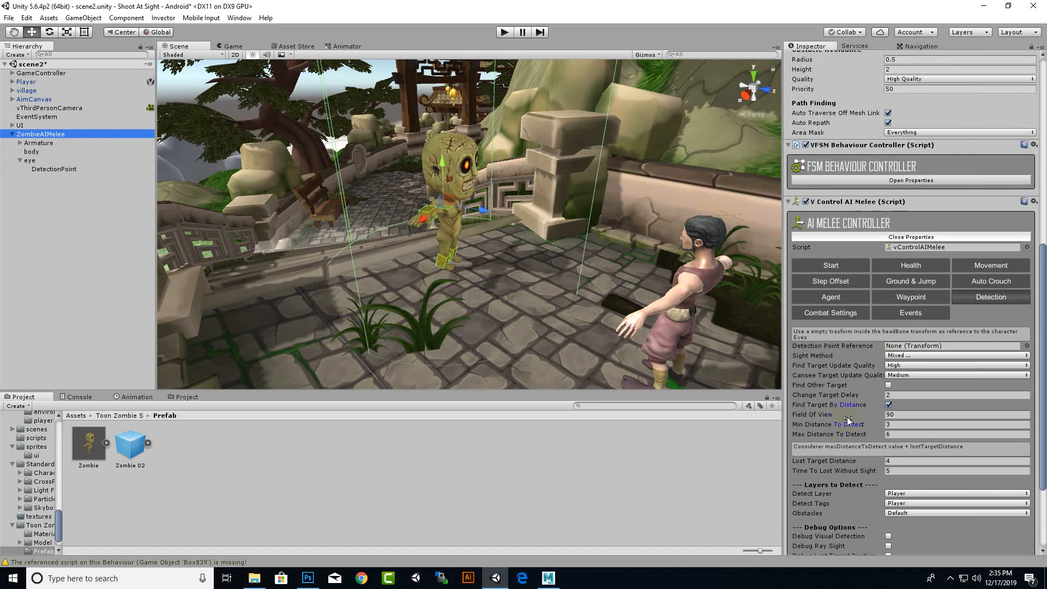
scroll(849, 413, down, 3)
click(879, 500)
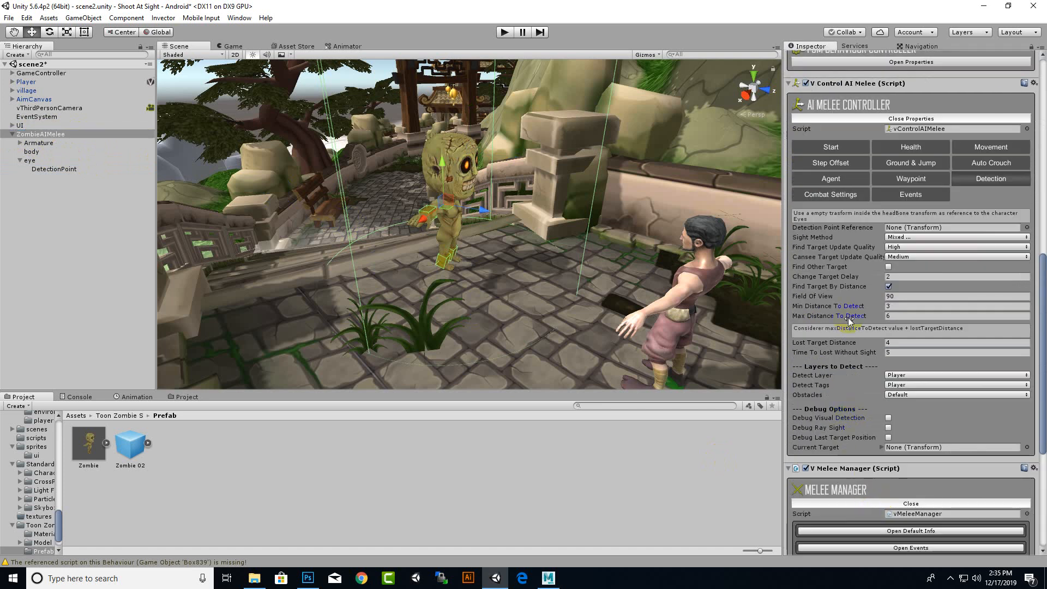
scroll(853, 327, down, 5)
scroll(851, 327, down, 1)
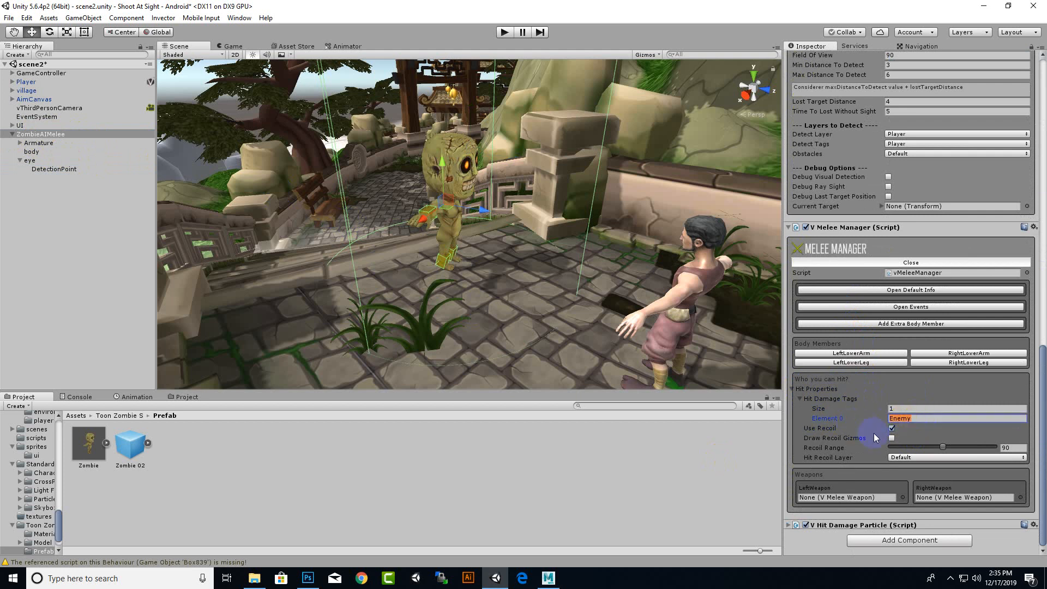
text(Player)
Step: Playtest the scene, moving the player around the zombie and firing at it to test its melee attacks on the player
click(505, 32)
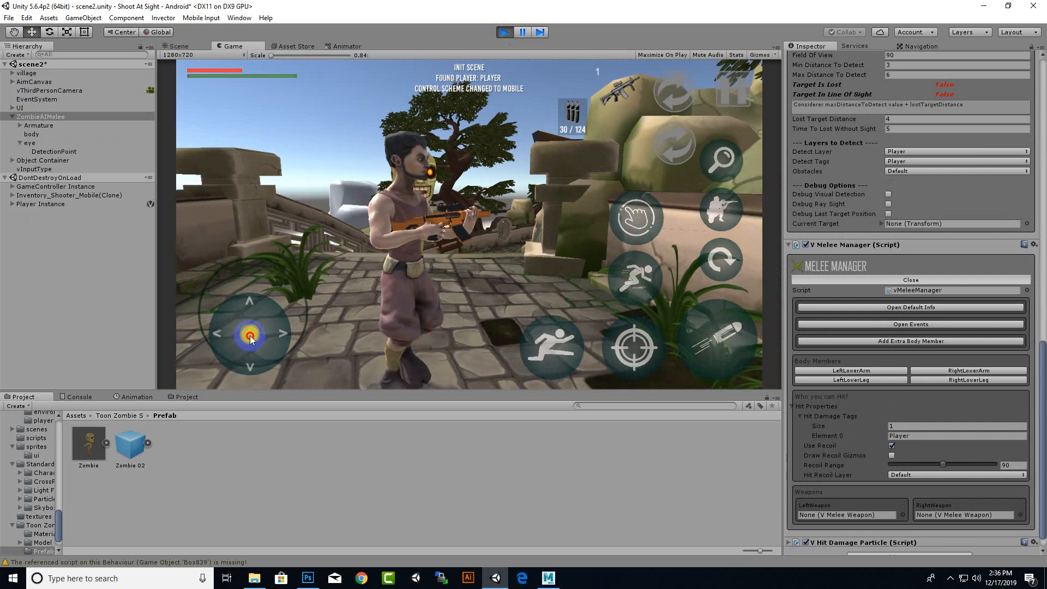
drag(250, 336, 257, 324)
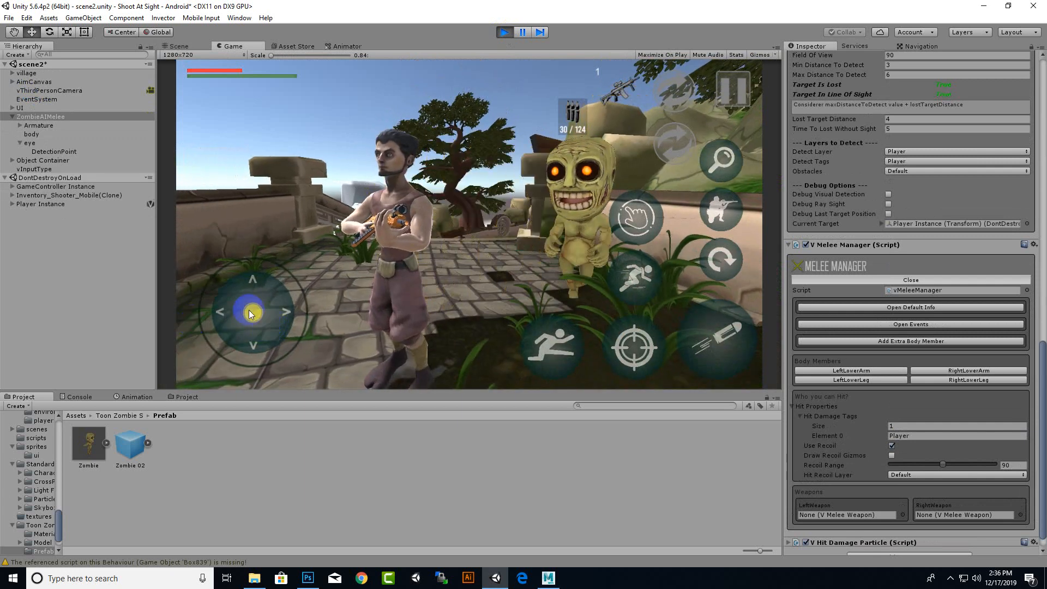
mouse_move(249, 314)
mouse_down()
mouse_move(337, 305)
mouse_move(330, 316)
mouse_up()
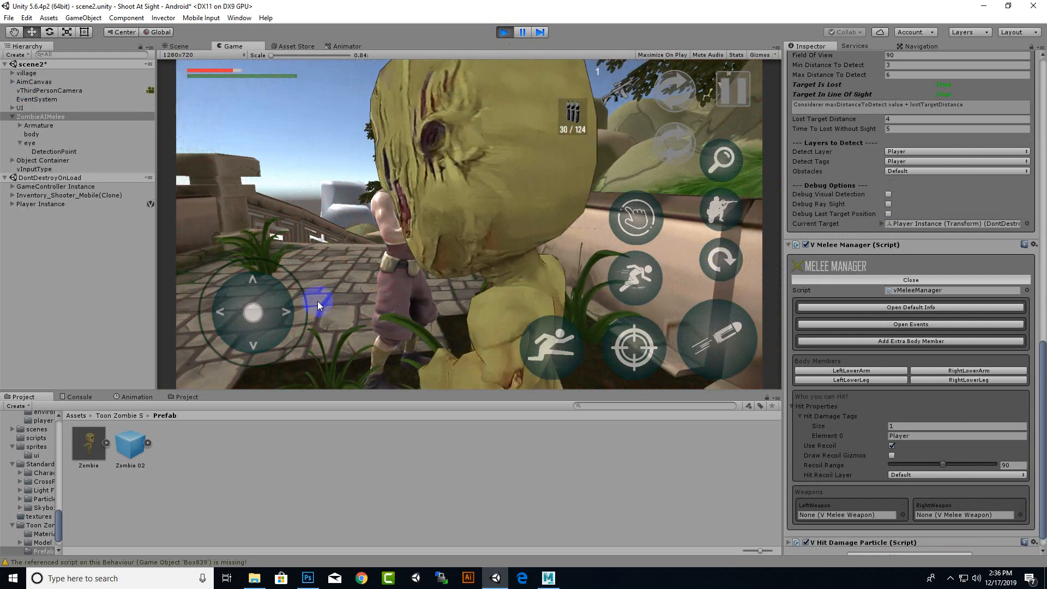
mouse_move(254, 314)
mouse_down()
mouse_move(238, 329)
mouse_move(264, 297)
mouse_move(218, 285)
mouse_move(211, 332)
mouse_move(260, 313)
mouse_move(262, 321)
mouse_move(195, 347)
mouse_move(299, 297)
mouse_move(267, 314)
mouse_move(284, 321)
mouse_up()
click(617, 362)
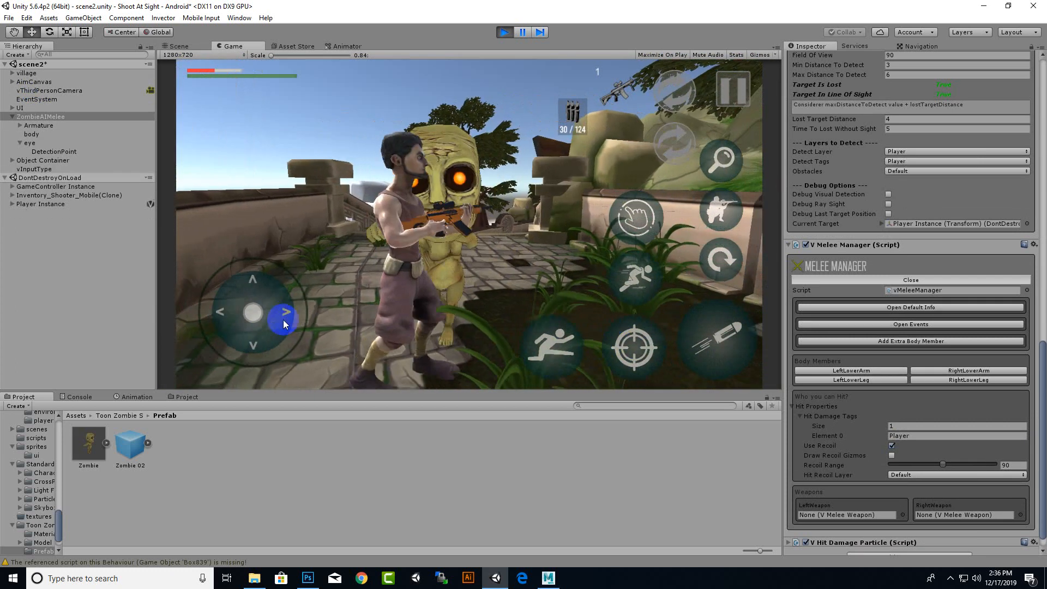
click(713, 332)
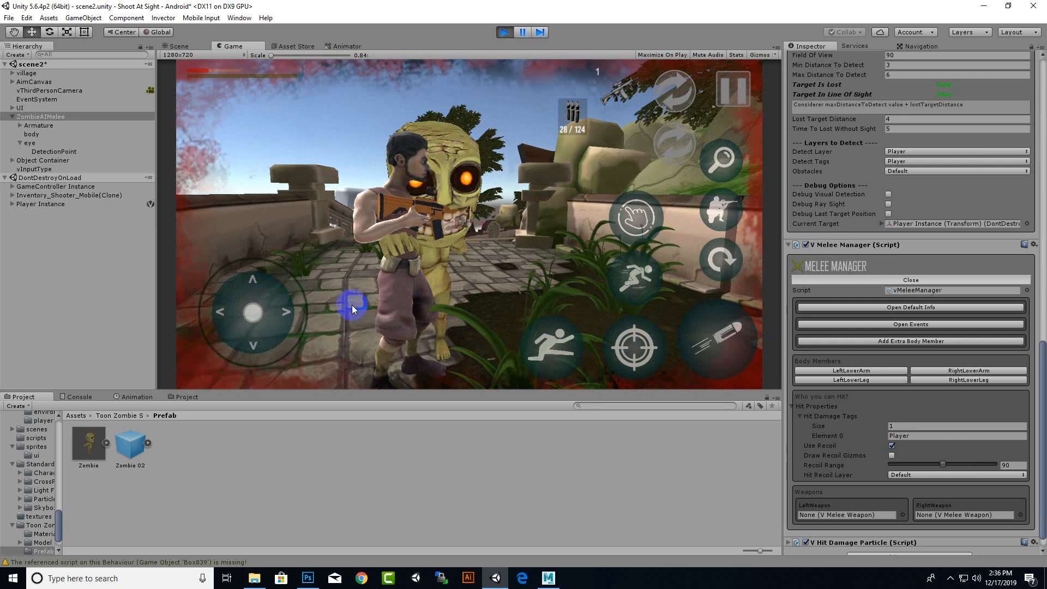
mouse_move(254, 283)
mouse_down()
mouse_move(232, 280)
mouse_move(276, 328)
mouse_move(207, 332)
mouse_move(290, 327)
mouse_move(244, 297)
mouse_move(289, 310)
mouse_up()
click(692, 355)
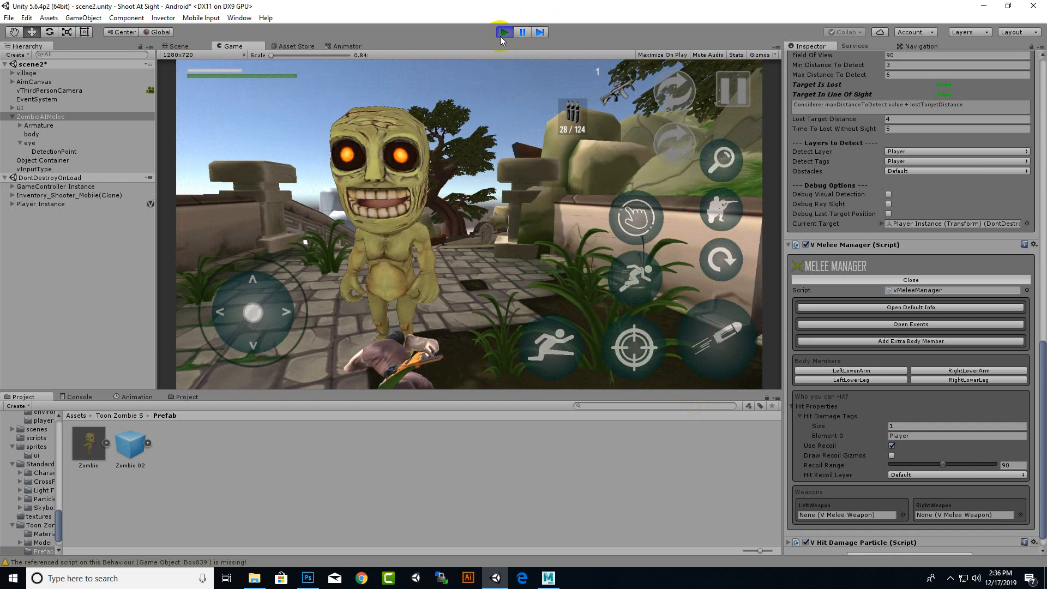
Step: Test shooting the zombie with the aimed rifle, walk the player around its body and stop the playtest
drag(666, 358, 702, 343)
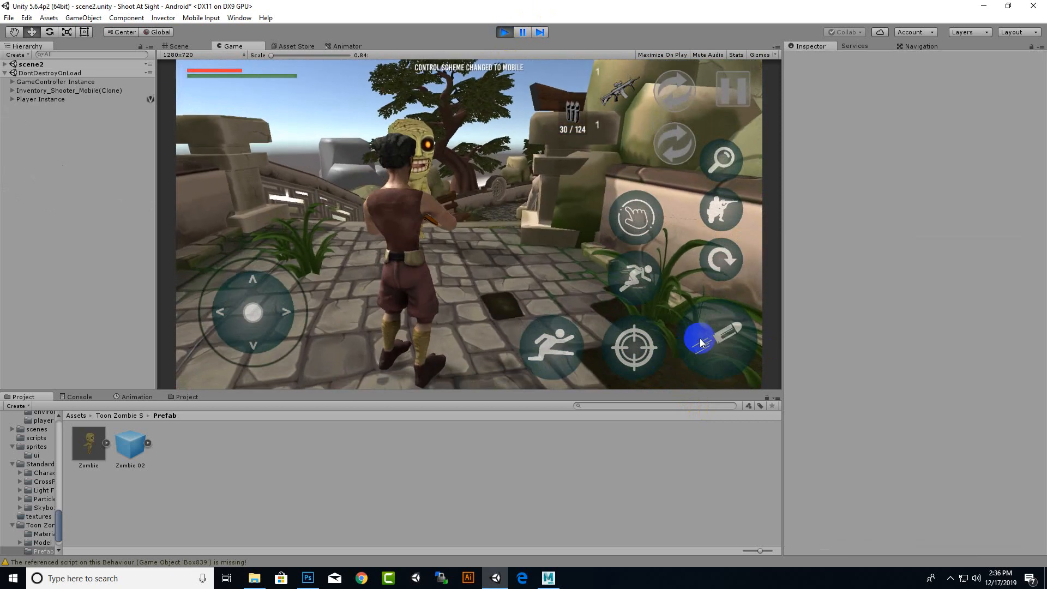
click(627, 353)
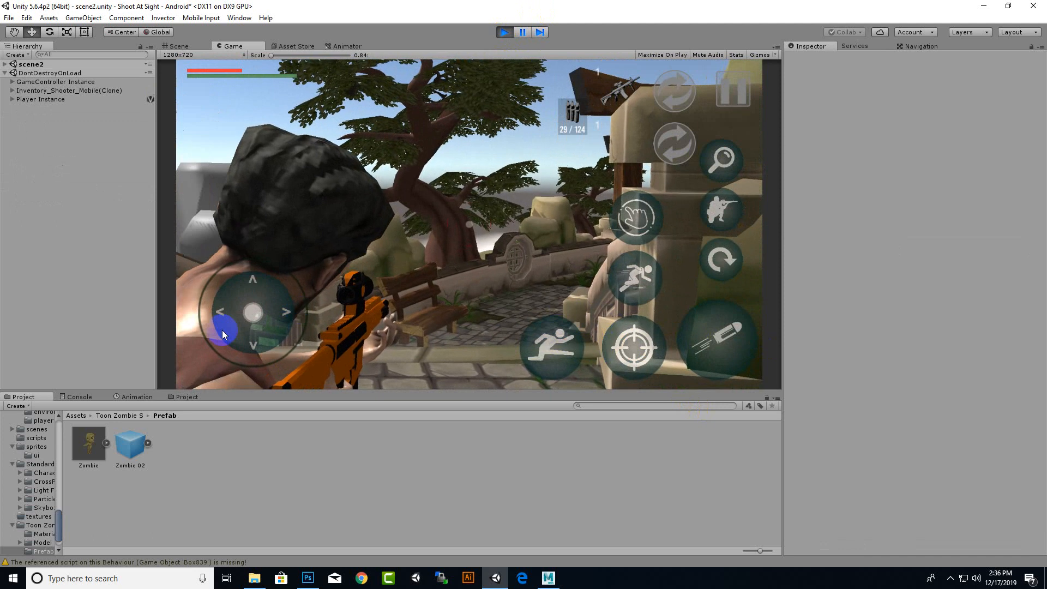
mouse_move(223, 330)
mouse_down()
mouse_move(212, 385)
mouse_move(108, 379)
mouse_move(117, 381)
mouse_up()
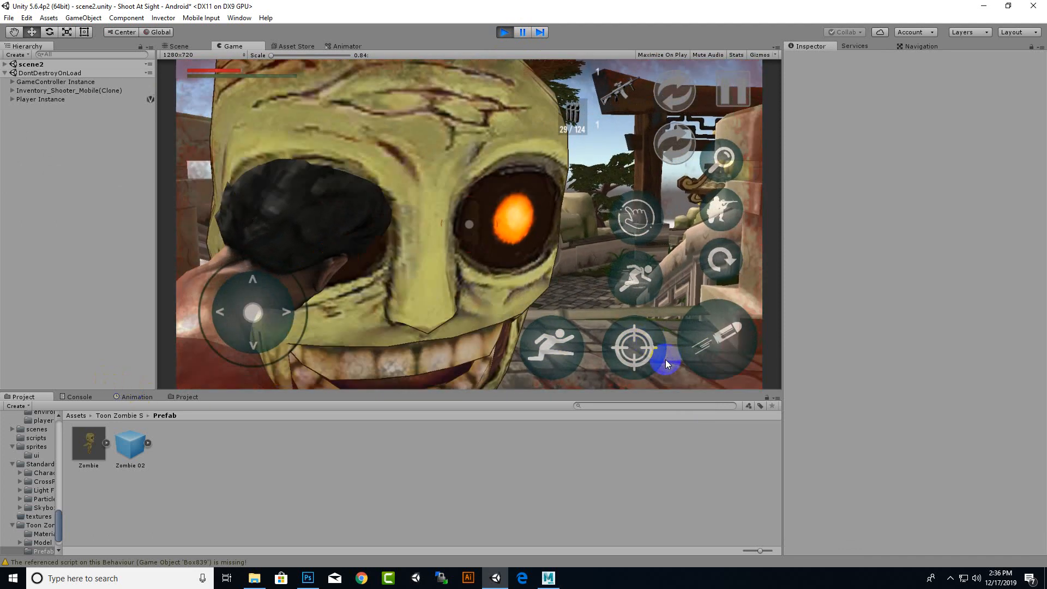
click(709, 340)
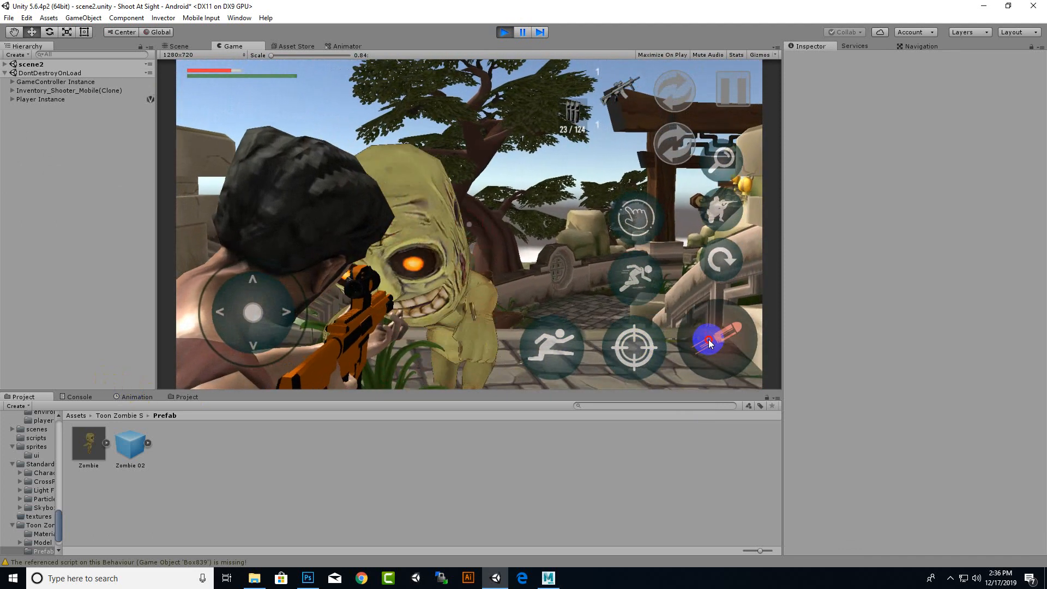
click(707, 349)
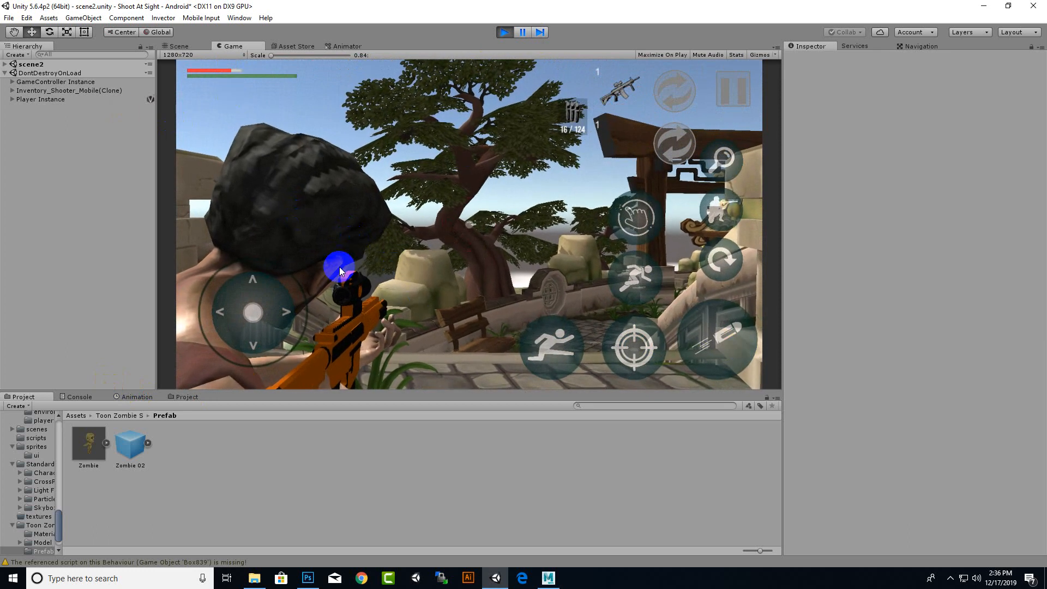
drag(254, 316, 259, 350)
click(631, 342)
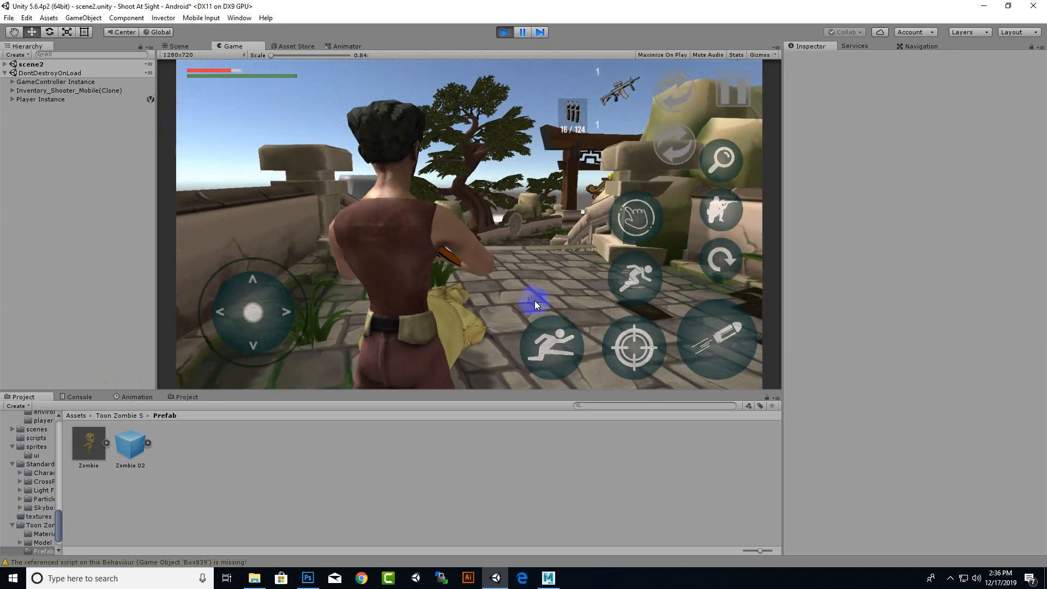
mouse_move(265, 312)
mouse_down()
mouse_move(361, 310)
mouse_move(268, 372)
mouse_move(212, 364)
mouse_move(204, 305)
mouse_up()
click(505, 33)
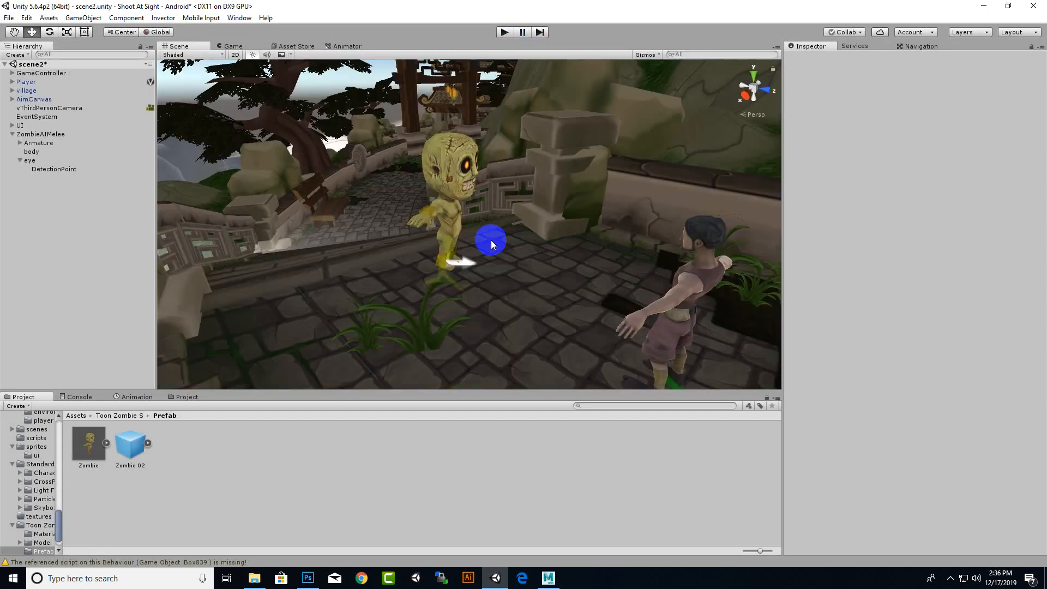
alt+drag(479, 188, 483, 261)
scroll(394, 254, up, 5)
alt+drag(395, 254, 417, 284)
scroll(407, 247, up, 4)
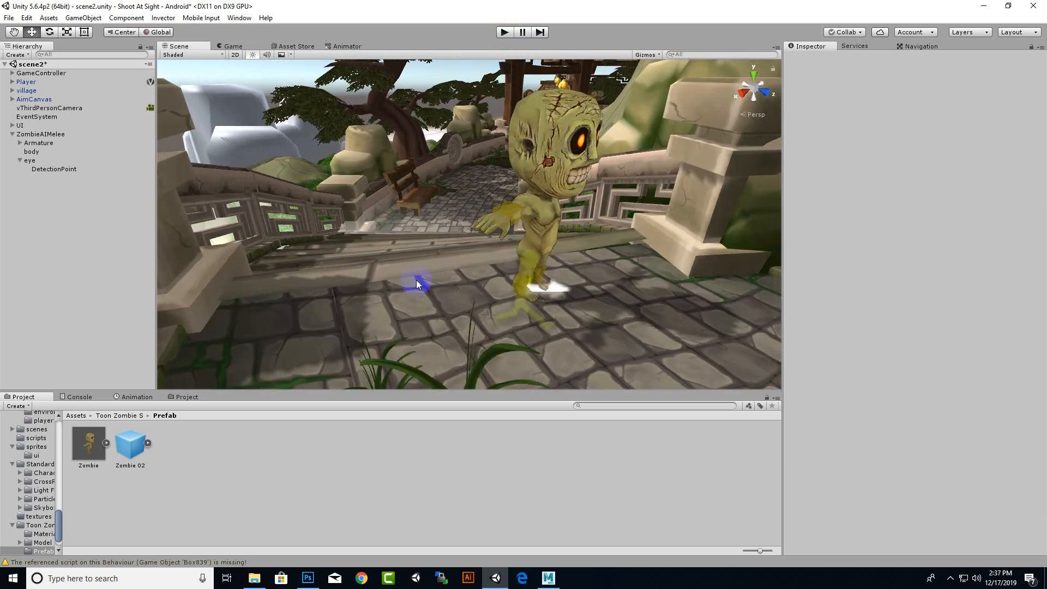
Step: Show the root Assets folder of the project and search the Asset Store for "sword"
click(84, 415)
alt+drag(345, 355, 489, 314)
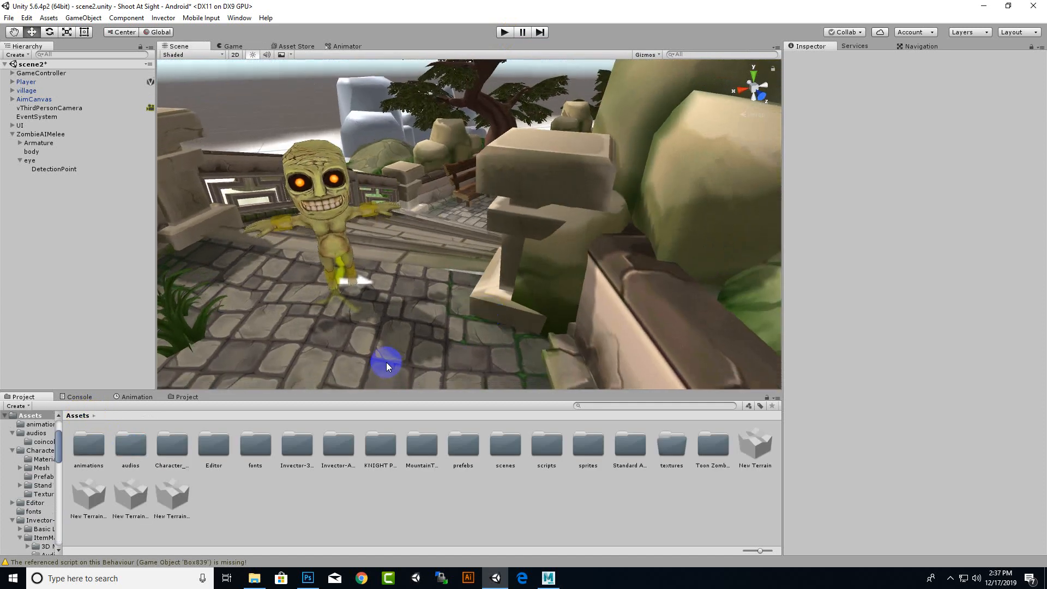
alt+drag(386, 363, 403, 349)
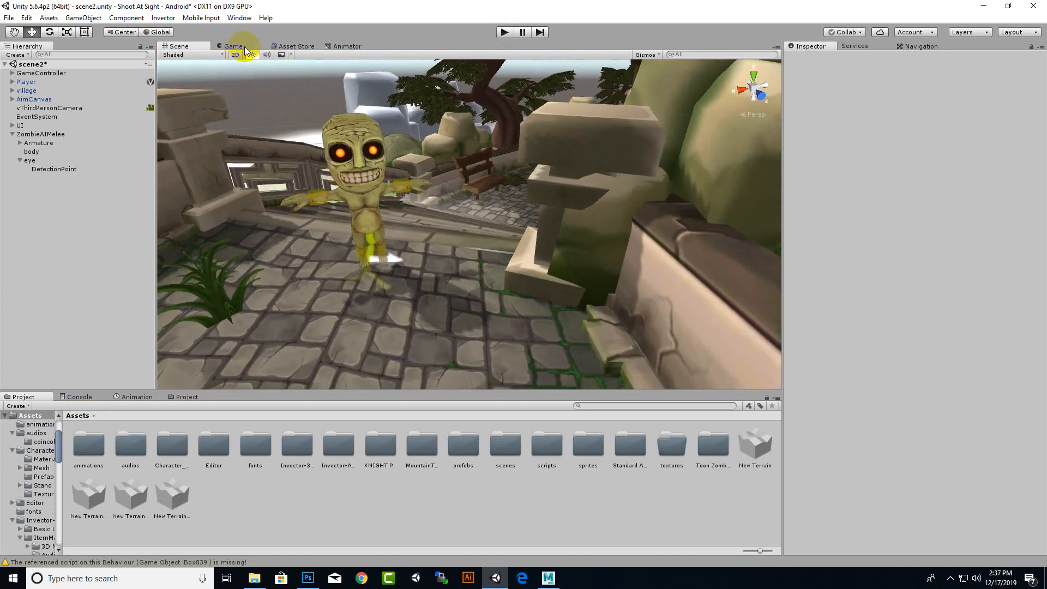
click(304, 48)
click(461, 100)
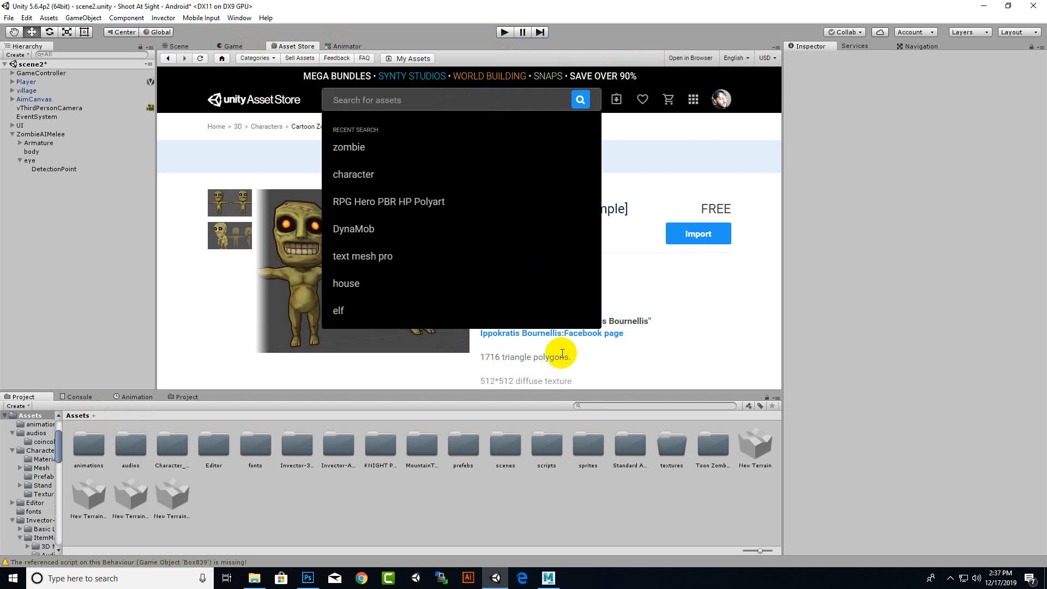
text(sword)
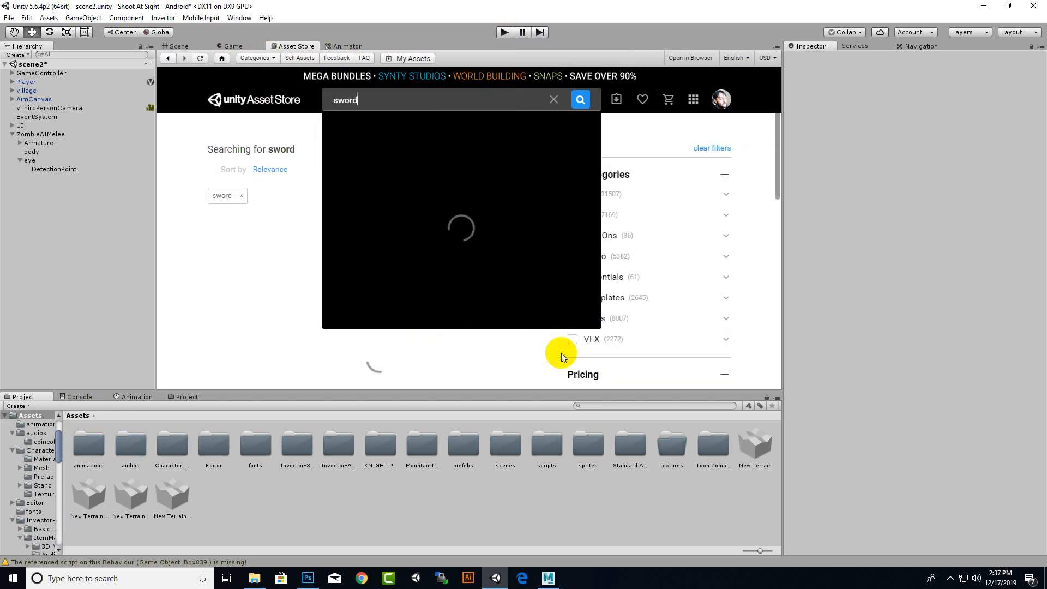
Step: Search the Asset Store for "sword", limit the results to Free Assets and view the LowPoly Cyber Ninja Sword page
key(Return)
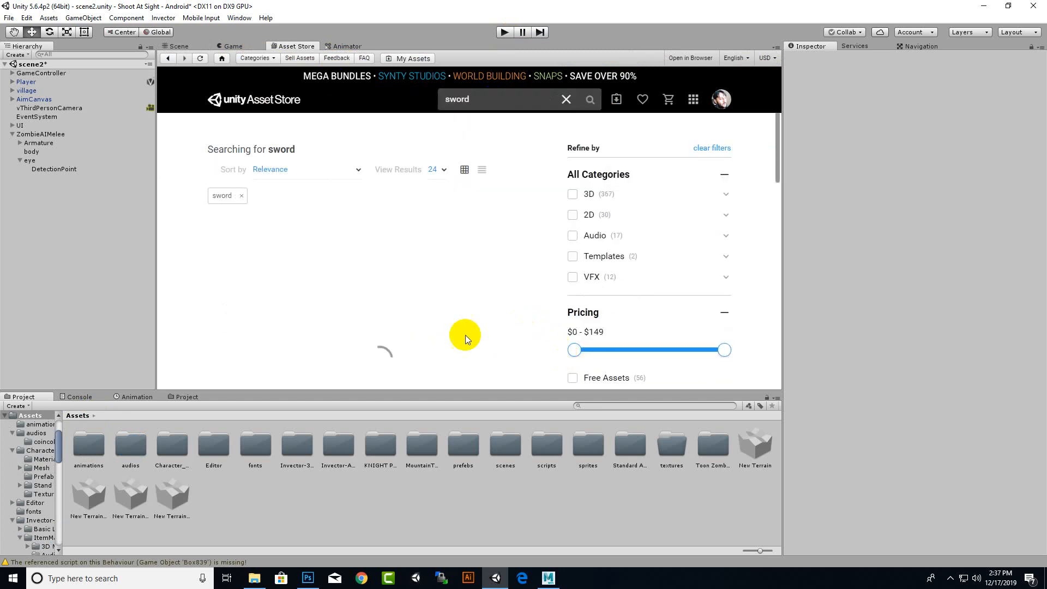
scroll(603, 315, down, 3)
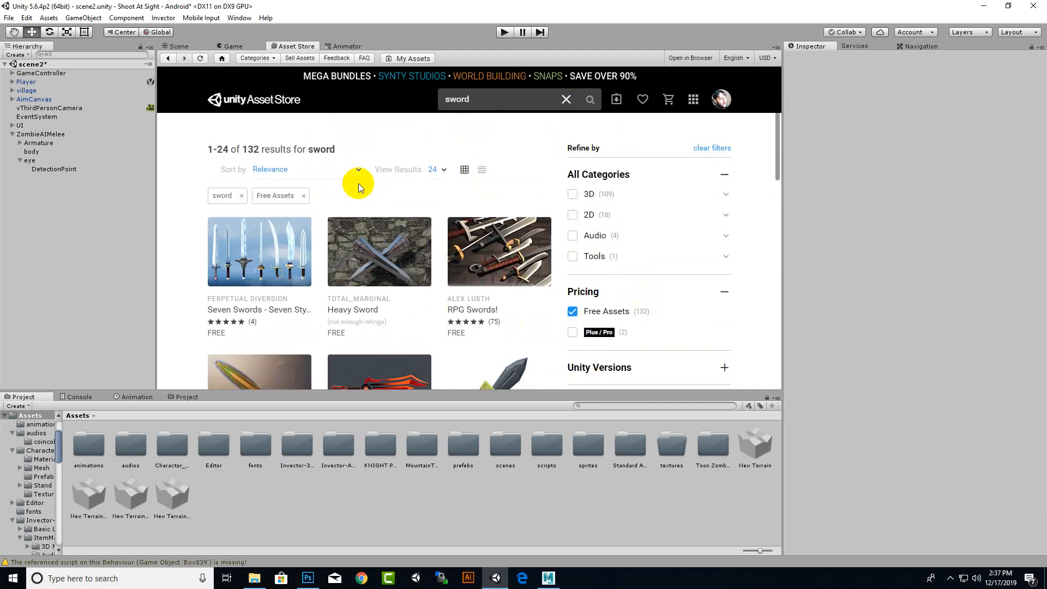
scroll(358, 184, down, 3)
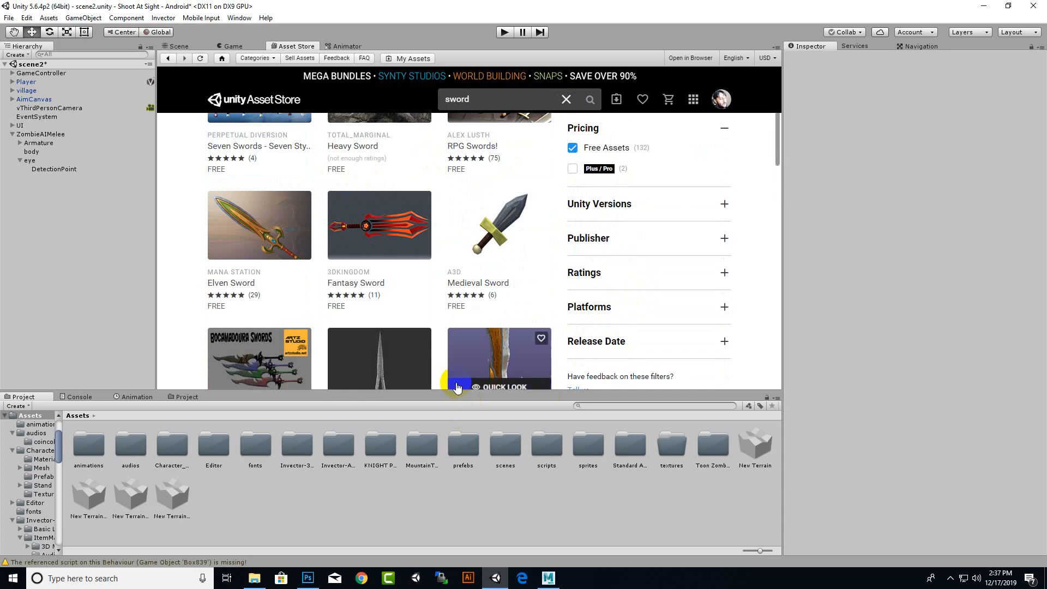
scroll(344, 229, down, 3)
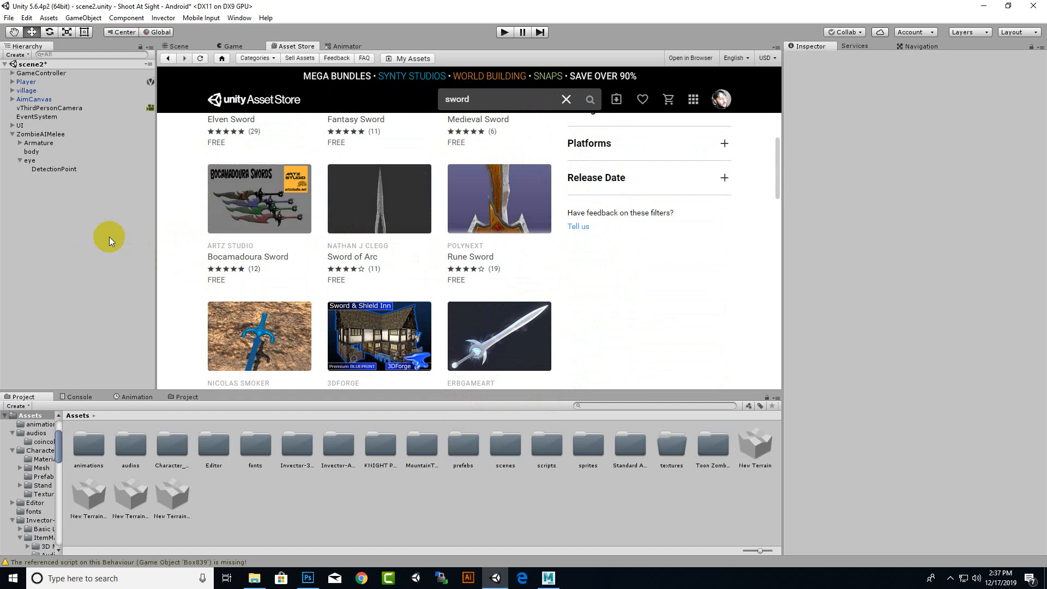
scroll(210, 256, down, 3)
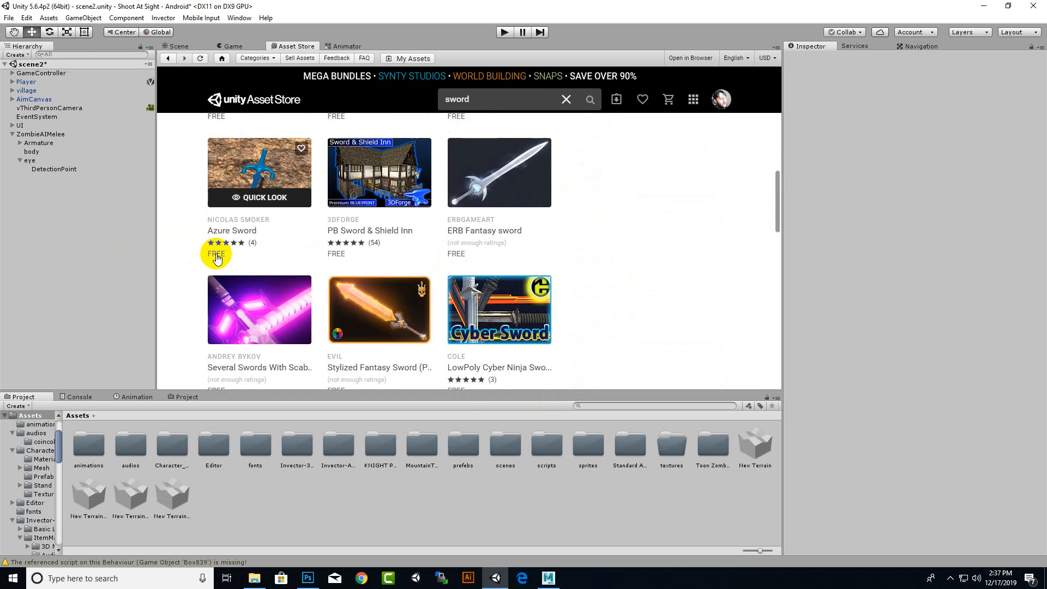
scroll(188, 287, down, 1)
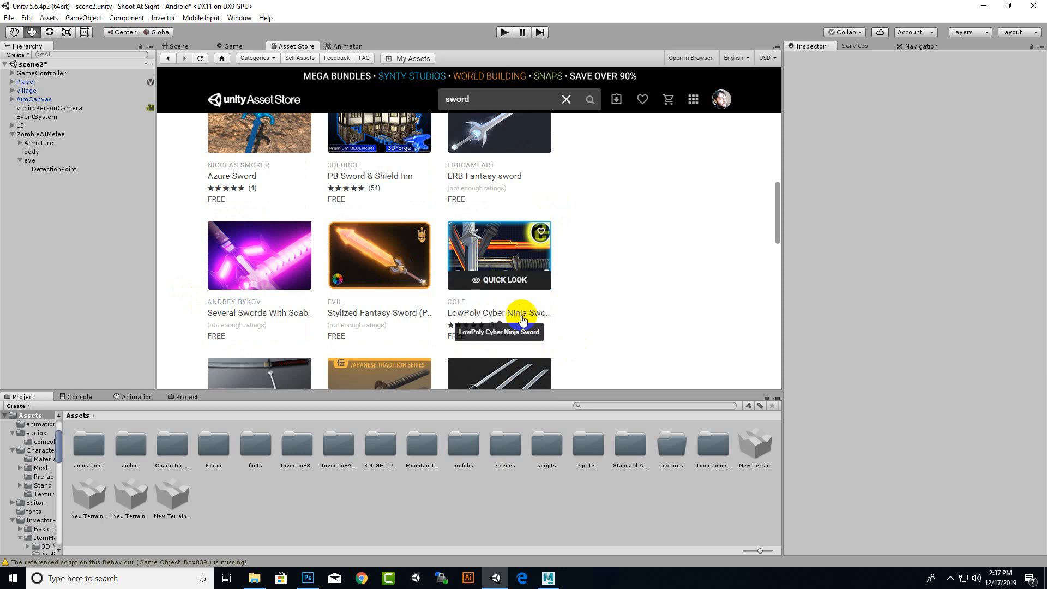
click(503, 267)
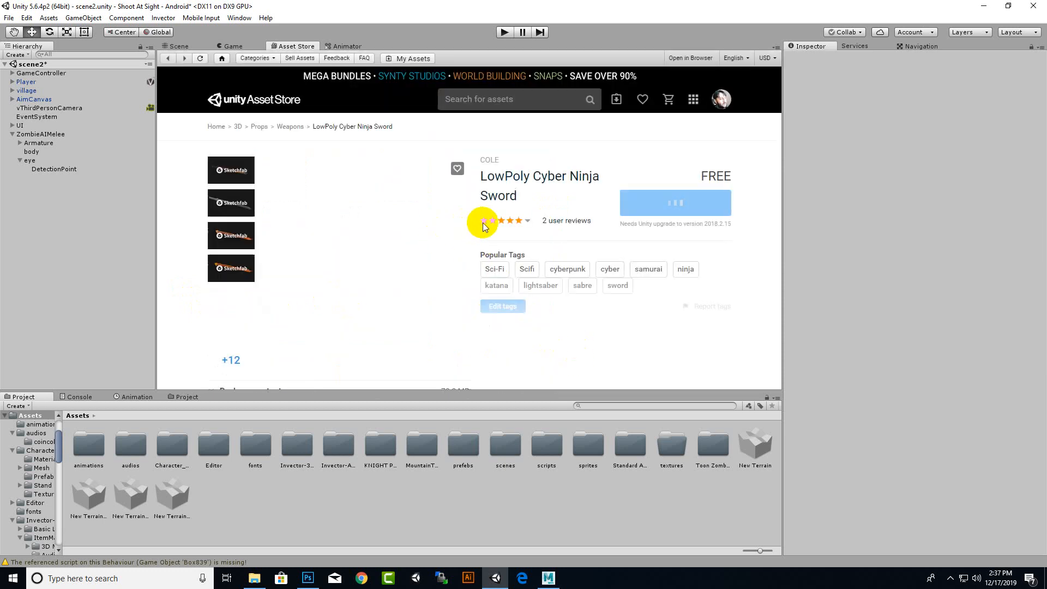
scroll(588, 280, down, 2)
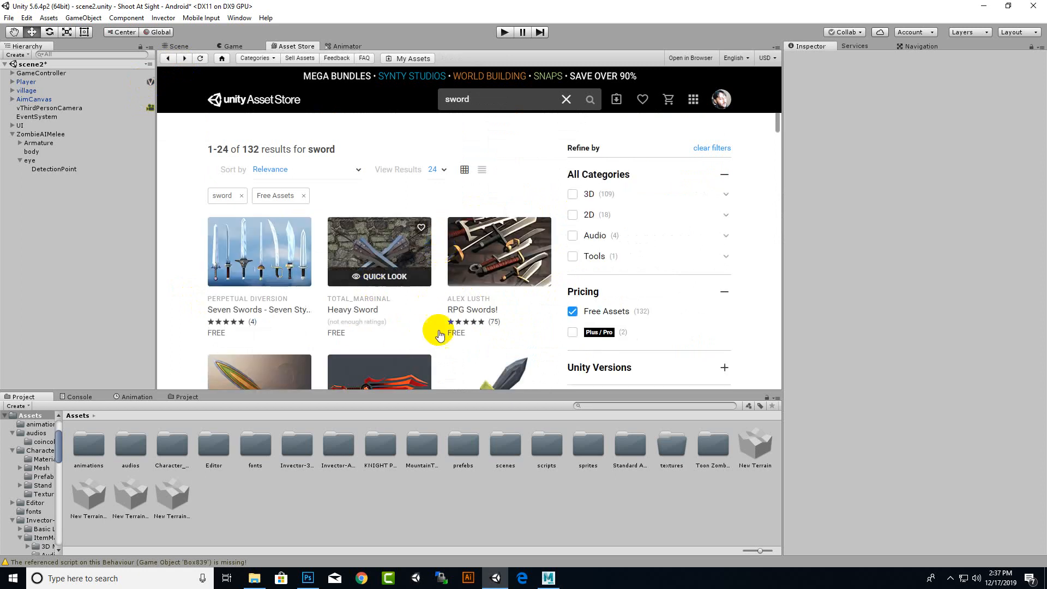
Step: Download the free Medieval Sword asset from the search results and import its complete package into the project
scroll(477, 321, down, 2)
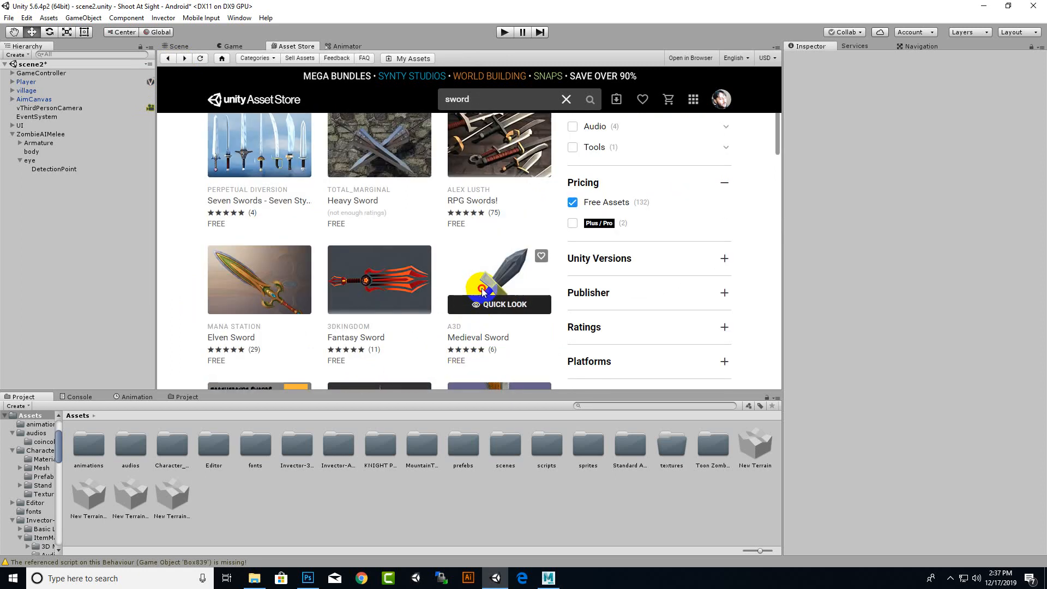
click(482, 287)
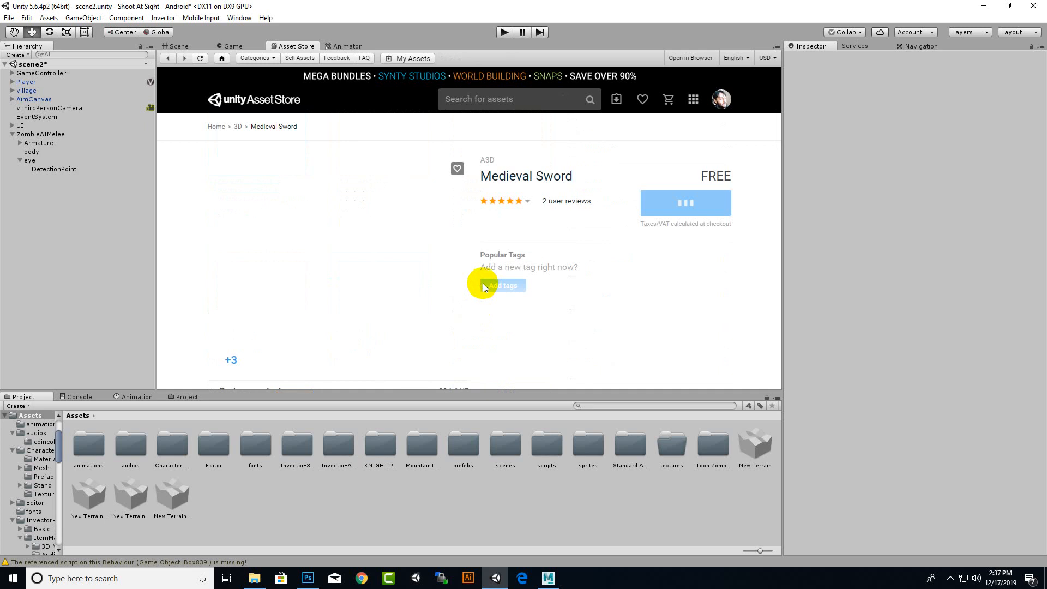
scroll(526, 238, down, 4)
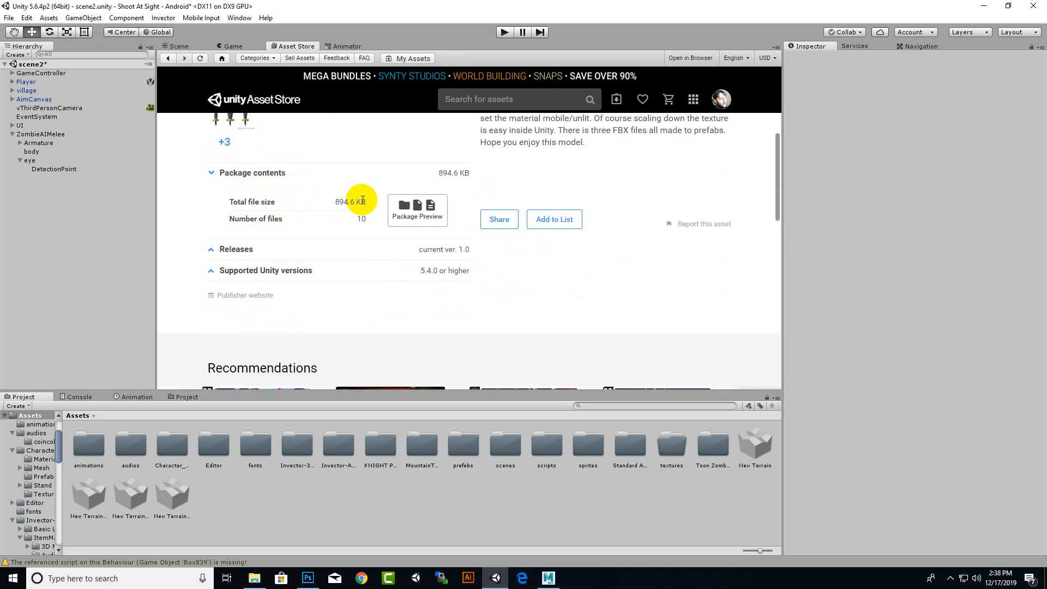
drag(363, 201, 323, 198)
scroll(329, 235, up, 4)
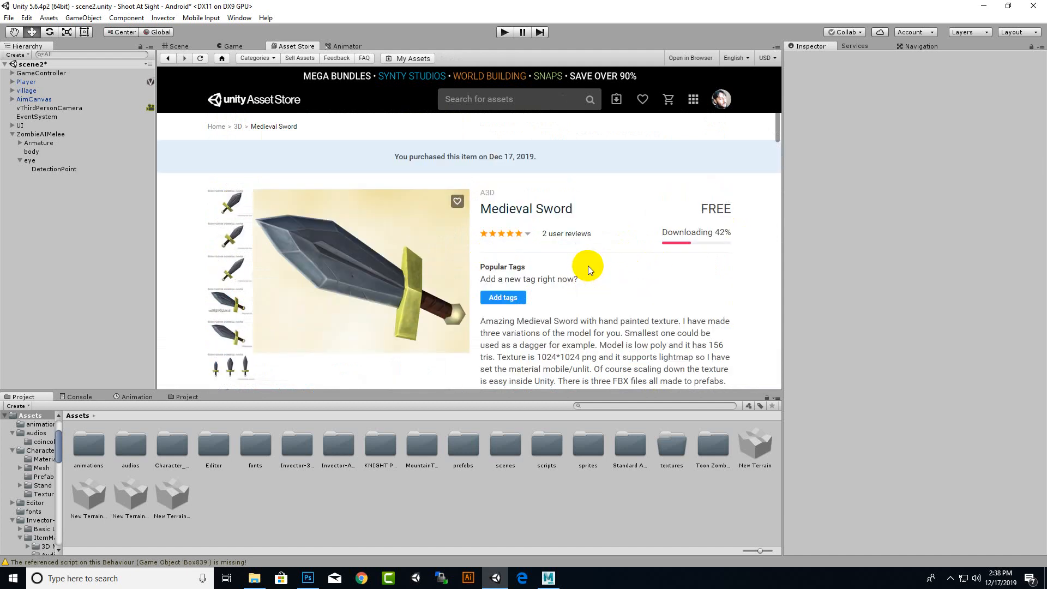
click(695, 234)
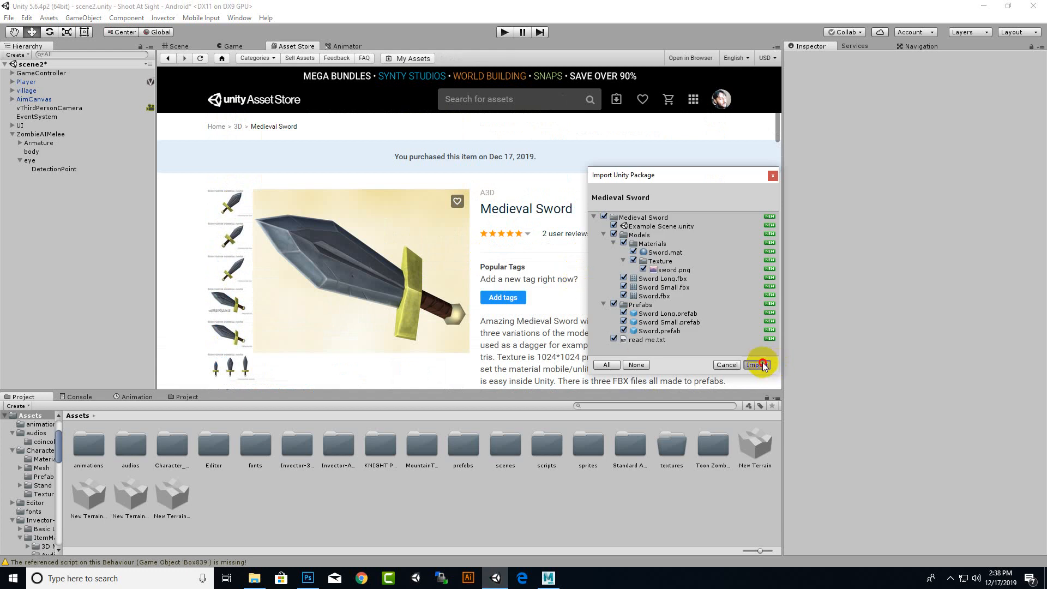
click(758, 364)
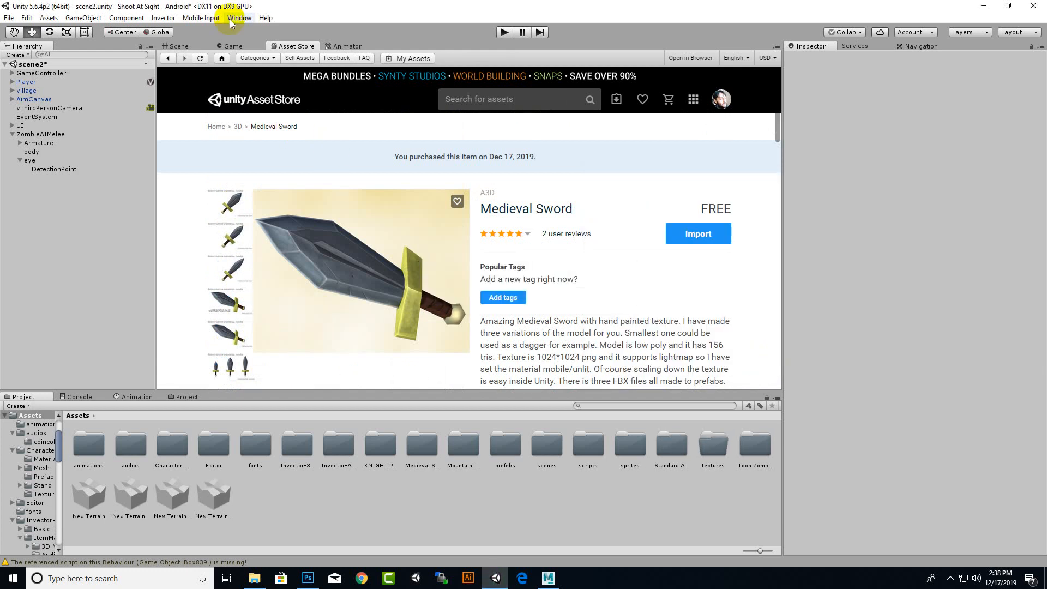
Step: Return to the Scene view, select the zombie and collapse ZombieAIMelee in the hierarchy
click(179, 46)
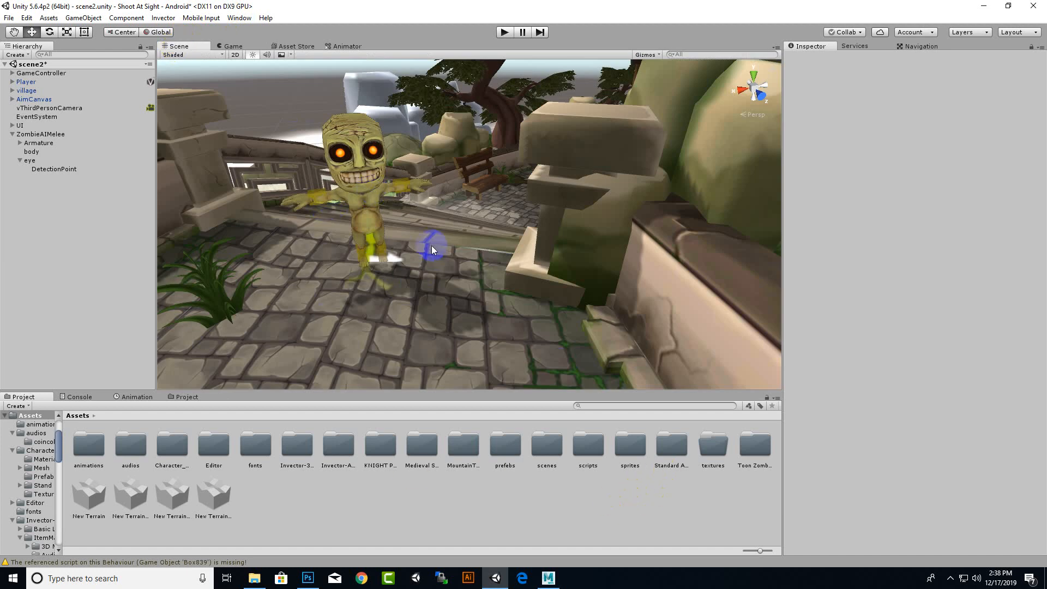
alt+drag(432, 250, 497, 241)
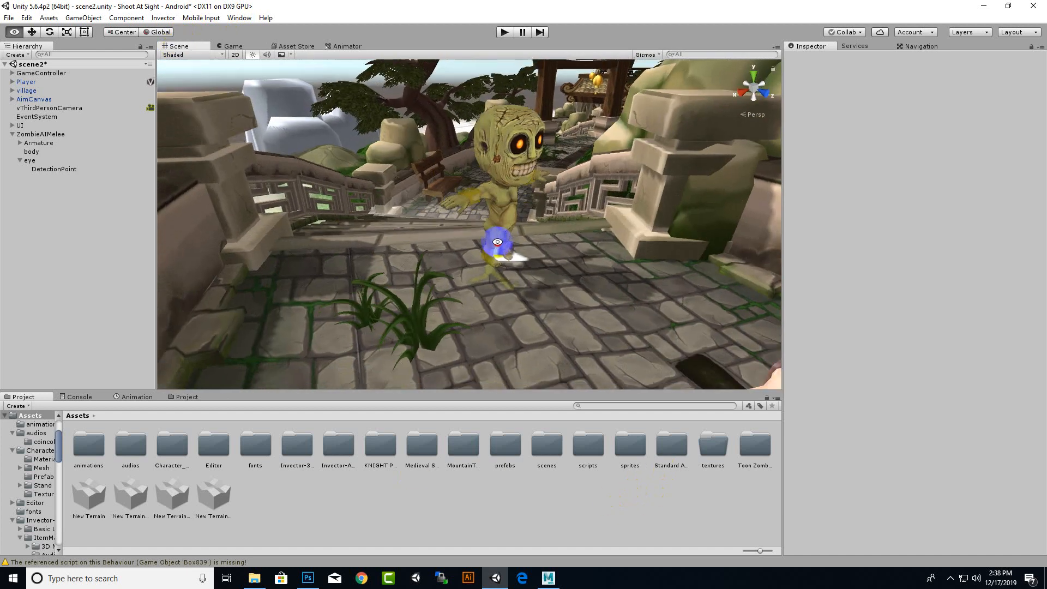
click(526, 137)
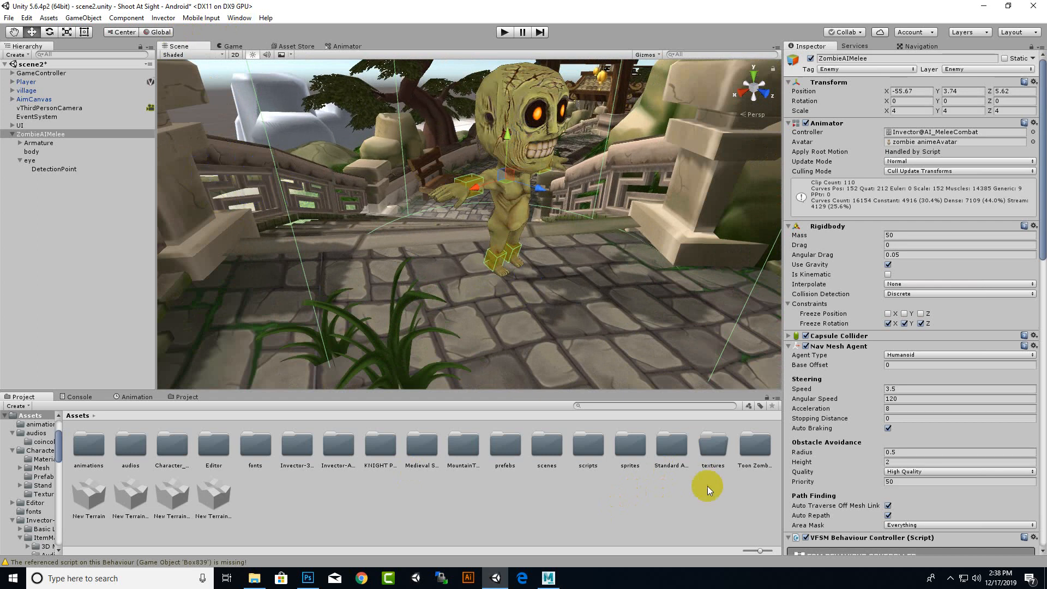
click(686, 492)
click(122, 136)
click(12, 134)
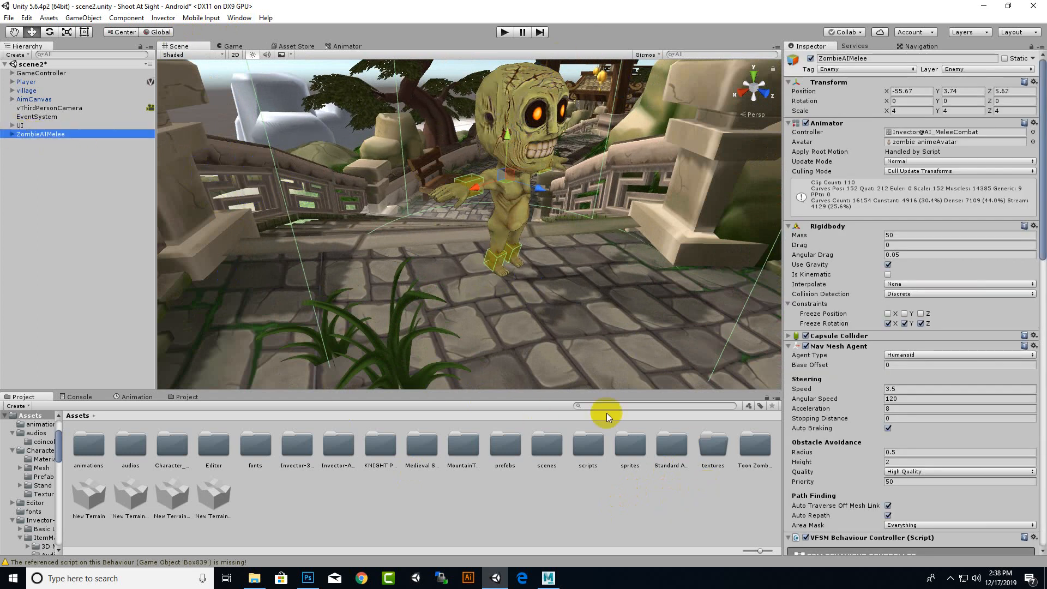
Step: Open the Prefabs folder inside the project's Medieval Sword folder
click(169, 456)
click(347, 462)
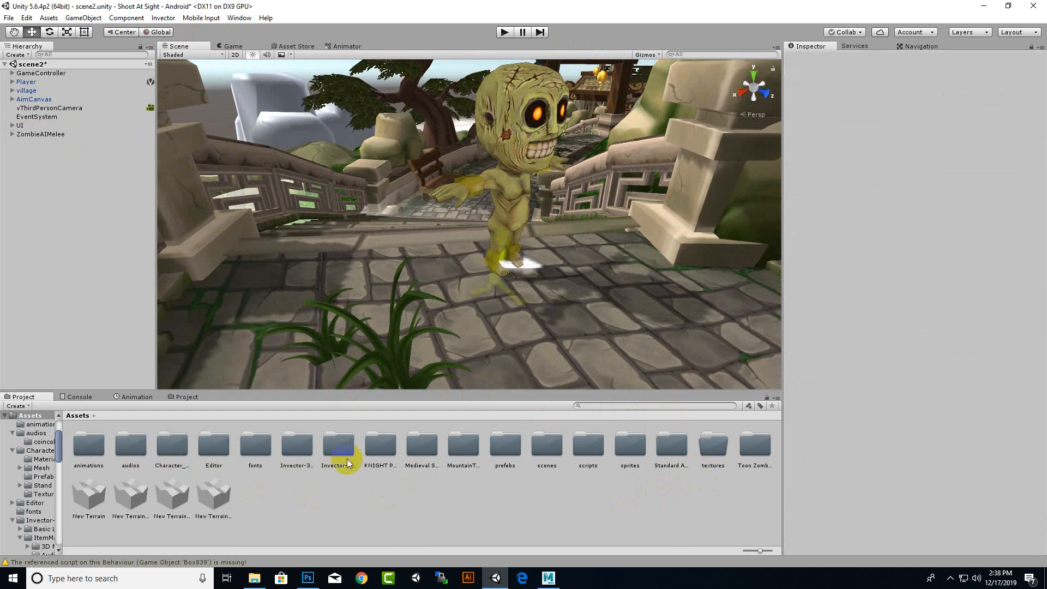
click(424, 458)
double_click(413, 450)
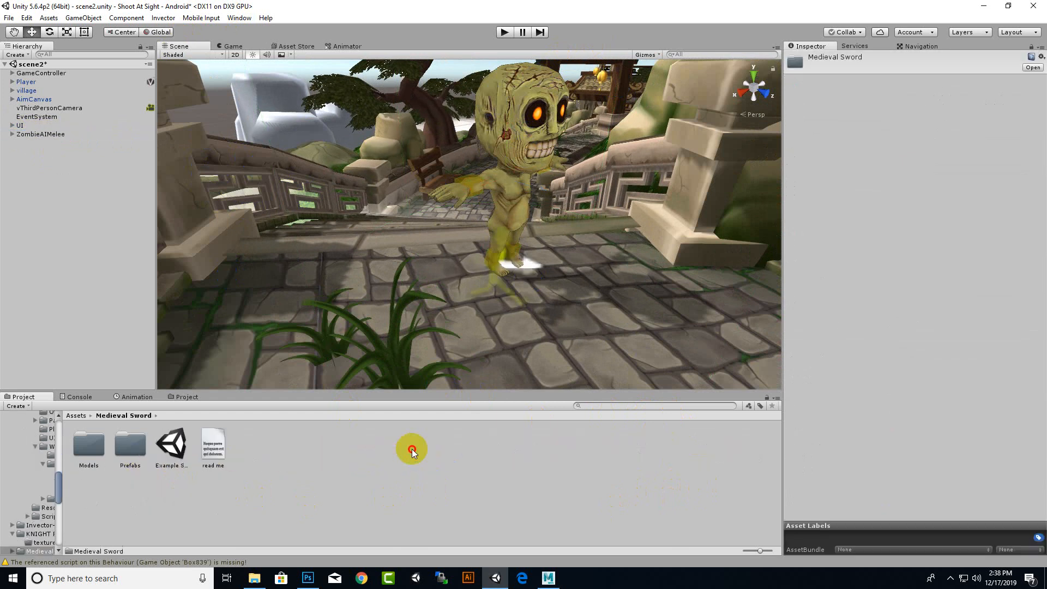
double_click(133, 450)
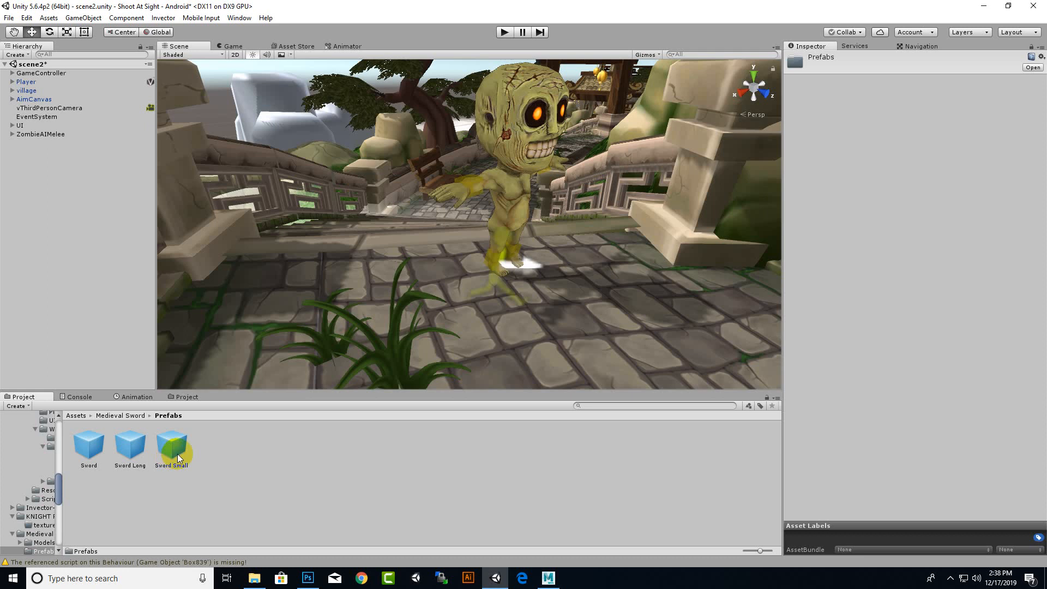
Step: Place the Sword prefab in front of the zombie to preview it, and delete it from the scene
drag(100, 447, 516, 308)
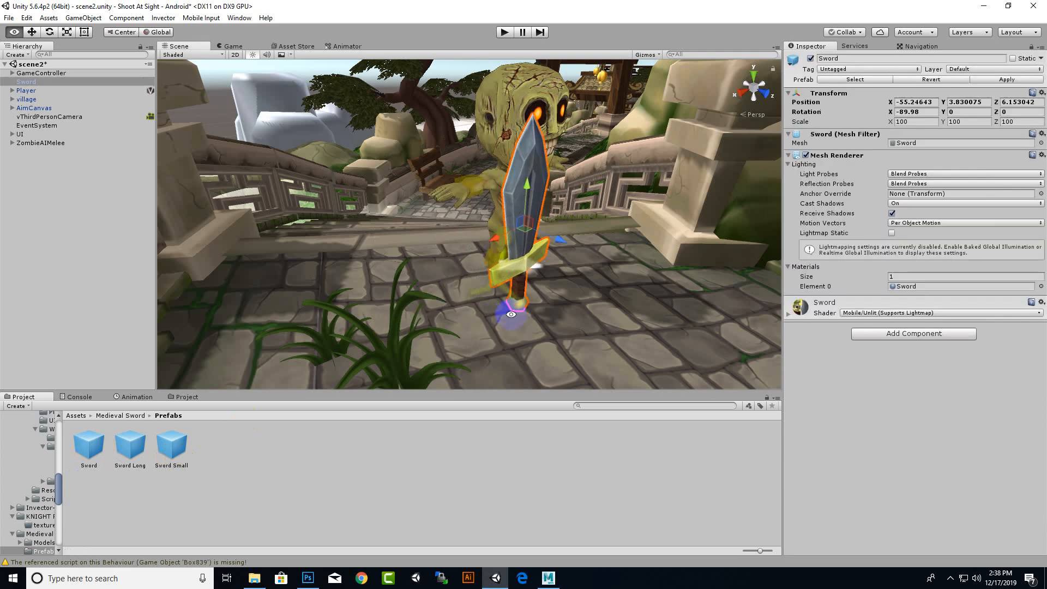
mouse_move(460, 272)
alt+mouse_down()
mouse_move(503, 282)
mouse_move(544, 267)
mouse_move(464, 282)
mouse_move(429, 268)
mouse_move(446, 272)
alt+mouse_up()
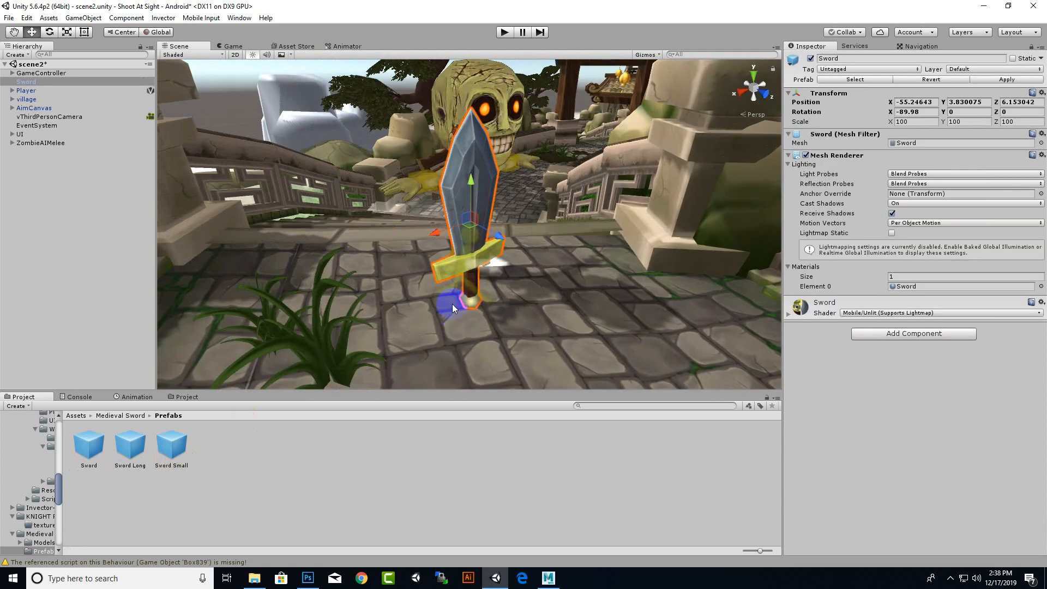
key(Delete)
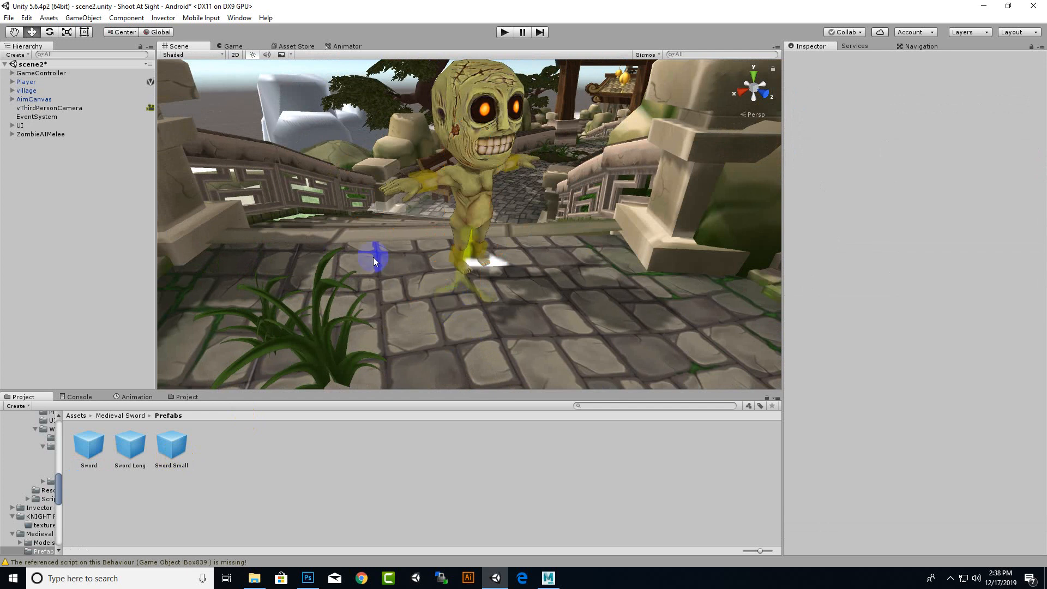
Step: Create an Invector melee weapon, using the Medieval Sword package's Sword prefab as the FBX Model
click(466, 186)
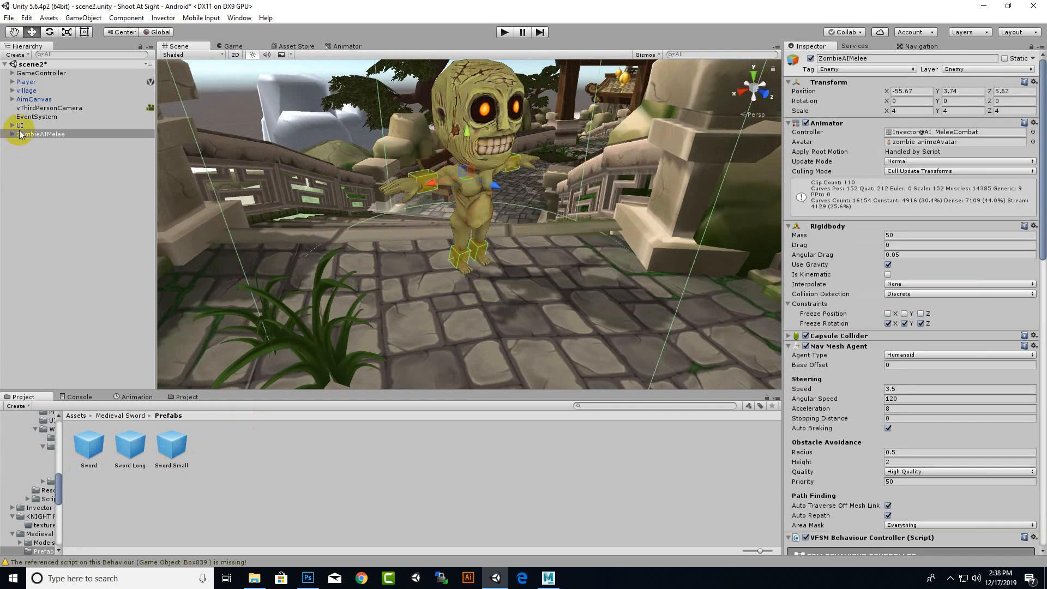
click(49, 133)
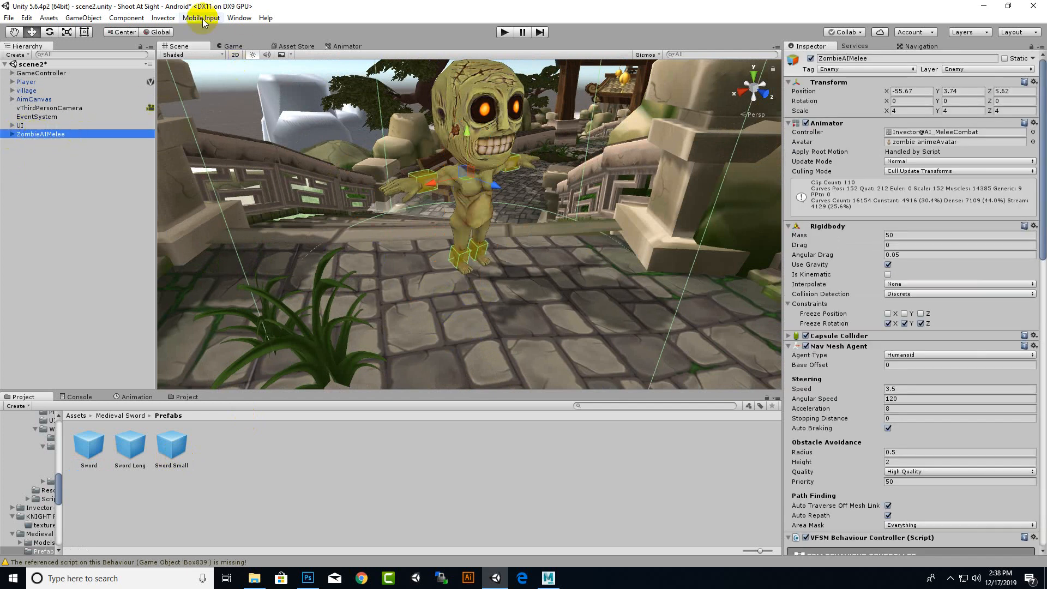
click(163, 18)
mouse_move(188, 82)
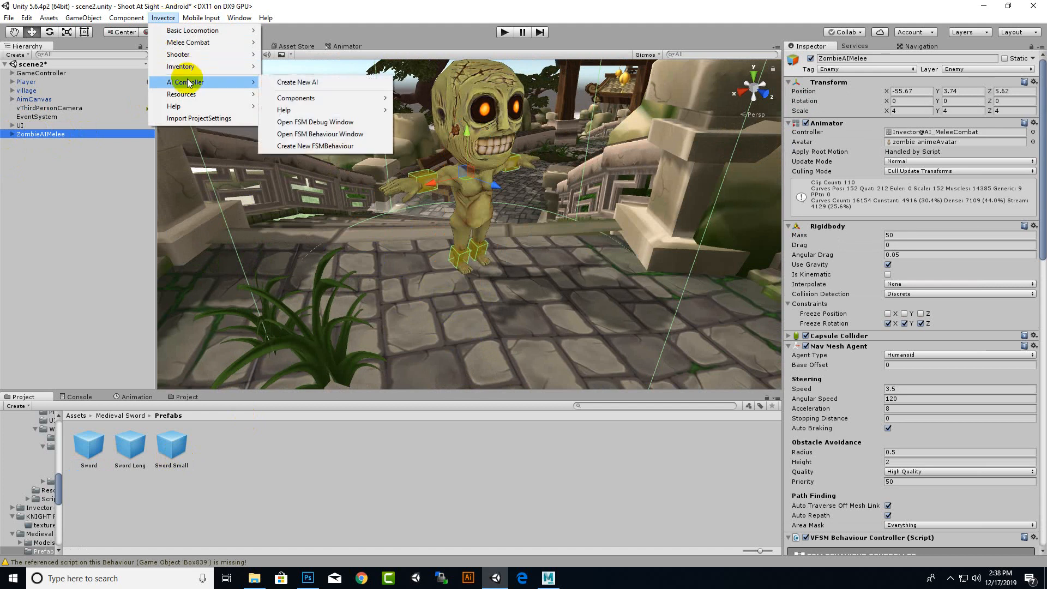
mouse_move(295, 102)
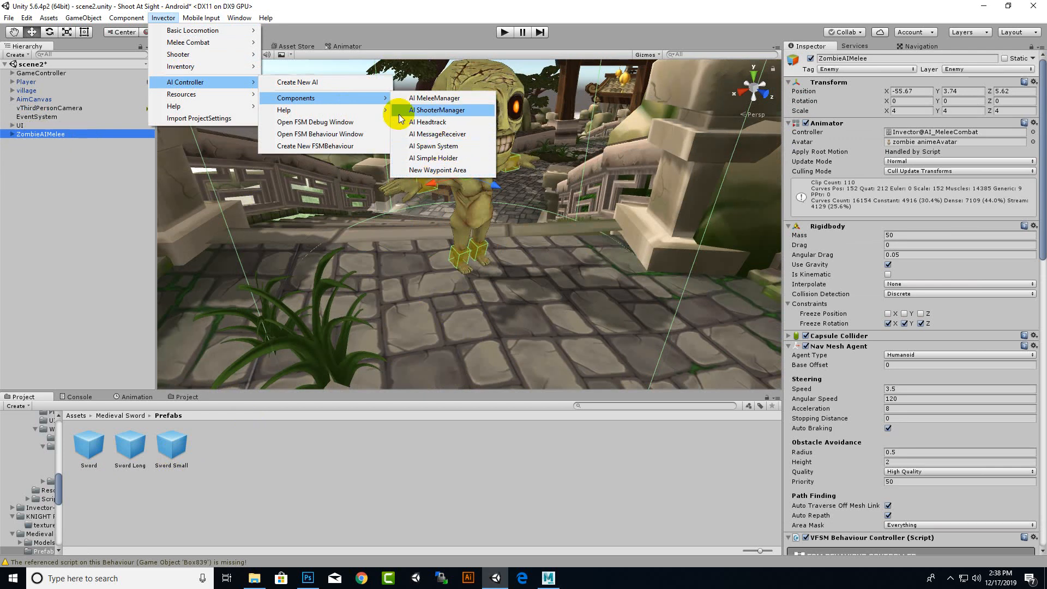
mouse_move(186, 46)
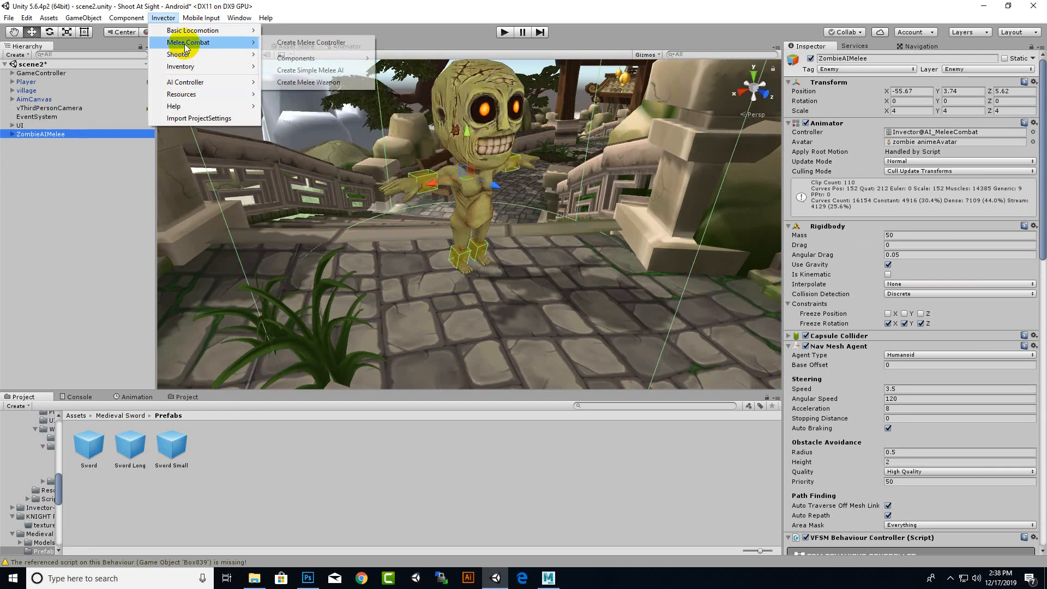
mouse_move(314, 63)
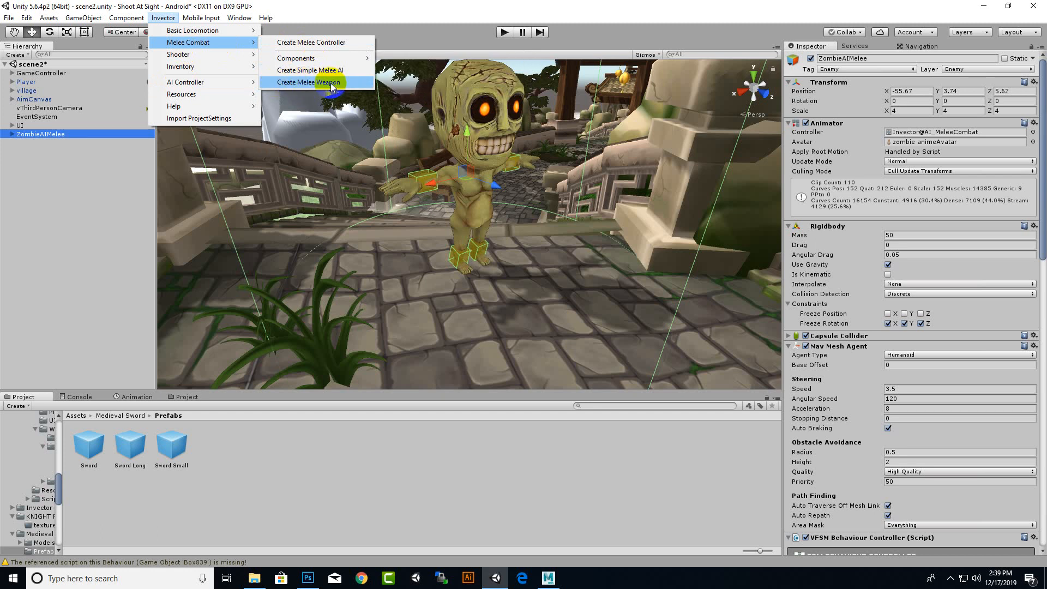
click(330, 84)
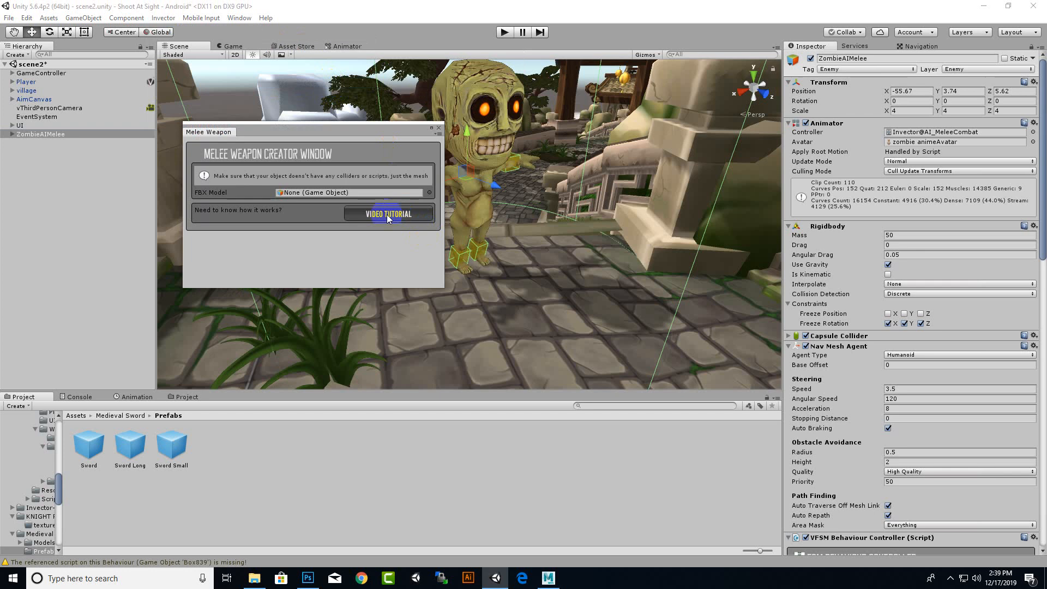
drag(105, 448, 294, 194)
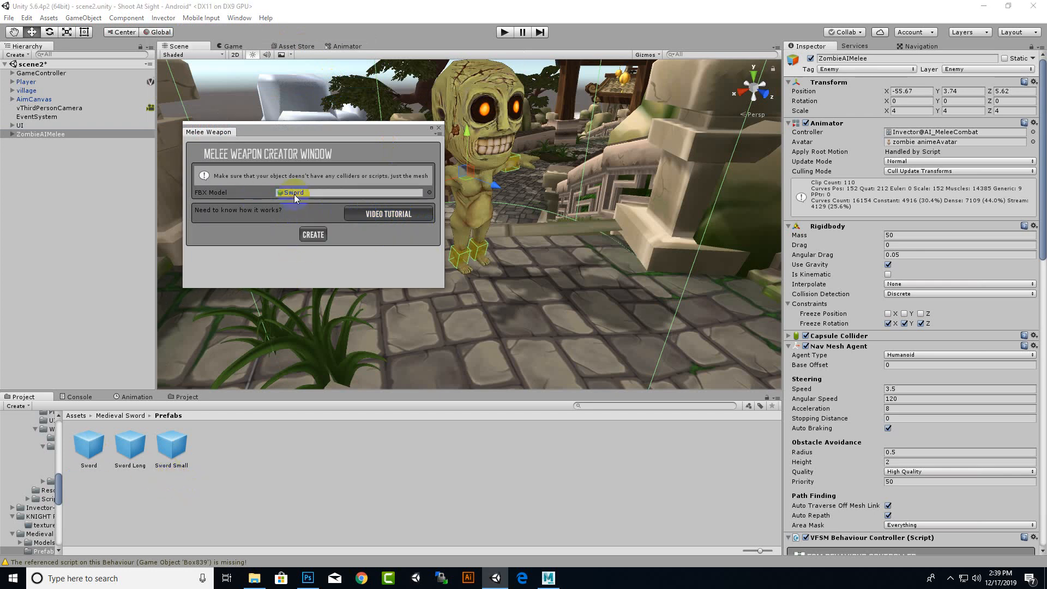
click(315, 234)
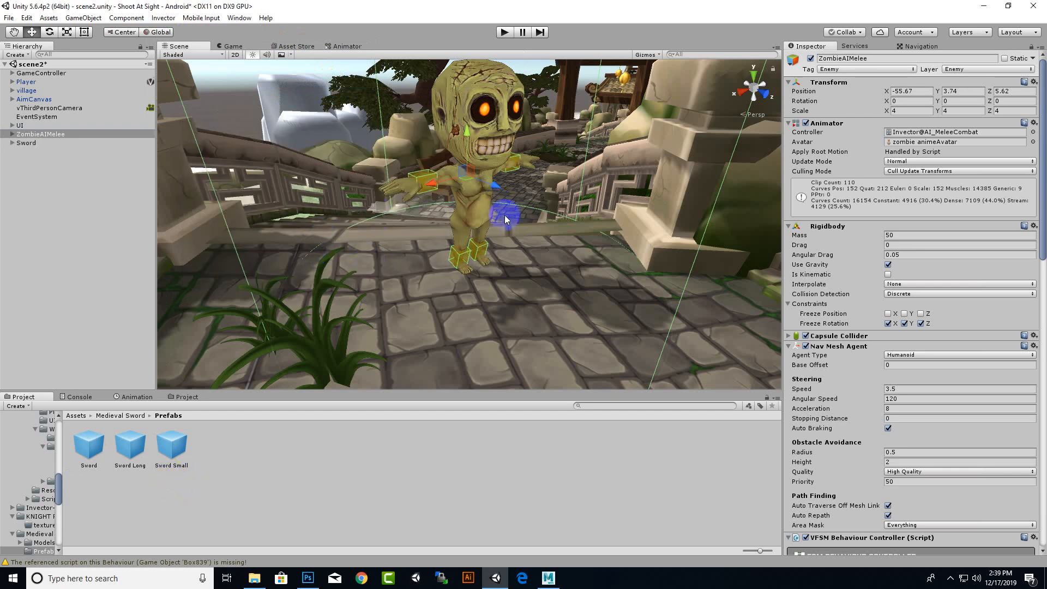
Step: Examine the melee weapon settings of the new Sword object, and select ZombieAIMelee in the hierarchy
click(22, 143)
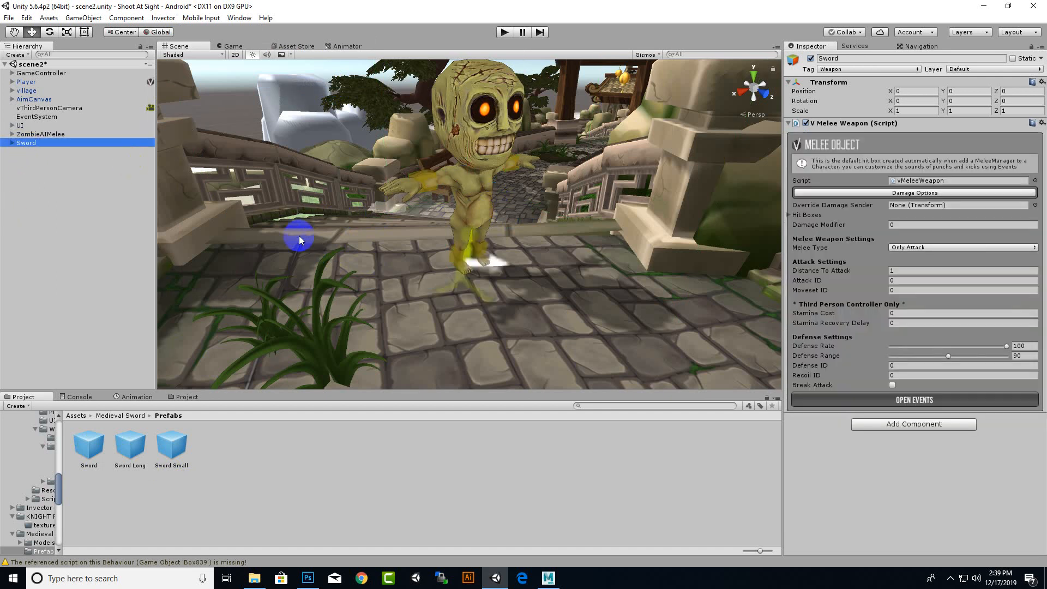
scroll(299, 236, down, 5)
alt+drag(256, 238, 428, 236)
scroll(427, 238, up, 5)
click(77, 134)
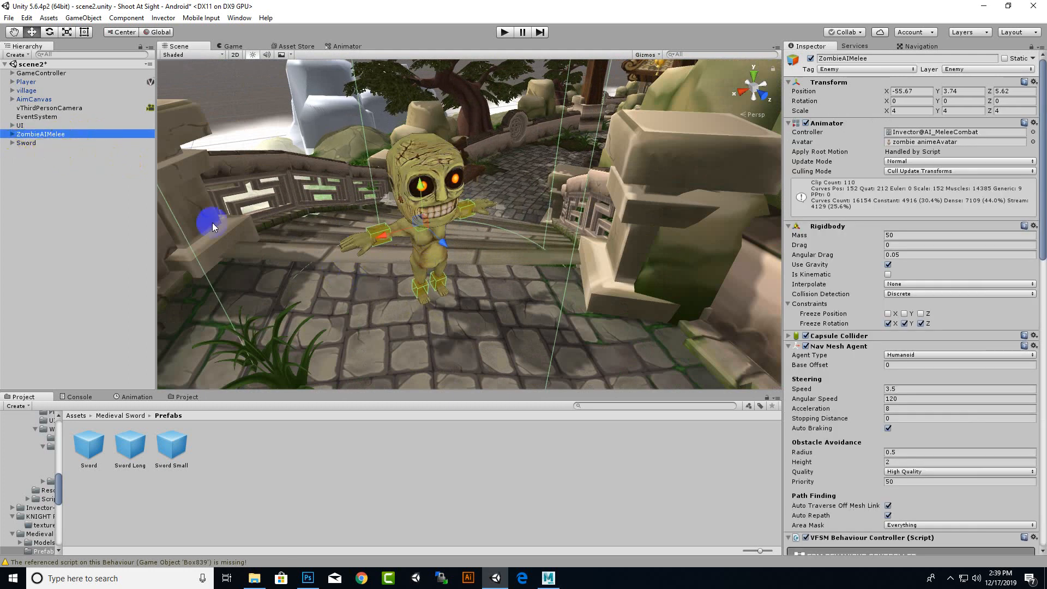
Step: Locate the hand_R bone in ZombieAIMelee's right arm and parent the Sword object to it
click(373, 231)
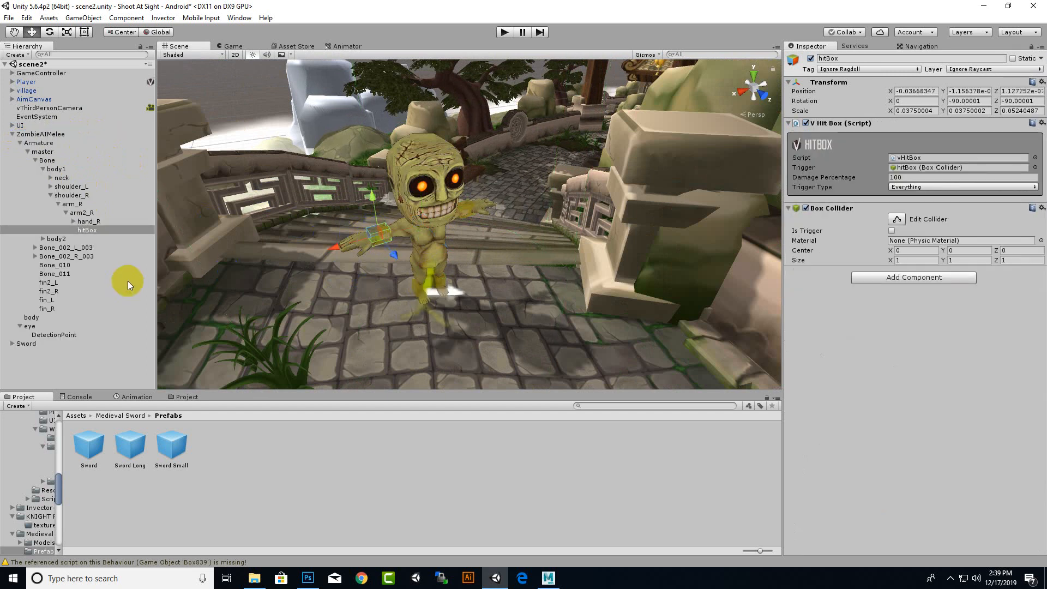
click(85, 221)
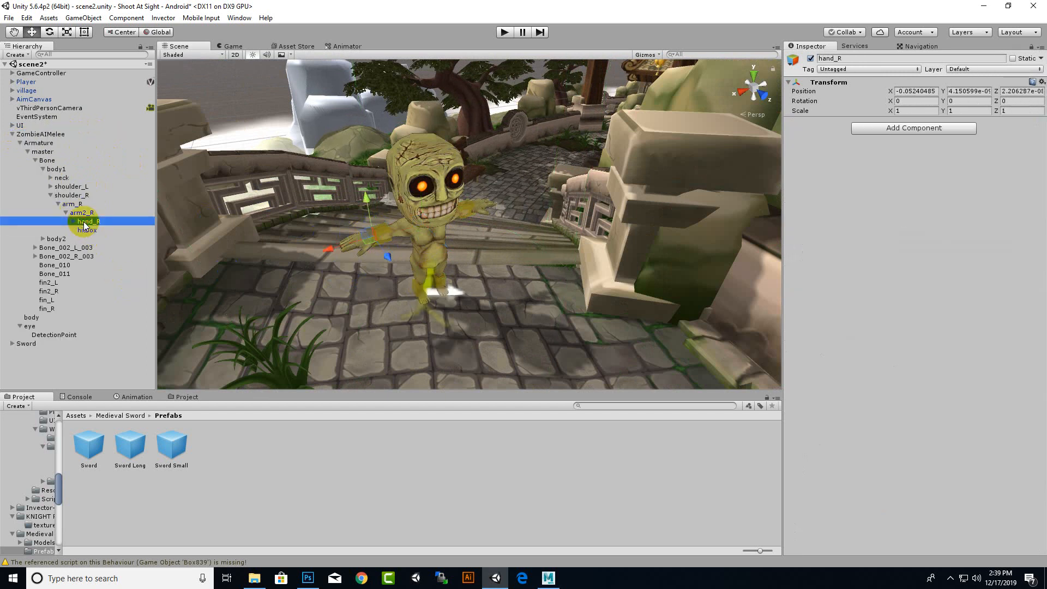
click(109, 196)
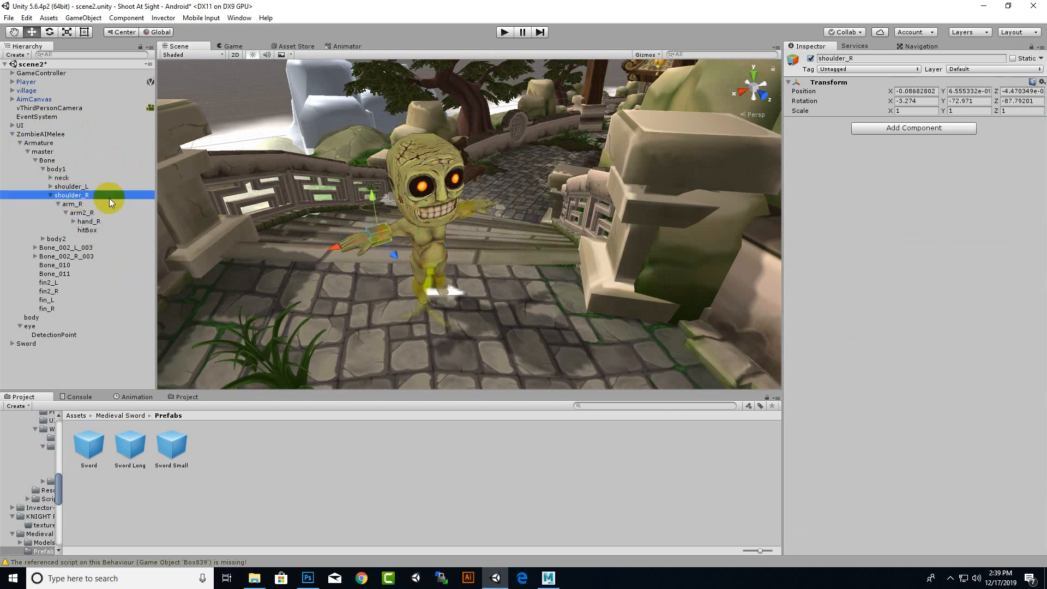
click(90, 222)
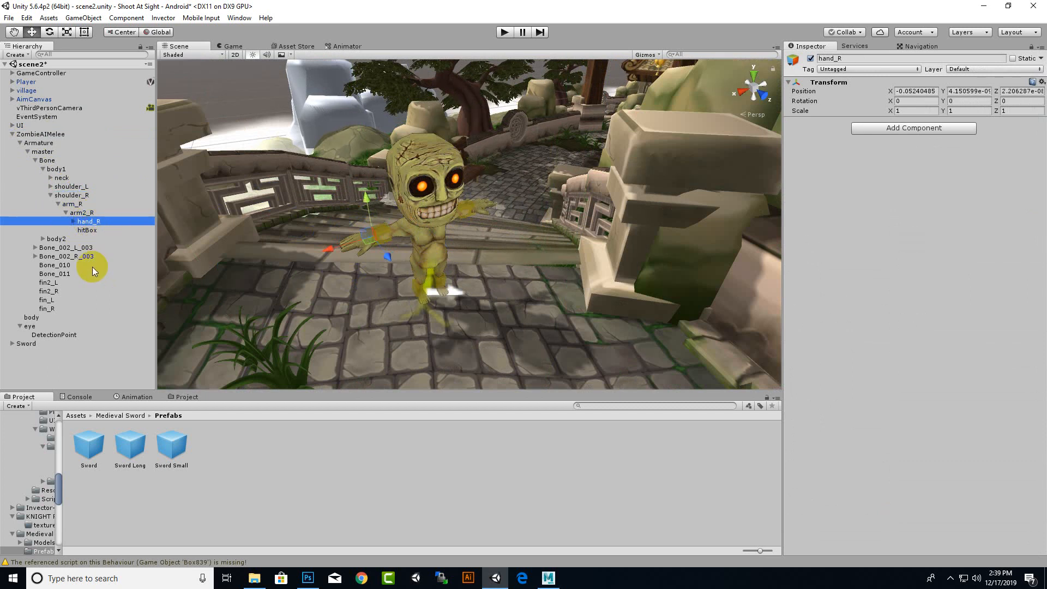
scroll(345, 251, up, 2)
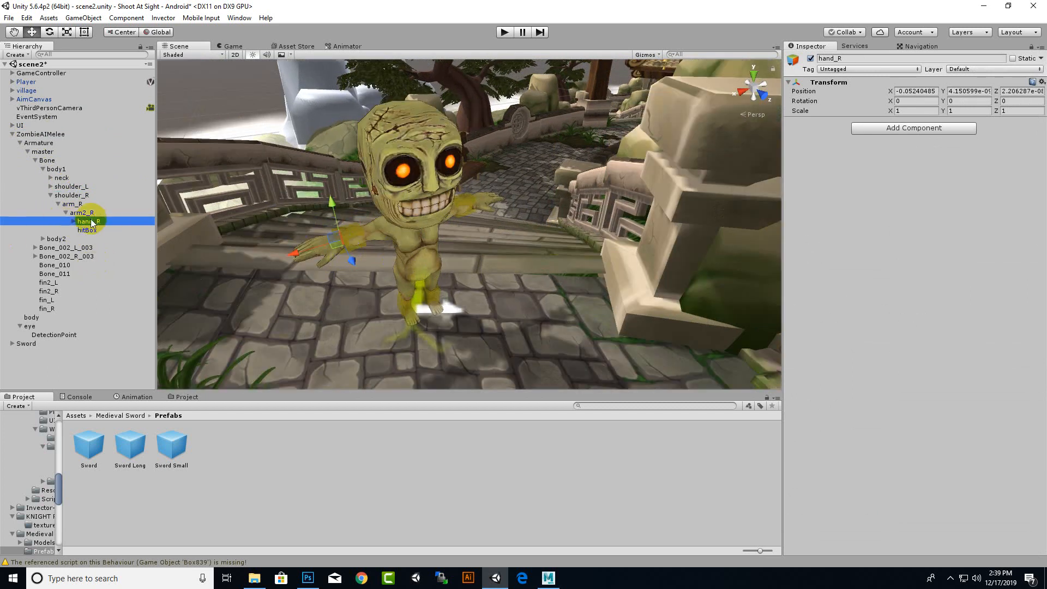
drag(22, 344, 83, 221)
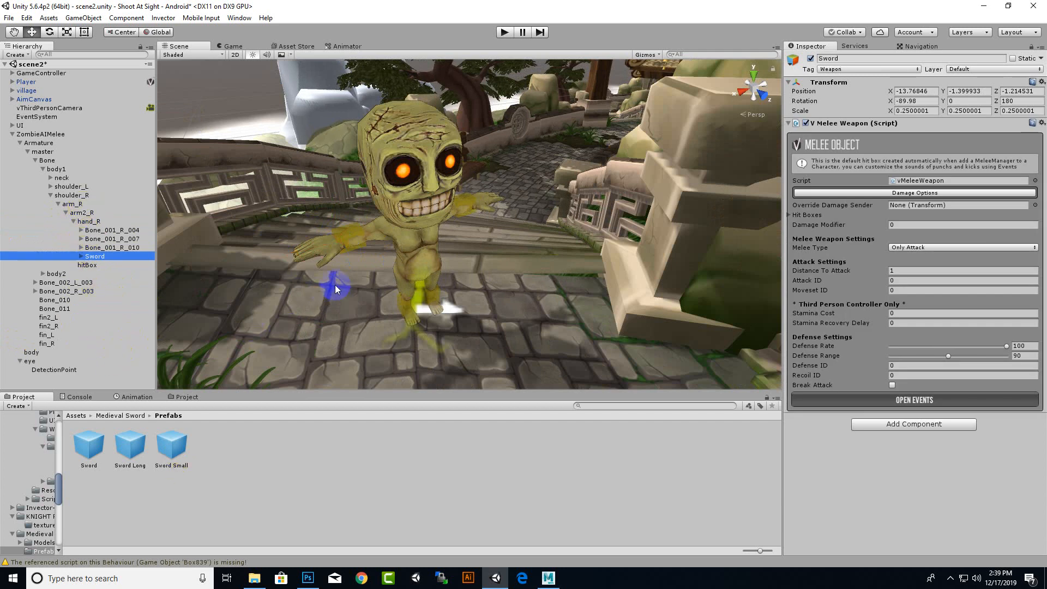
Step: Set the Sword's local position to 0, 0, 0 and check its placement at the zombie's hand
click(932, 94)
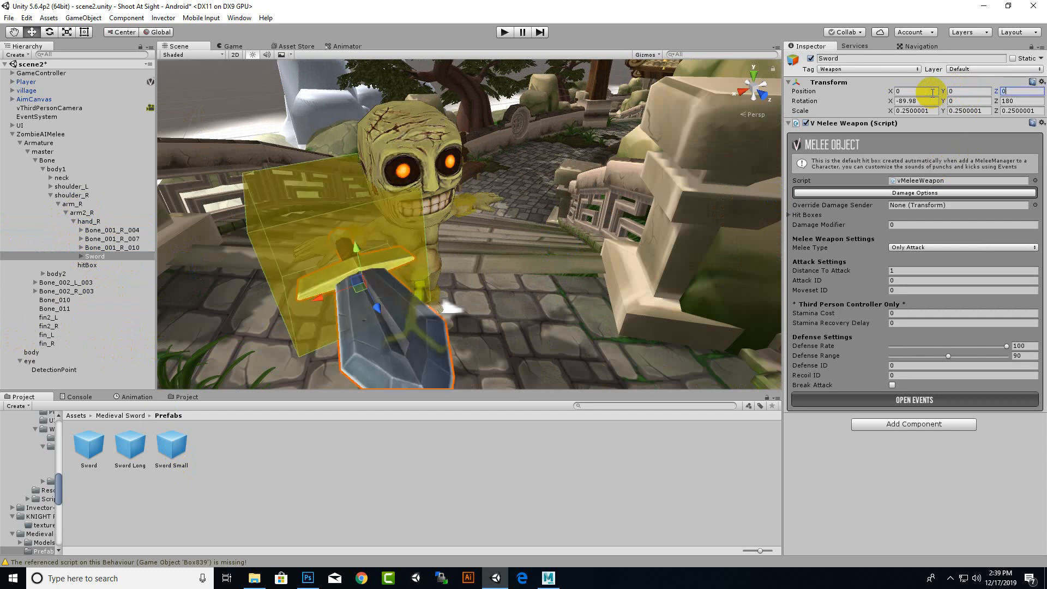
alt+drag(506, 216, 402, 203)
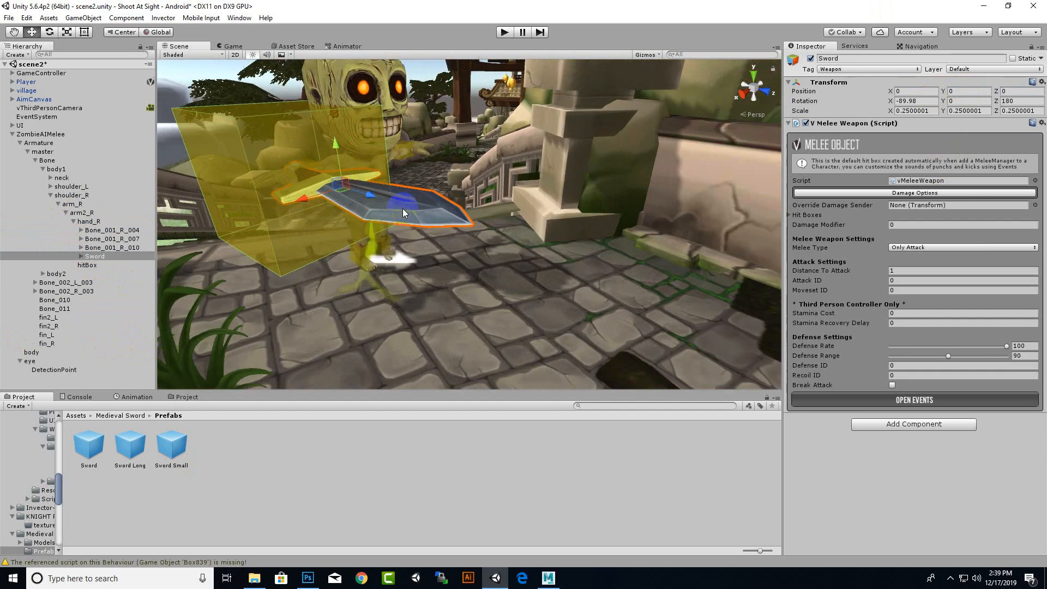
alt+drag(460, 226, 328, 195)
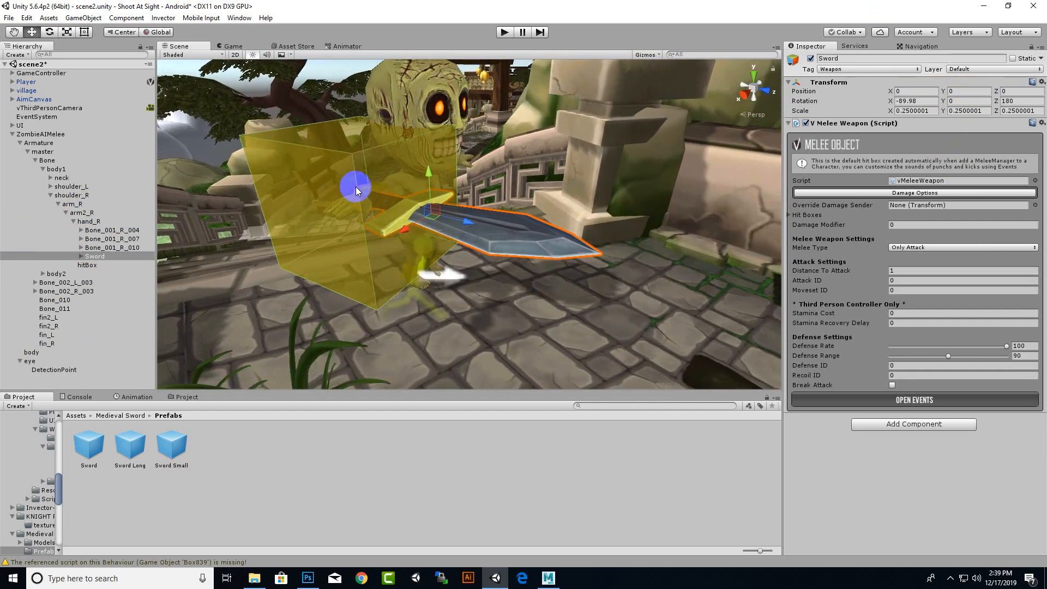
Step: Shrink the Sword's hitBox to an X scale of about 0.60 and a Y scale of about 0.089 to fit the blade
click(87, 258)
click(80, 256)
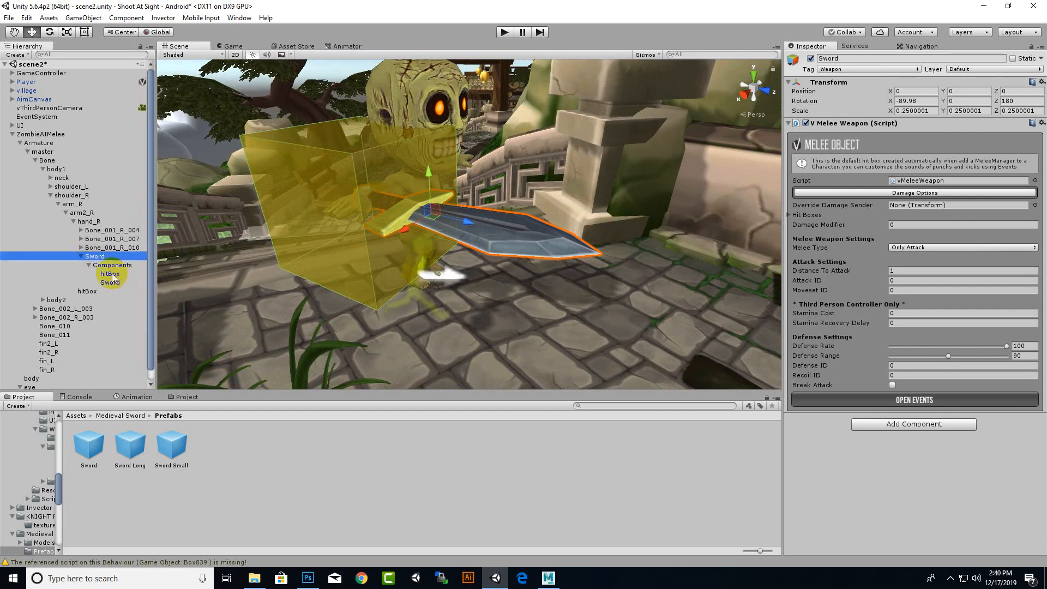
click(112, 274)
drag(389, 220, 465, 276)
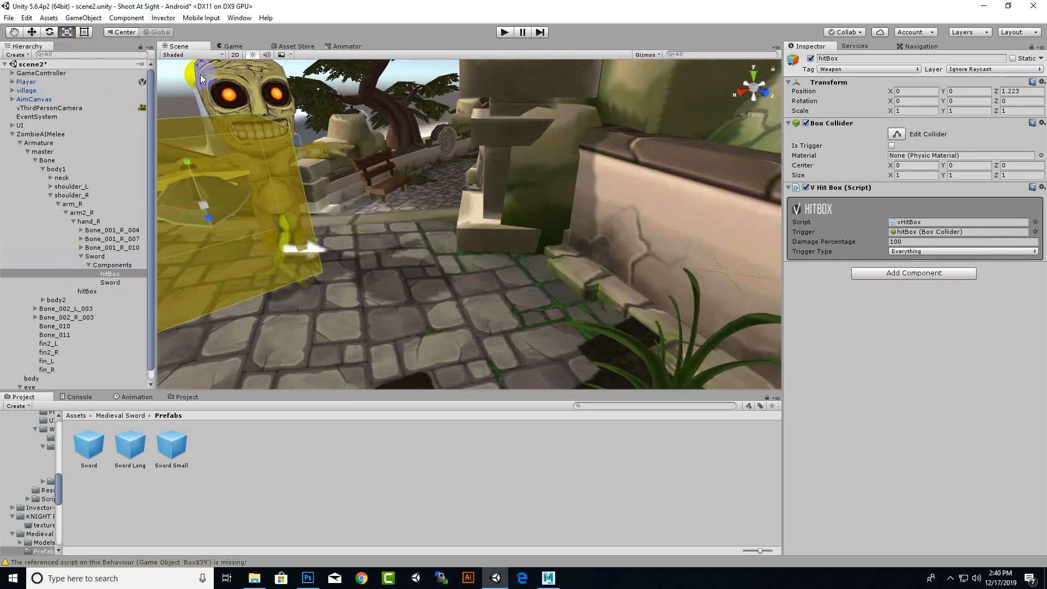
drag(185, 172, 194, 200)
alt+drag(325, 204, 181, 228)
alt+drag(245, 269, 350, 288)
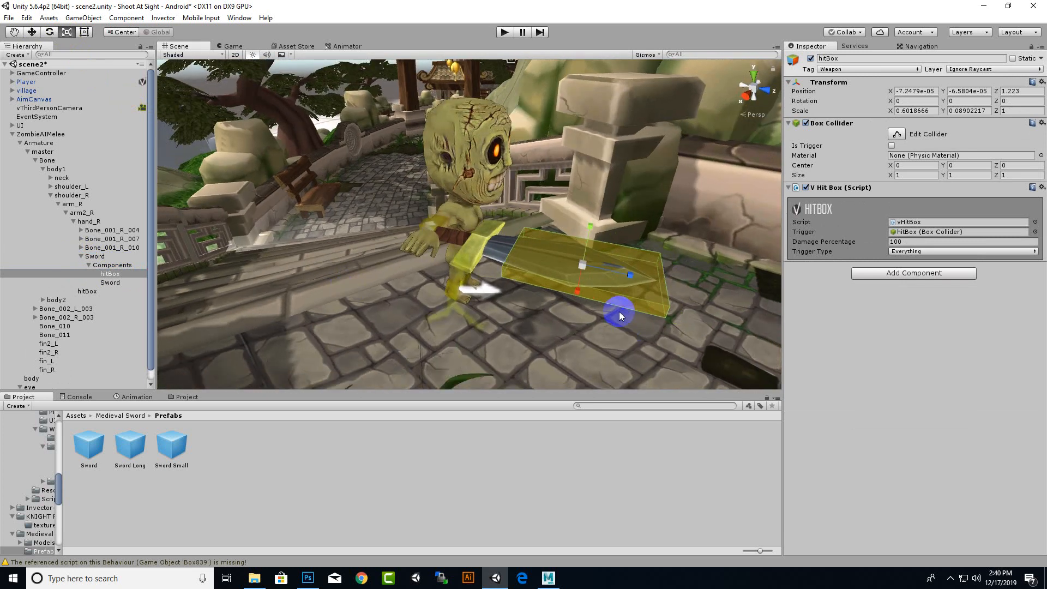
Step: Lengthen the hitBox to a Z scale of about 1.24 and move it to Z 1.085 along the blade
mouse_move(630, 278)
mouse_down()
mouse_move(640, 279)
mouse_move(599, 264)
mouse_move(610, 274)
mouse_up()
click(32, 32)
alt+drag(432, 289, 314, 316)
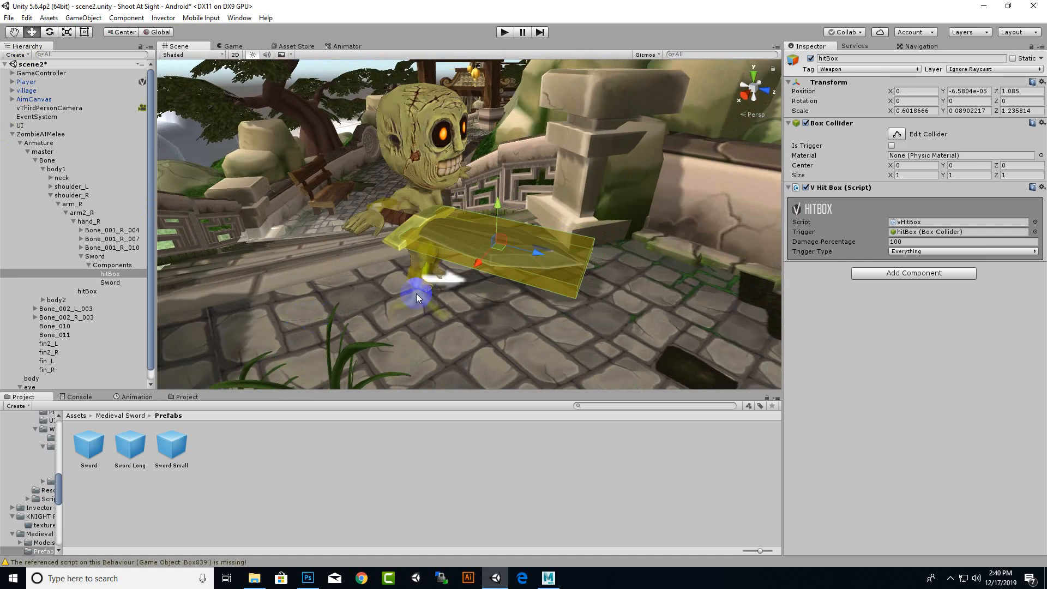
Step: Move the Sword into the zombie's right hand, to about X -0.046, Y -0.034, Z -0.0092
click(107, 256)
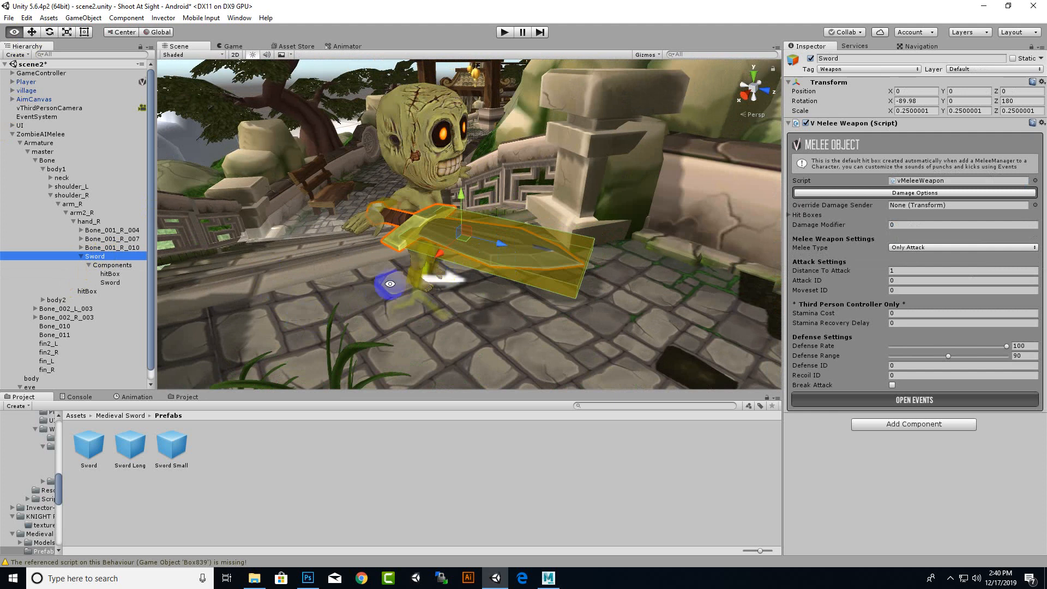
alt+drag(390, 284, 430, 287)
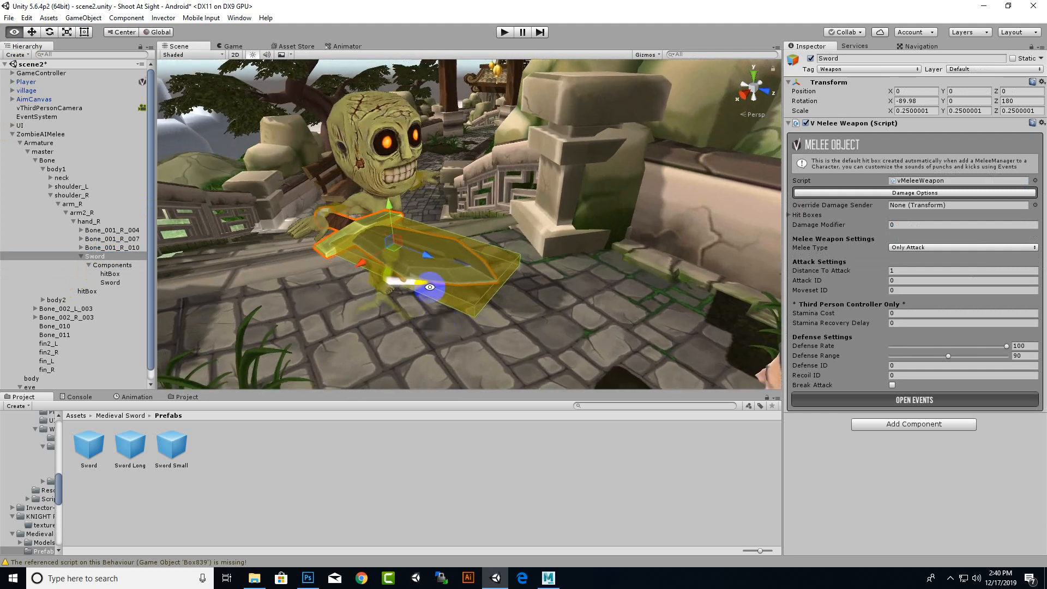
drag(356, 266, 516, 275)
drag(588, 195, 588, 206)
drag(630, 247, 537, 207)
Step: Scale the Sword down to about 0.069, 0.069, 0.122 and move it back into the hand at Y -0.0182
click(67, 31)
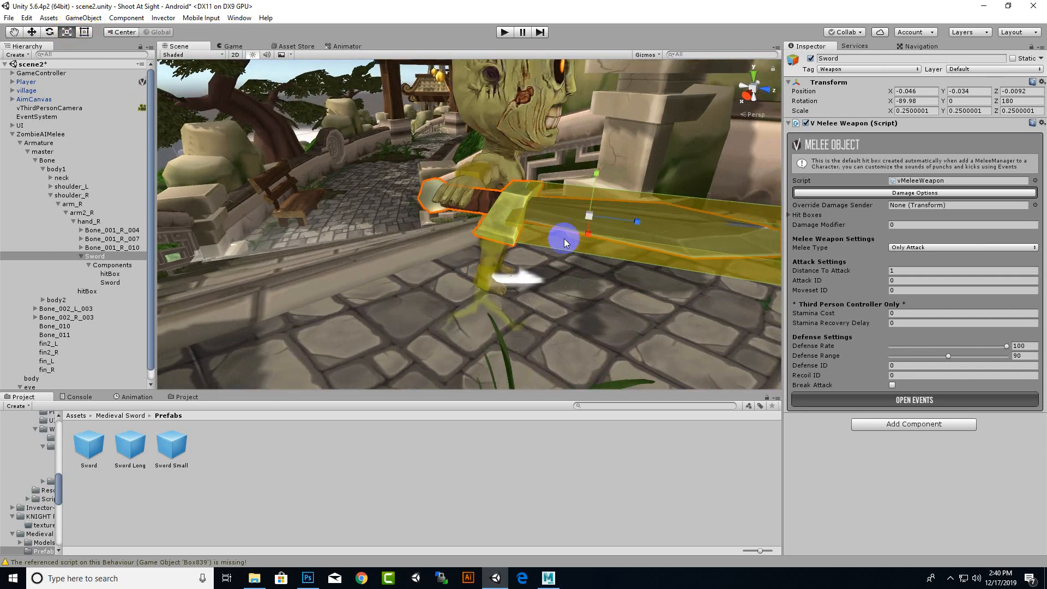
drag(626, 213, 709, 223)
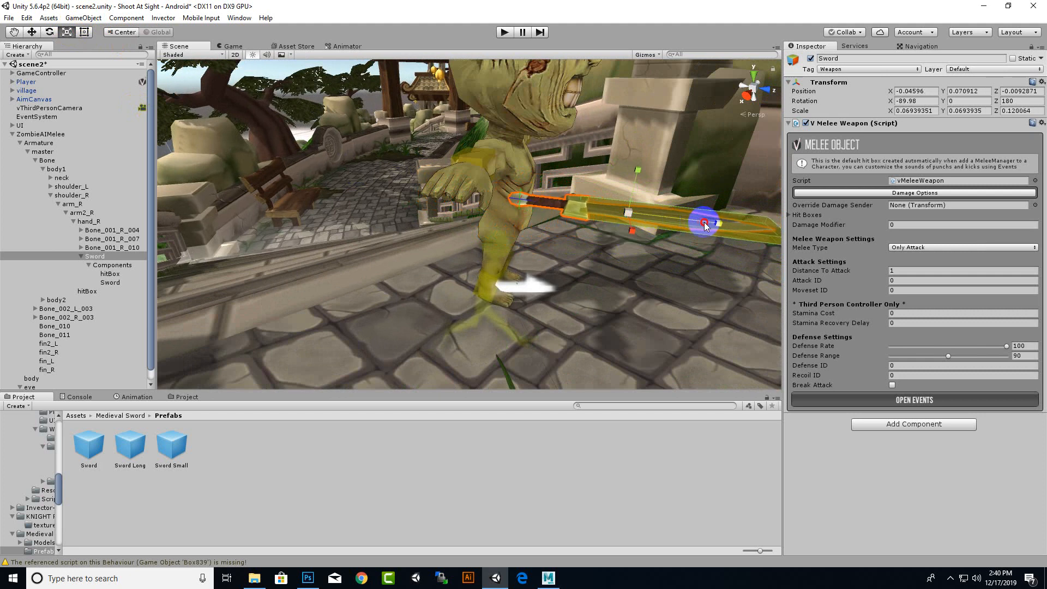
click(31, 31)
alt+drag(609, 257, 621, 289)
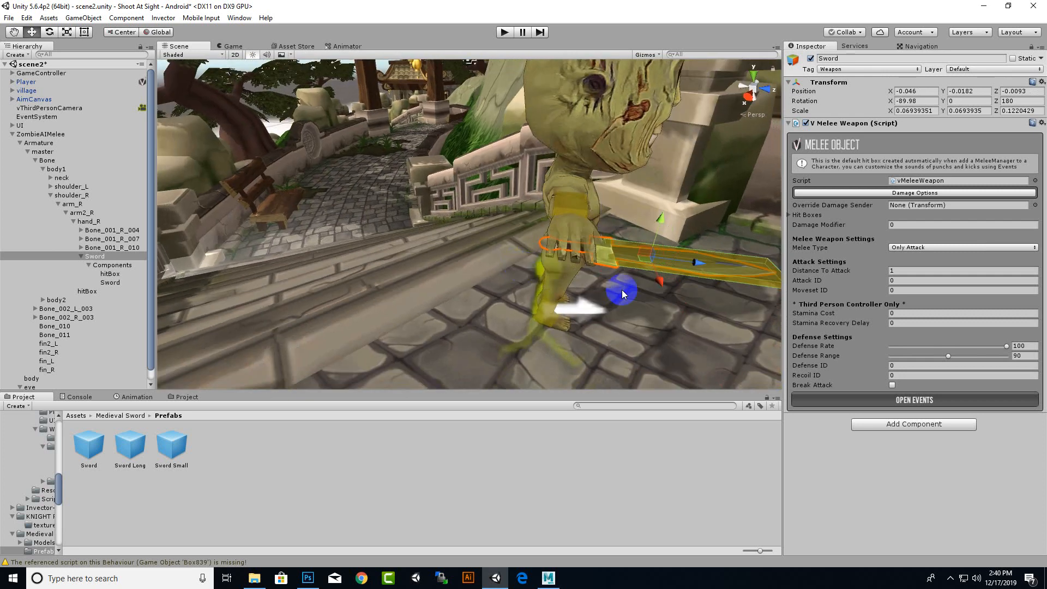
Step: Enlarge the Sword to about 0.109, 0.109, 0.192 and adjust its grip position to Y -0.0284, Z -0.0083
click(66, 32)
drag(650, 255, 740, 271)
click(33, 33)
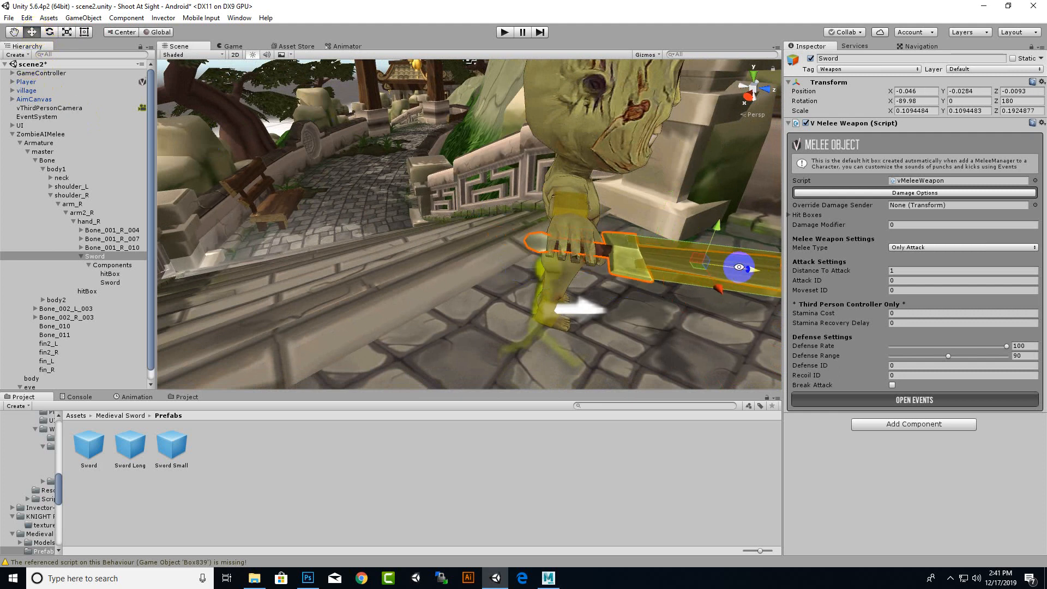
key(f)
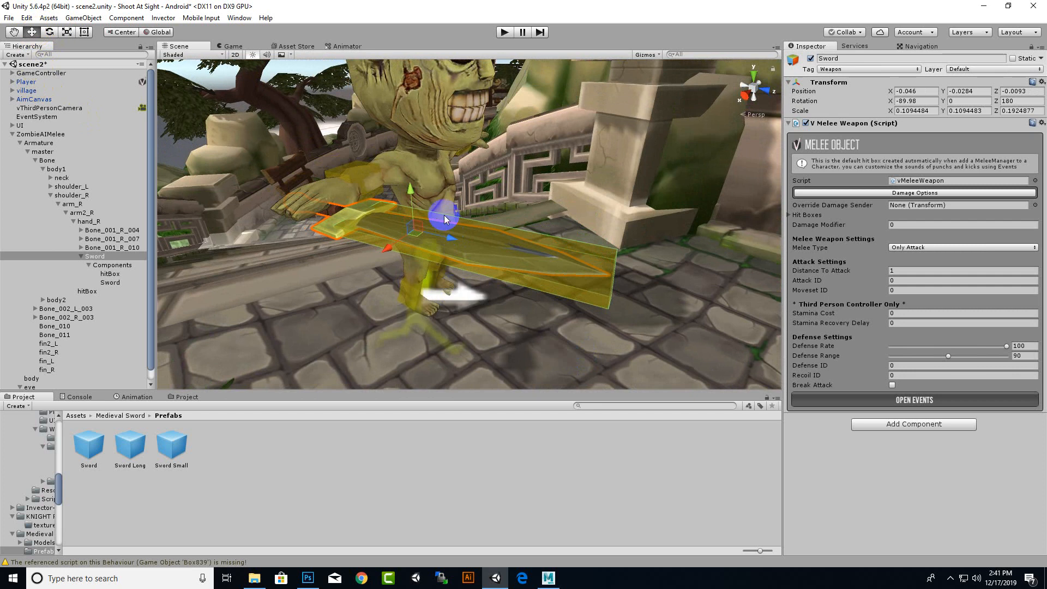
drag(415, 189, 533, 320)
Step: Play-test the scene by running the player around the sword-carrying zombie, and stop the game
click(505, 33)
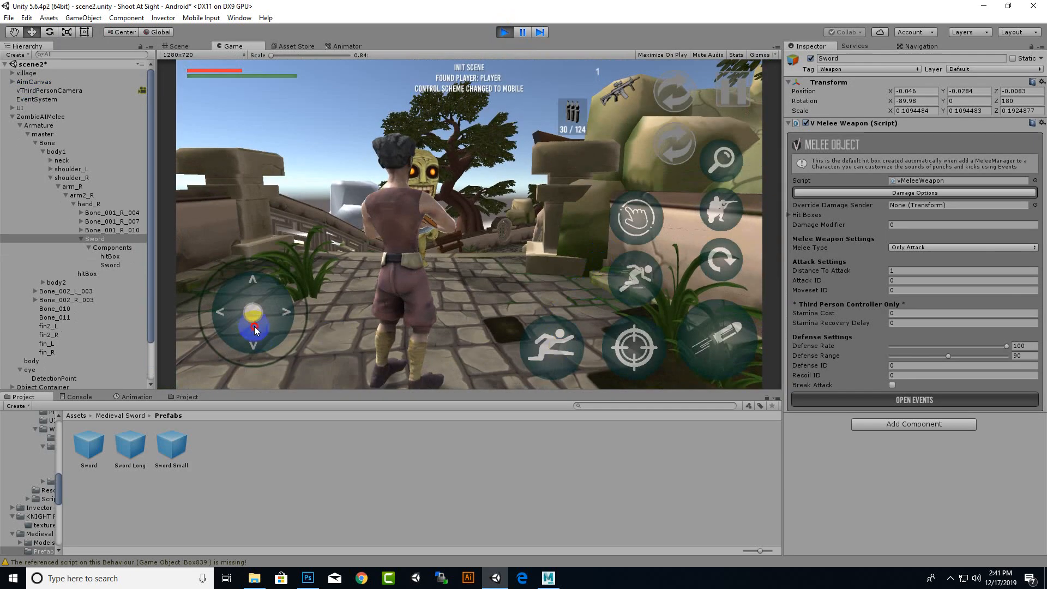
drag(255, 327, 295, 372)
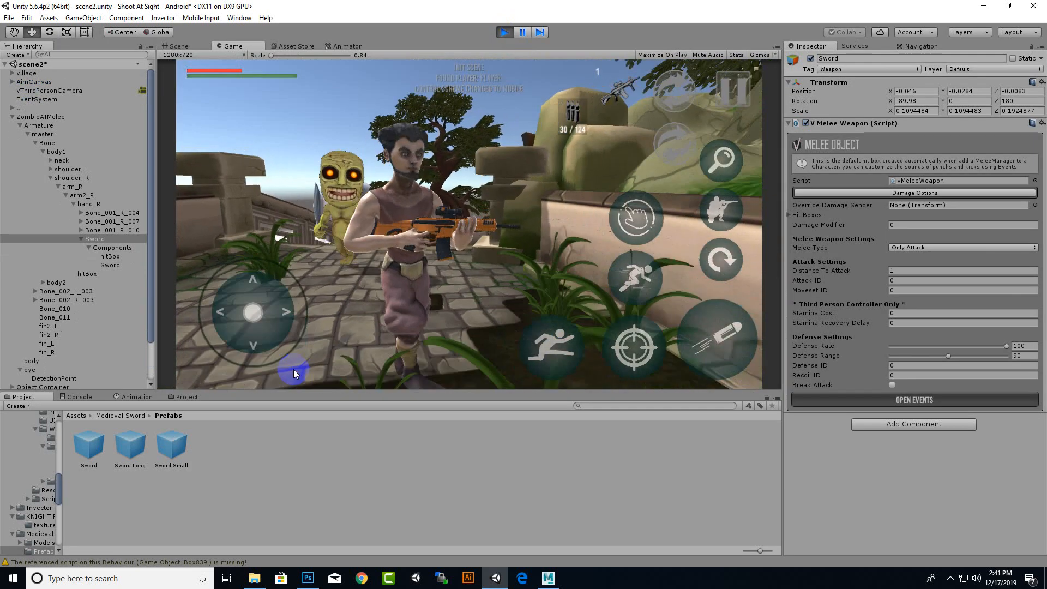
mouse_move(268, 330)
mouse_down()
mouse_move(276, 309)
mouse_move(163, 311)
mouse_move(212, 254)
mouse_move(320, 257)
mouse_move(273, 276)
mouse_move(190, 266)
mouse_move(224, 280)
mouse_up()
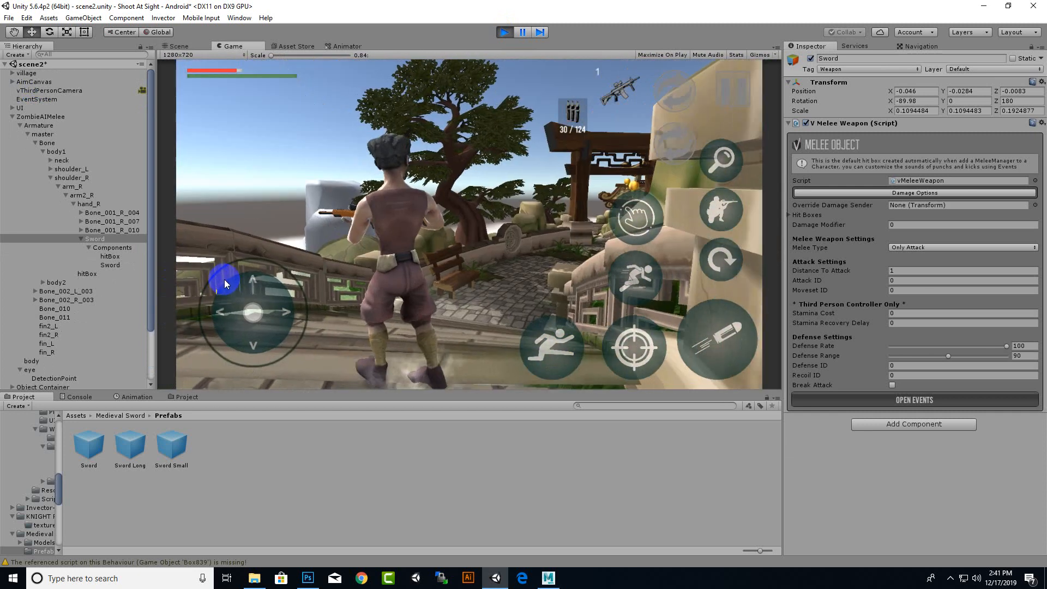
click(503, 31)
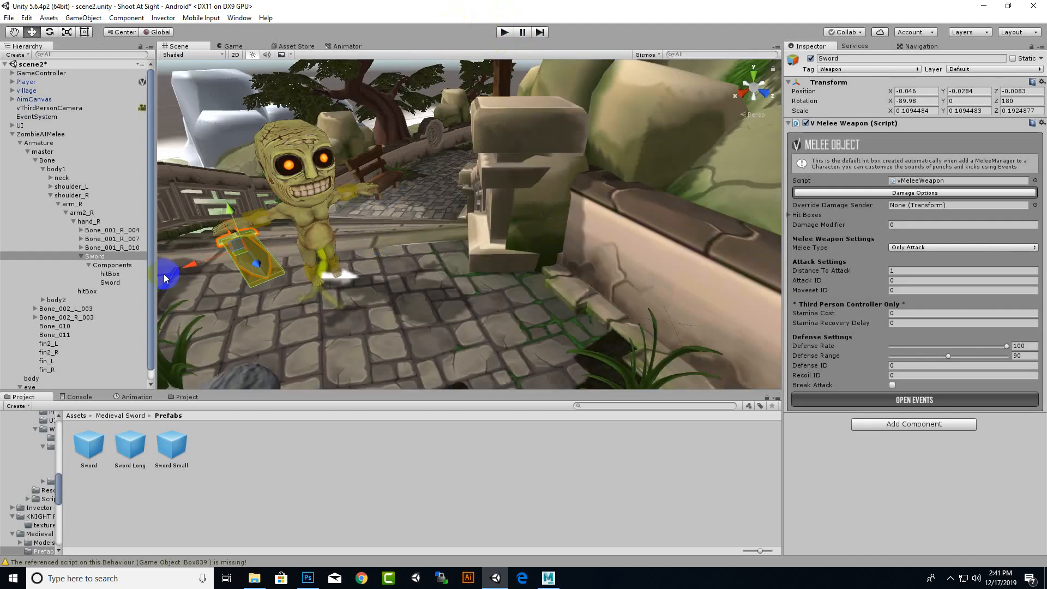
click(952, 578)
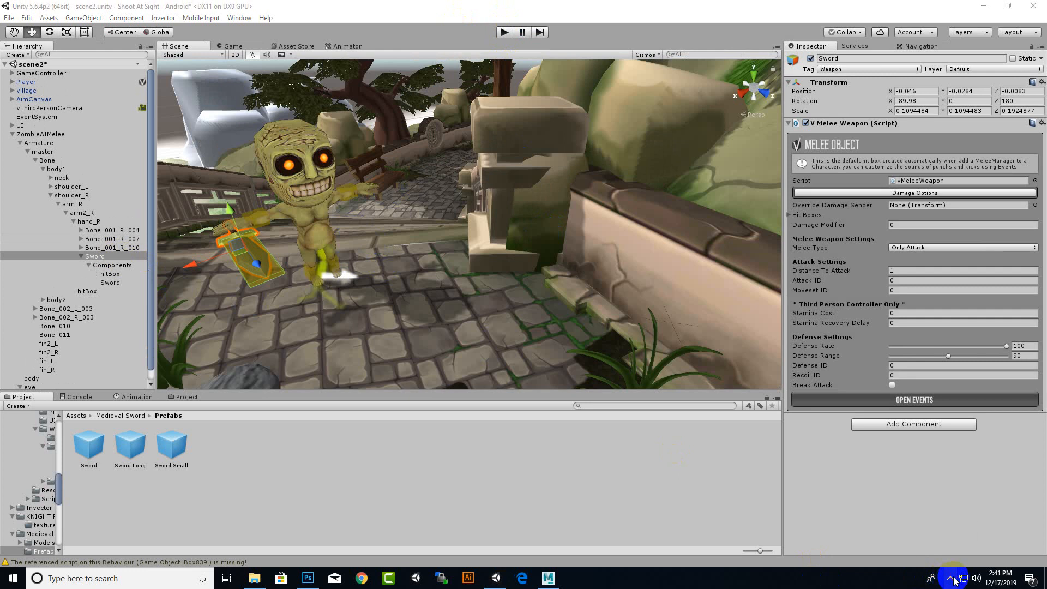
click(959, 539)
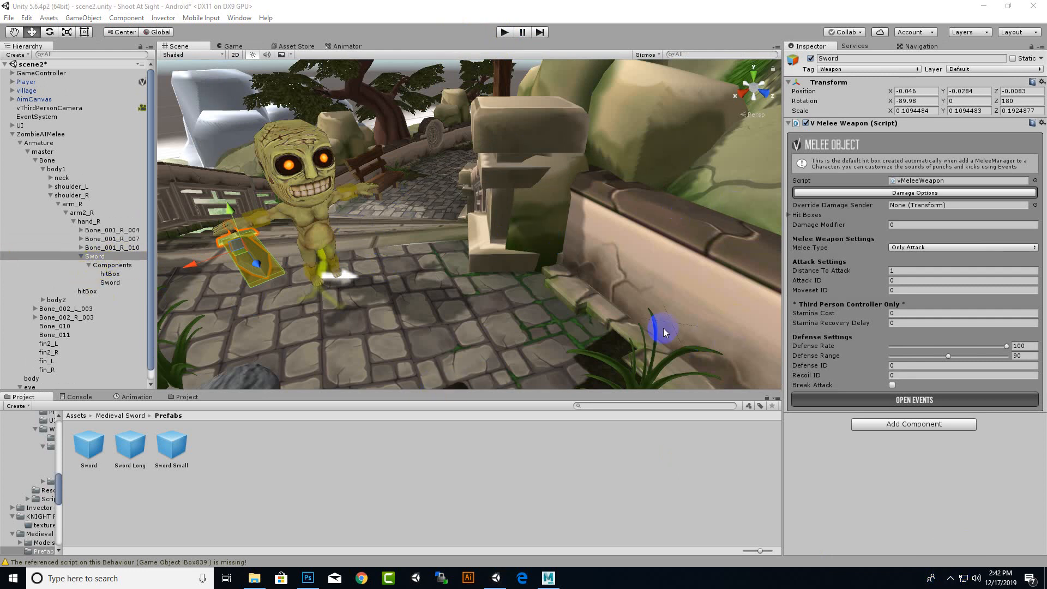
Step: Expand the Sword's damage options and hit boxes, and set its Damage Modifier to 20
click(916, 193)
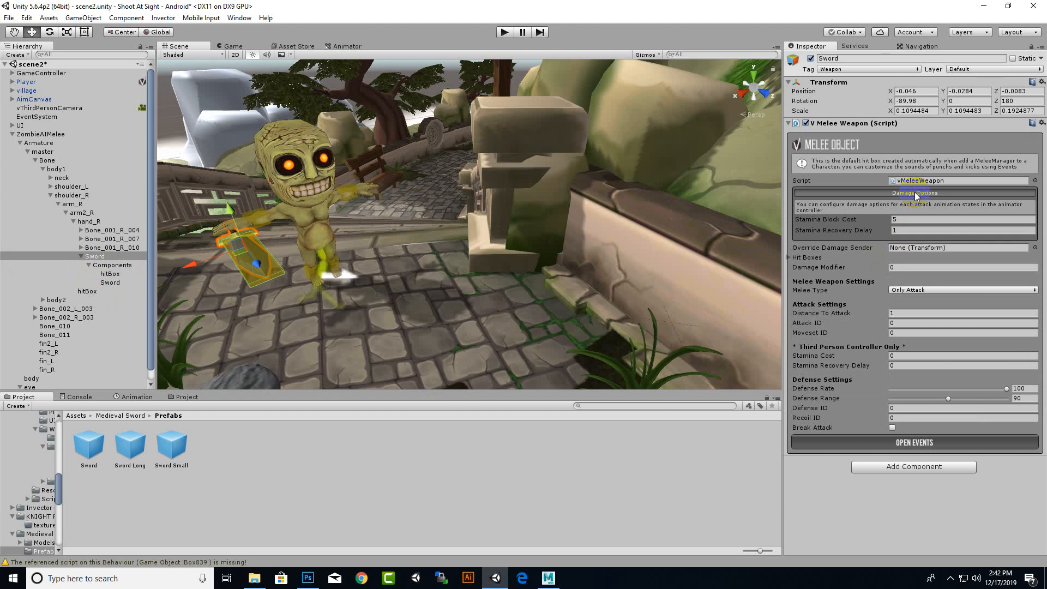
click(792, 257)
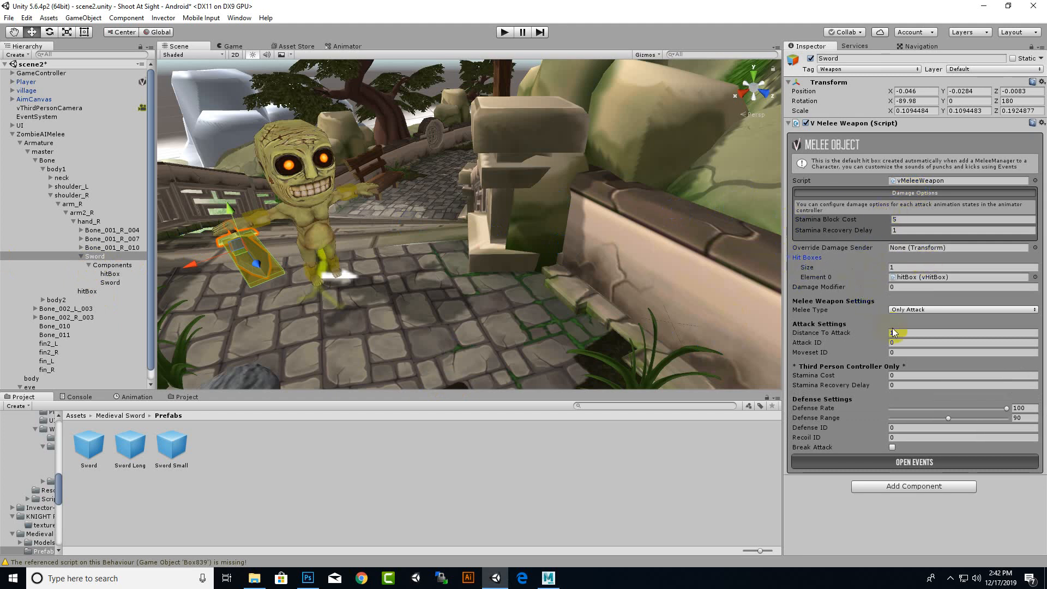
click(830, 289)
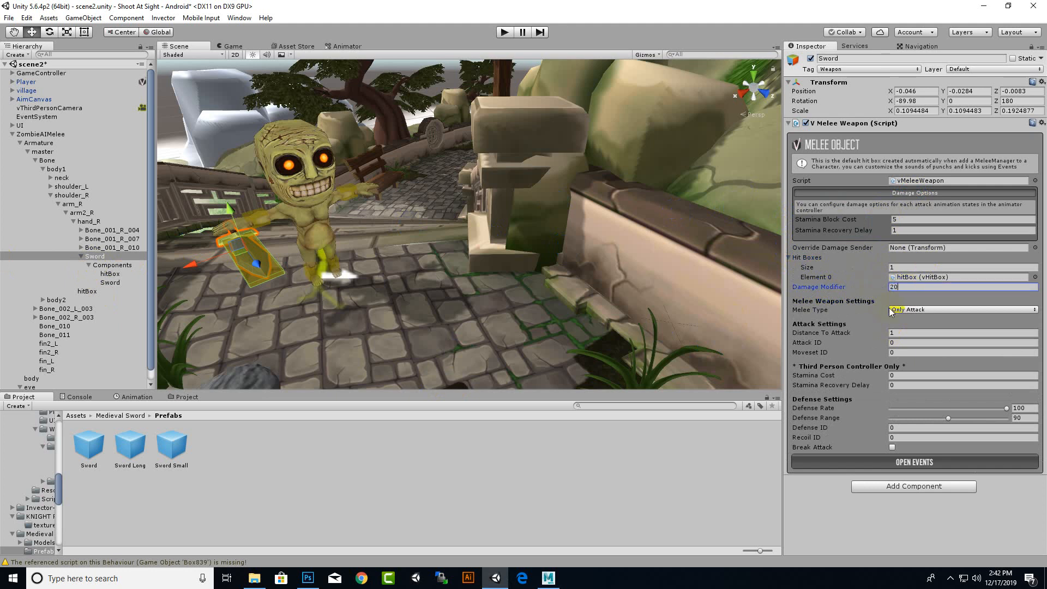
Step: Set the Sword's Attack ID, Moveset ID, Stamina Cost and third-person Stamina Recovery Delay to 1
click(886, 342)
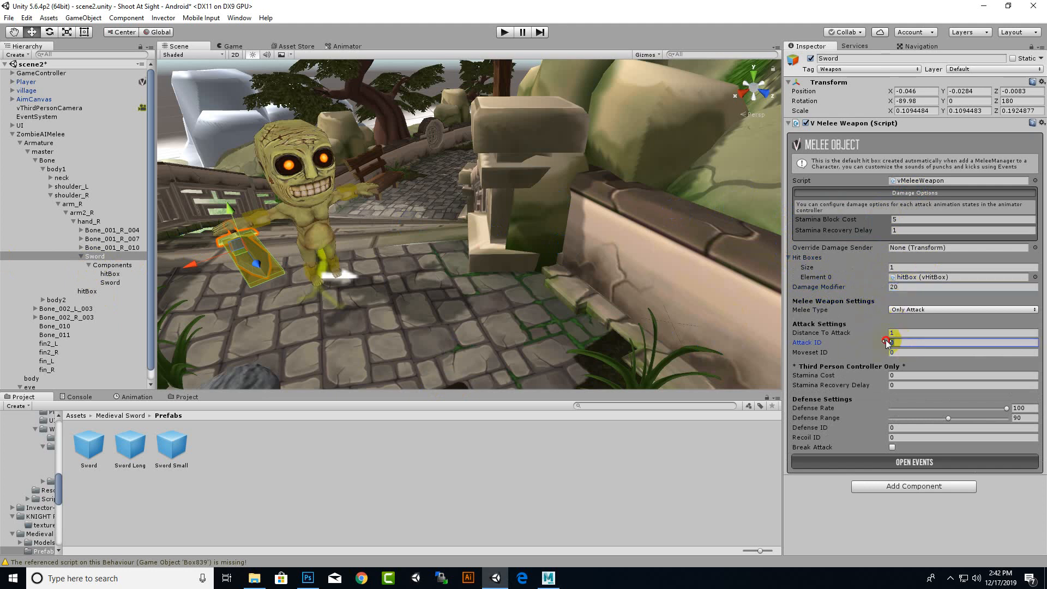
text(1)
key(Tab)
text(1)
key(Tab)
text(1)
key(Tab)
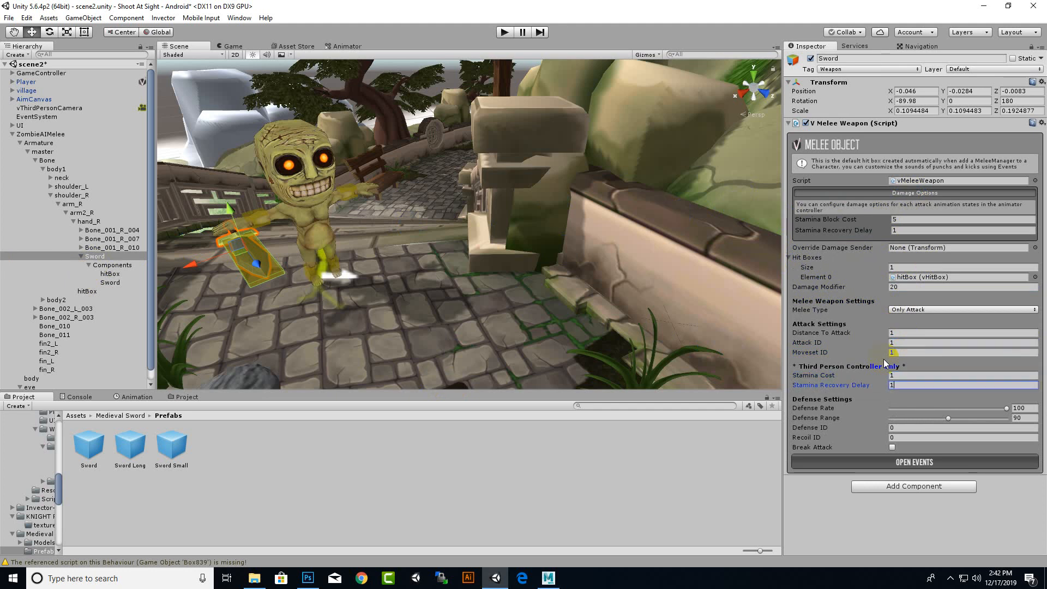
text(1)
Step: Set the Sword's Defense Rate, Defense ID and Recoil ID to 1, and save the scene
key(Tab)
text(1)
key(Tab)
key(Tab)
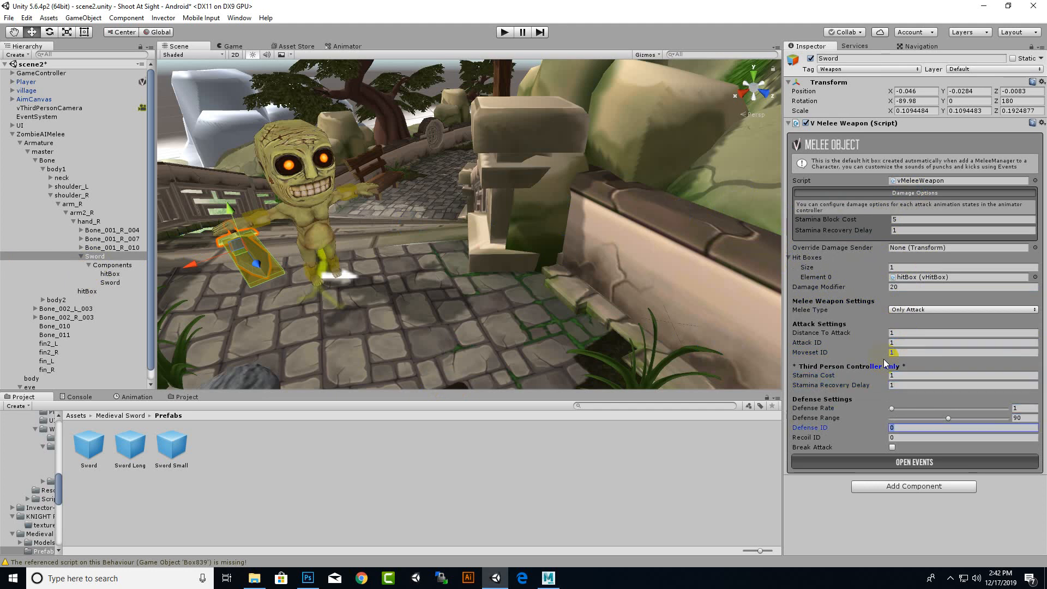
text(1)
key(Tab)
text(1)
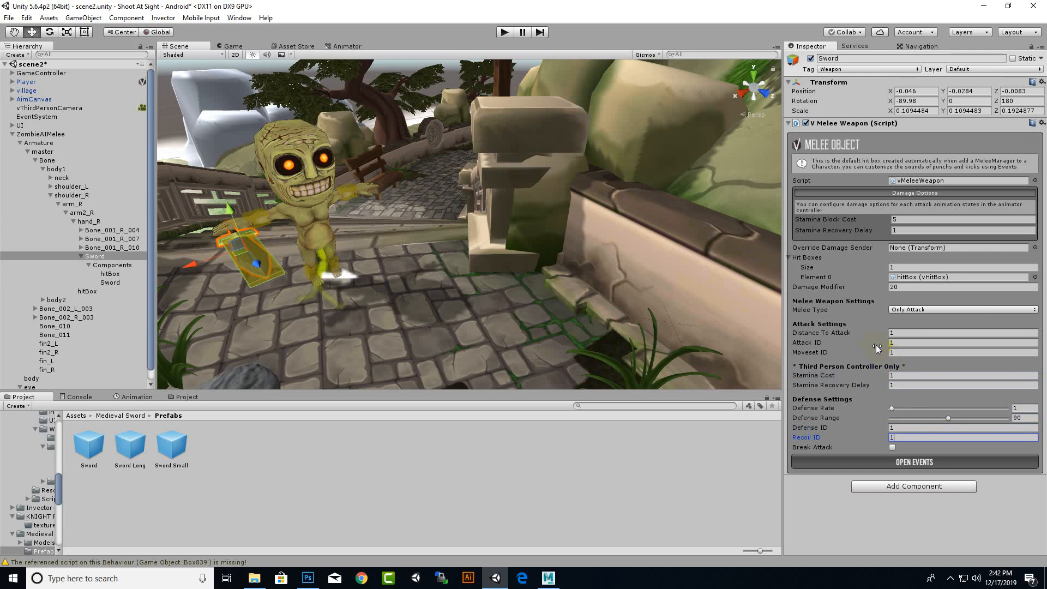
key(ctrl+s)
Step: Play-test the zombie's sword attacks against the player, and stop the game
click(505, 33)
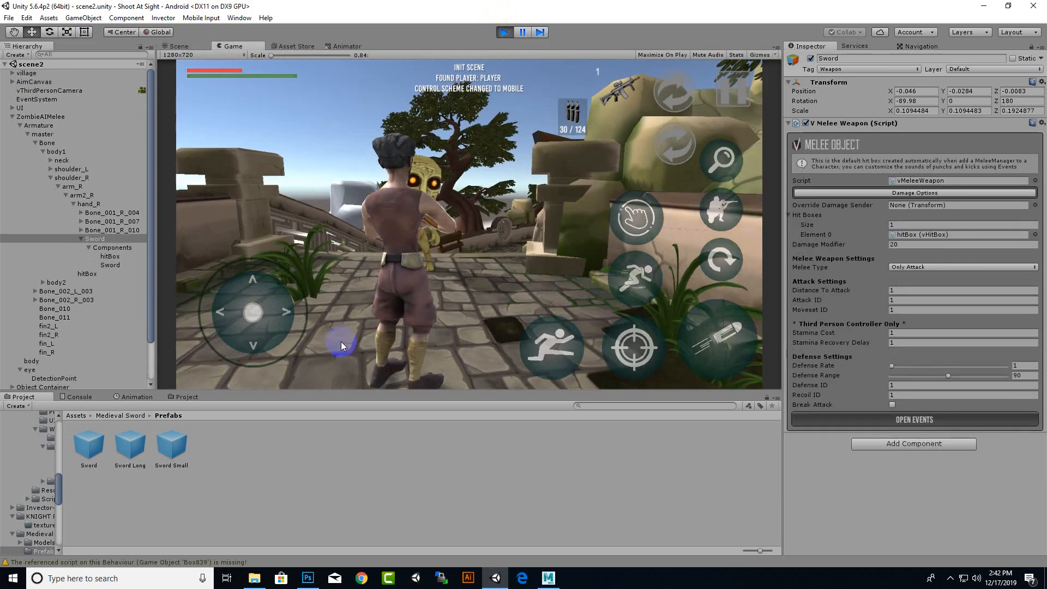
mouse_move(268, 352)
mouse_down()
mouse_move(249, 325)
mouse_move(320, 306)
mouse_move(234, 297)
mouse_move(250, 305)
mouse_move(301, 306)
mouse_move(227, 284)
mouse_move(243, 272)
mouse_move(311, 290)
mouse_move(272, 301)
mouse_move(257, 339)
mouse_move(269, 299)
mouse_move(218, 285)
mouse_move(289, 334)
mouse_move(350, 339)
mouse_move(217, 292)
mouse_move(310, 308)
mouse_move(415, 289)
mouse_move(323, 330)
mouse_move(260, 325)
mouse_move(228, 302)
mouse_move(260, 318)
mouse_move(273, 311)
mouse_up()
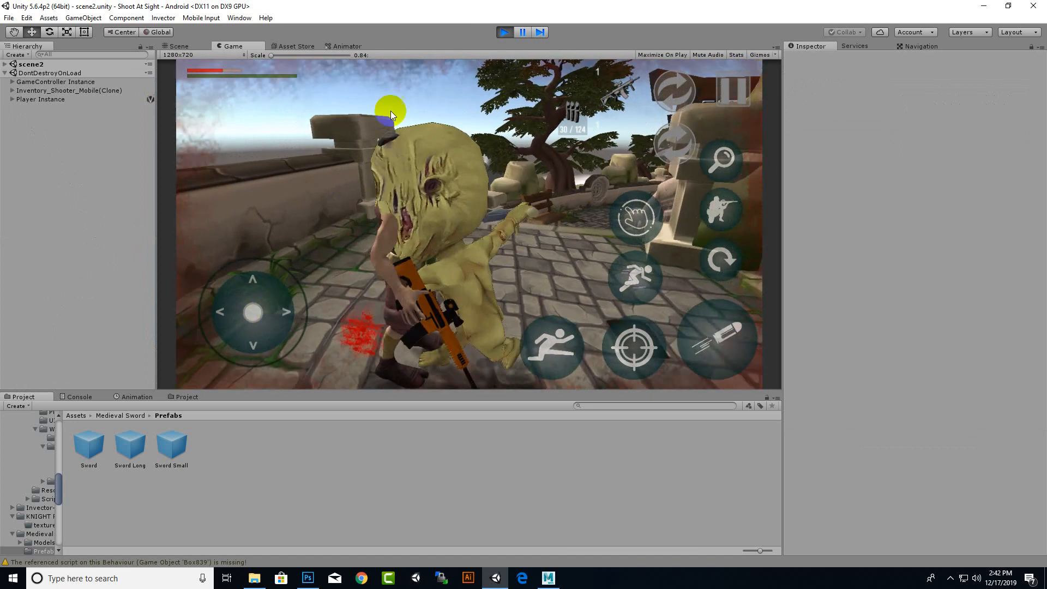
click(499, 31)
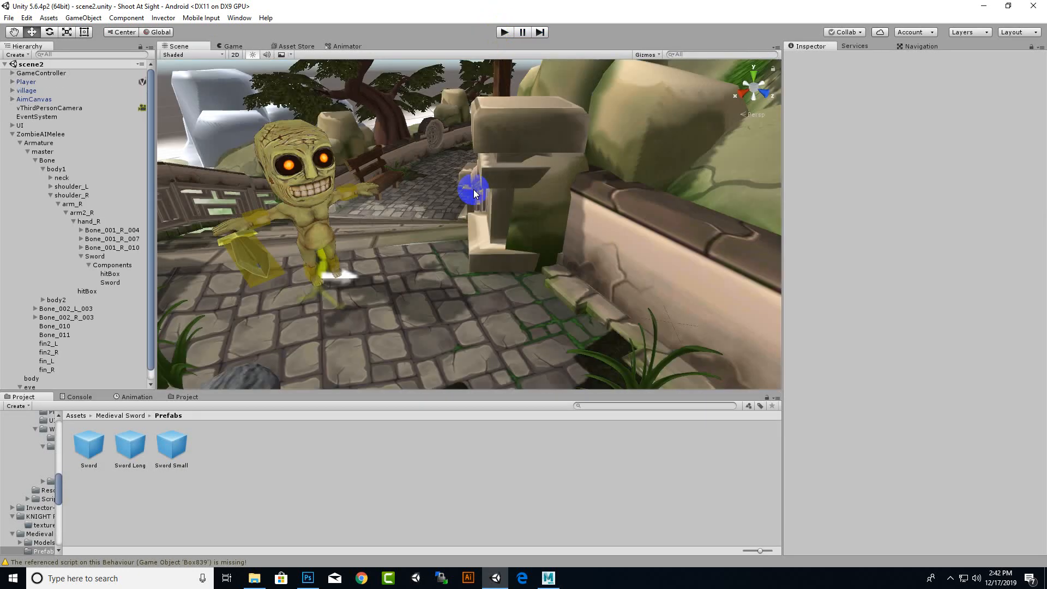